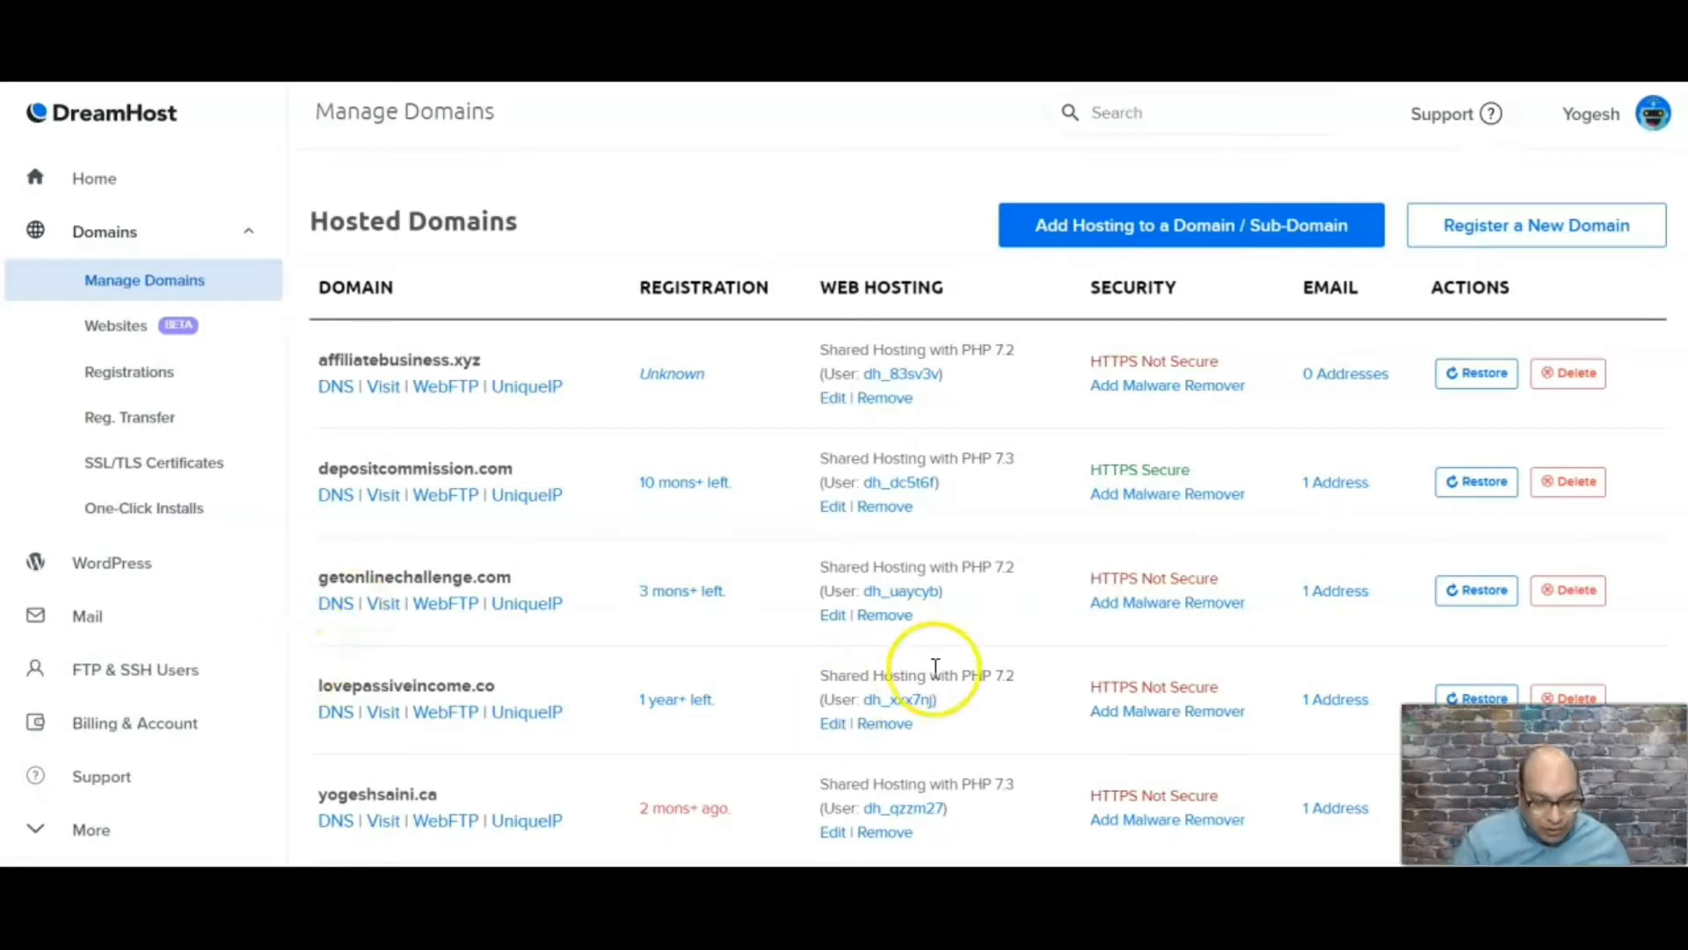
Step: Open the DNS settings of the DNS-only domain and find its custom DNS record form
scroll(990, 480, "down", 3)
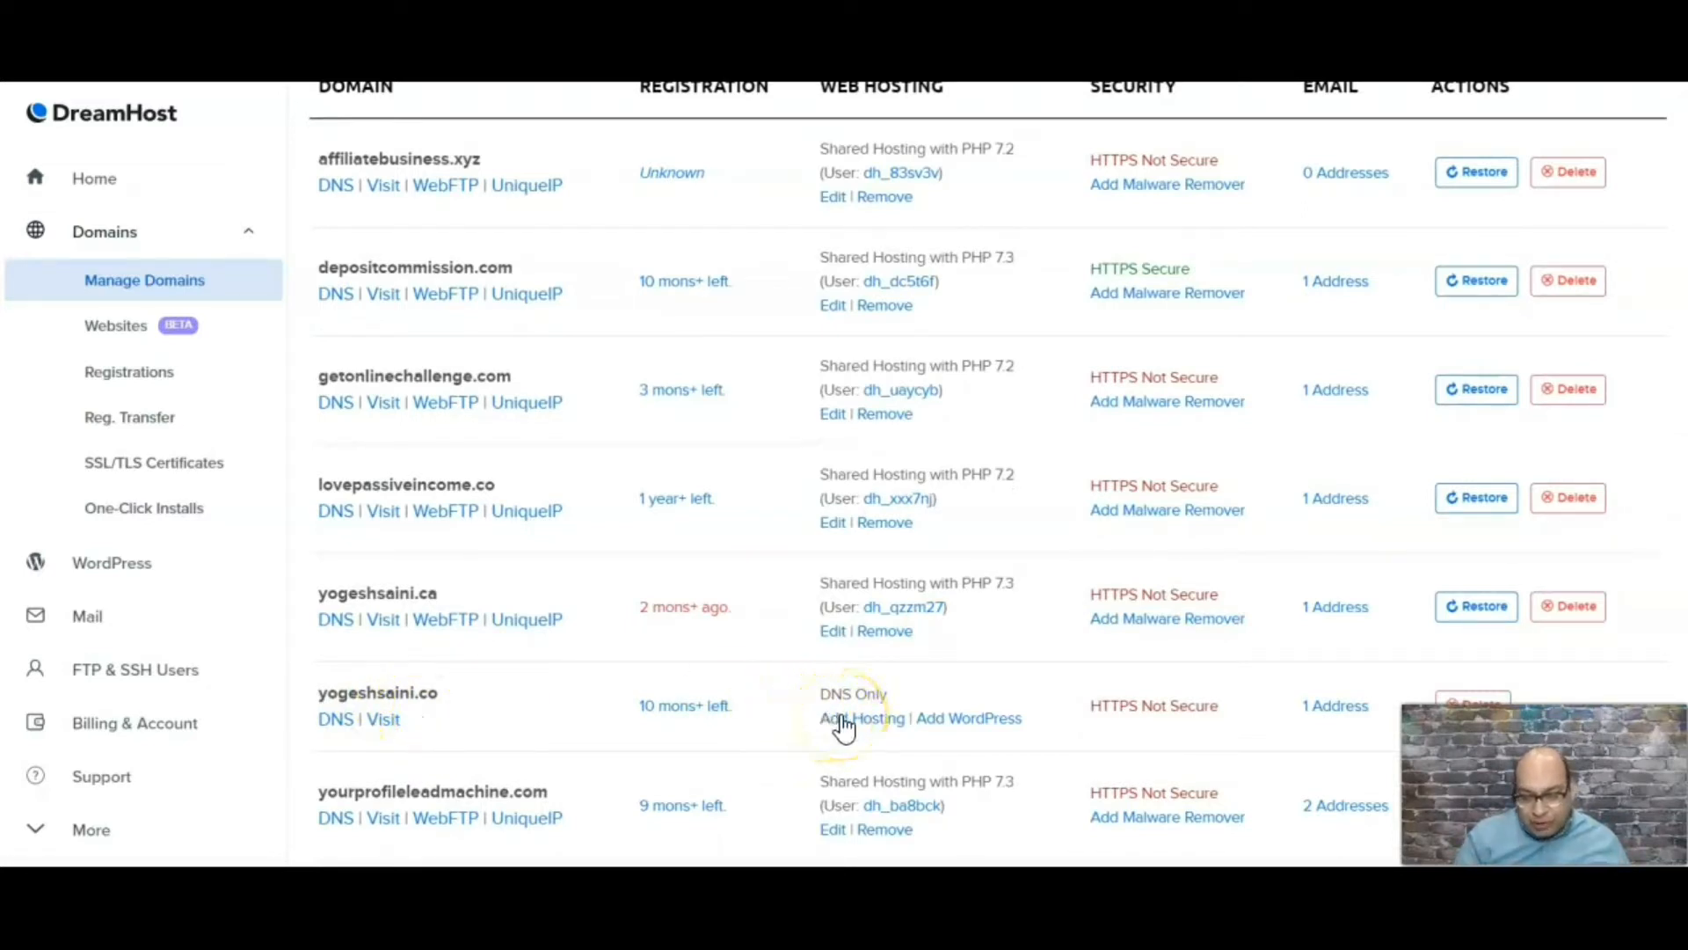
left_click(346, 719)
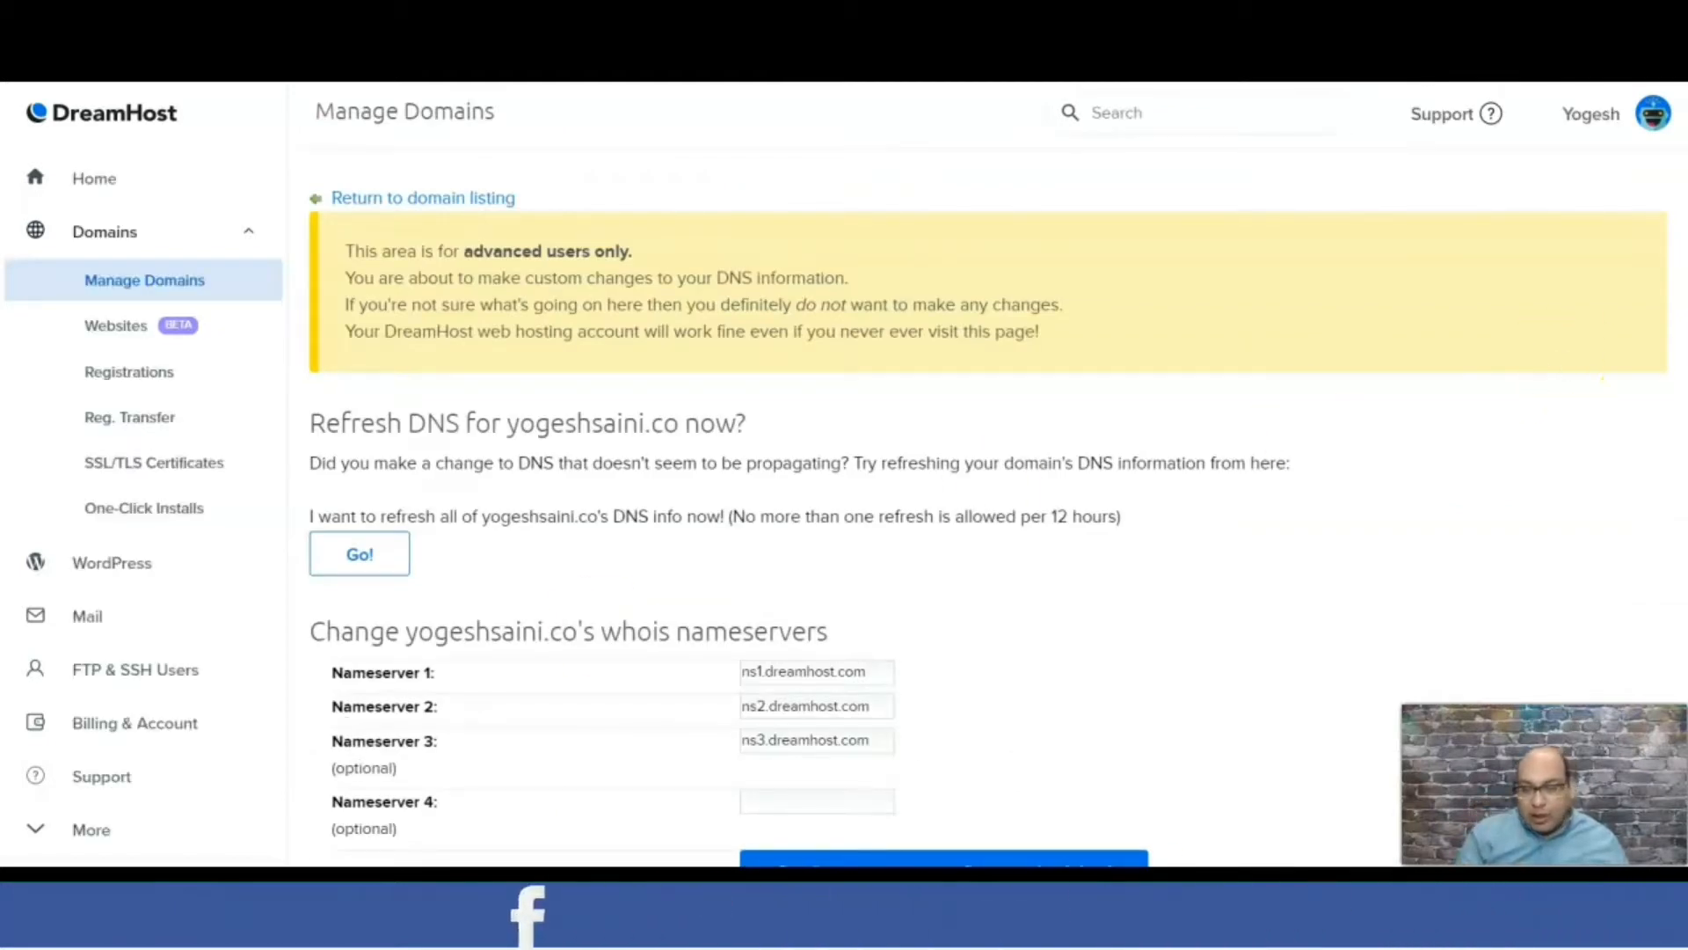
scroll(932, 434, "down", 5)
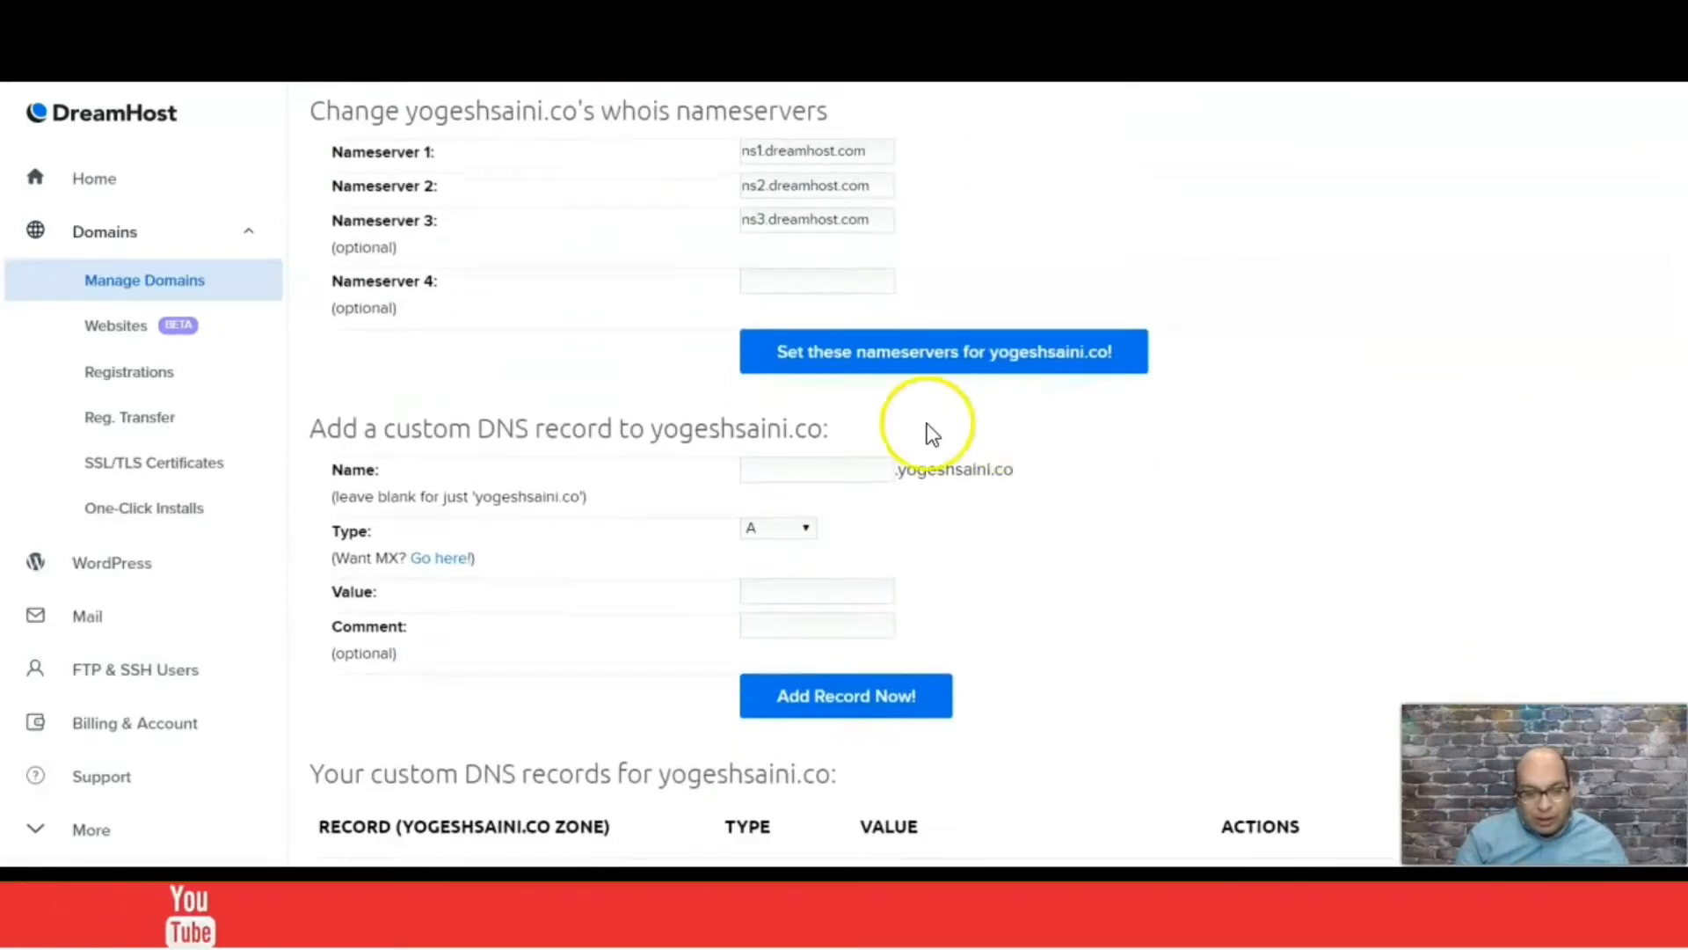
left_click(803, 526)
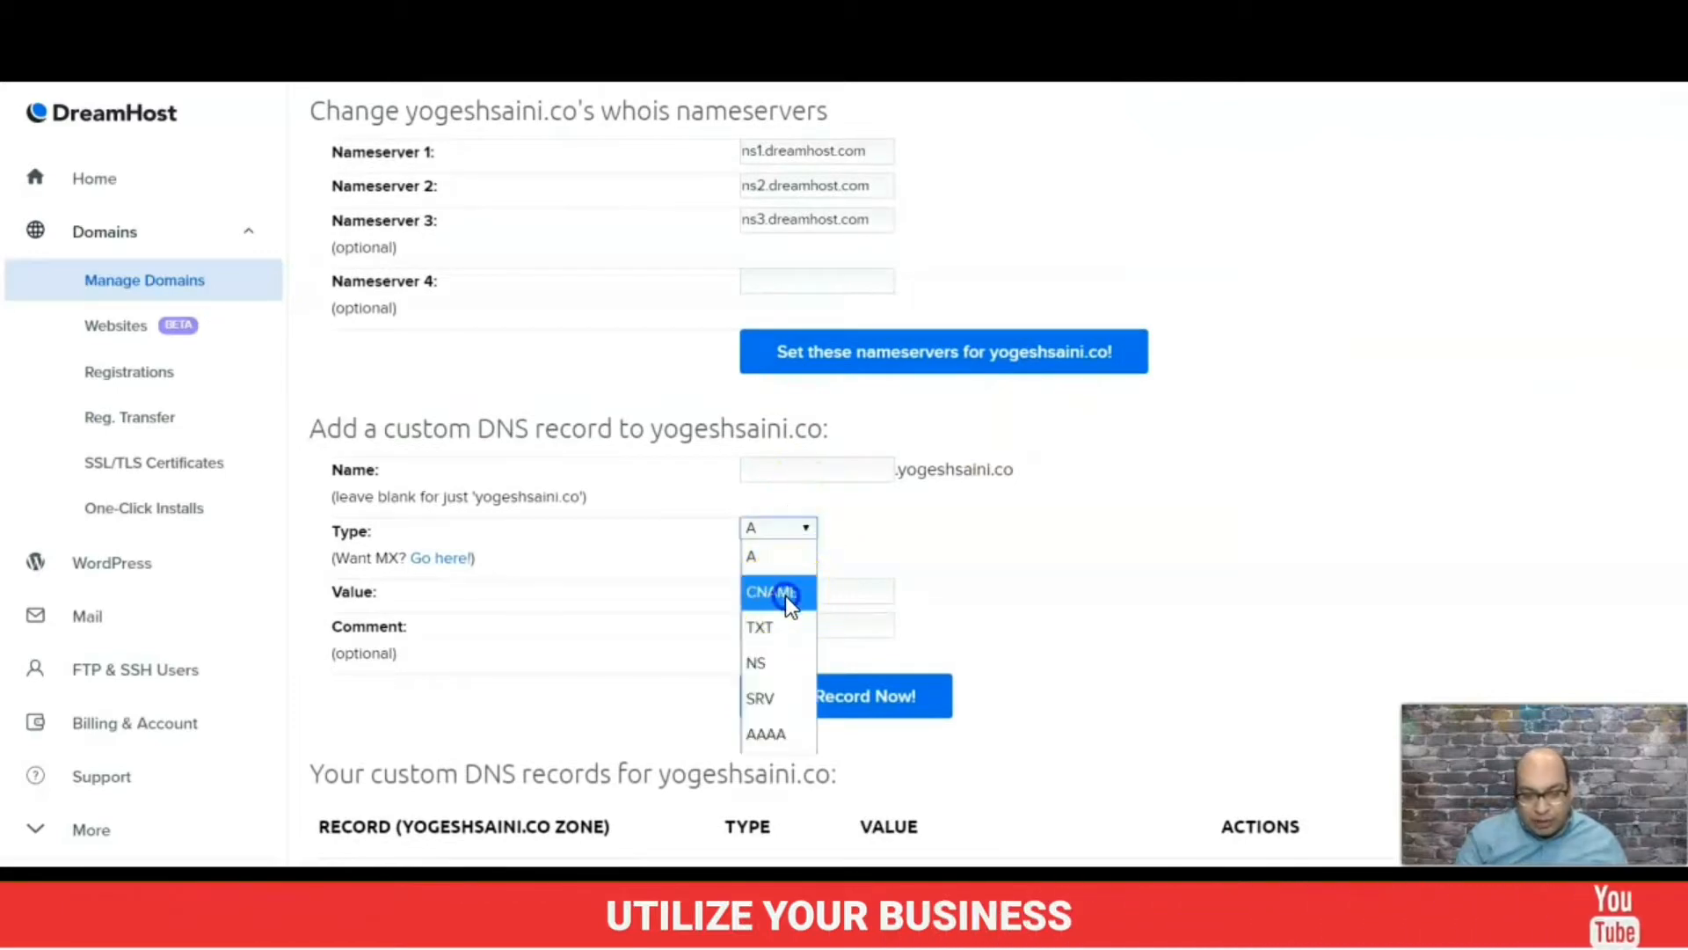
left_click(784, 595)
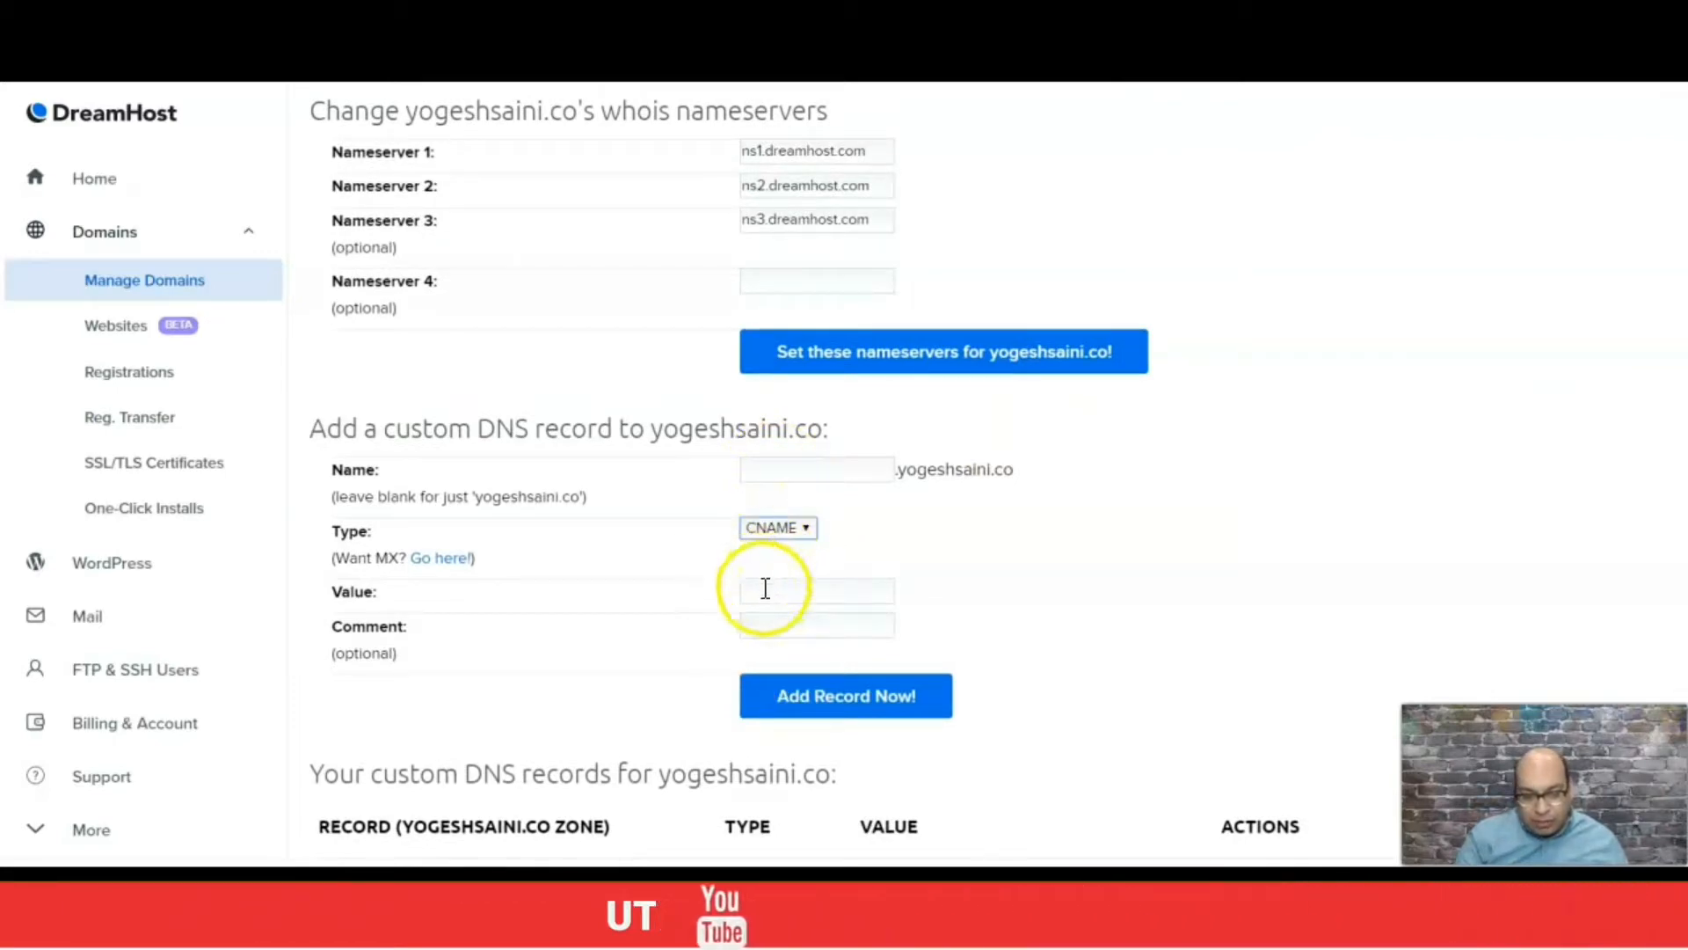
left_click(765, 588)
type("www")
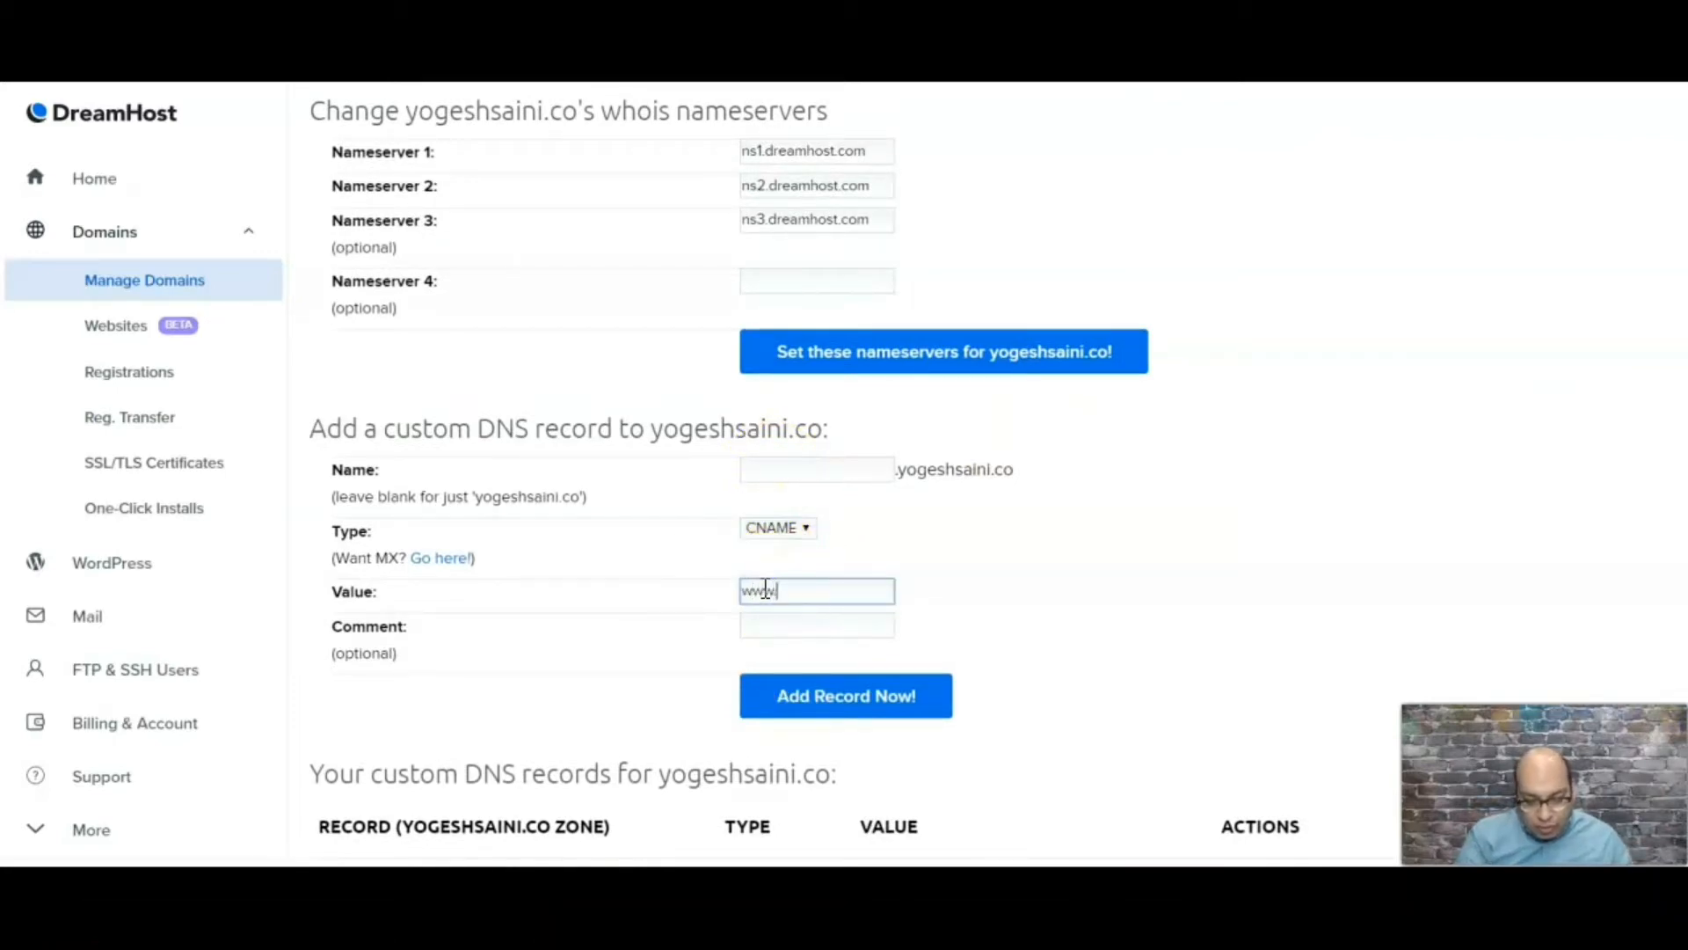
type(".clkmg.com")
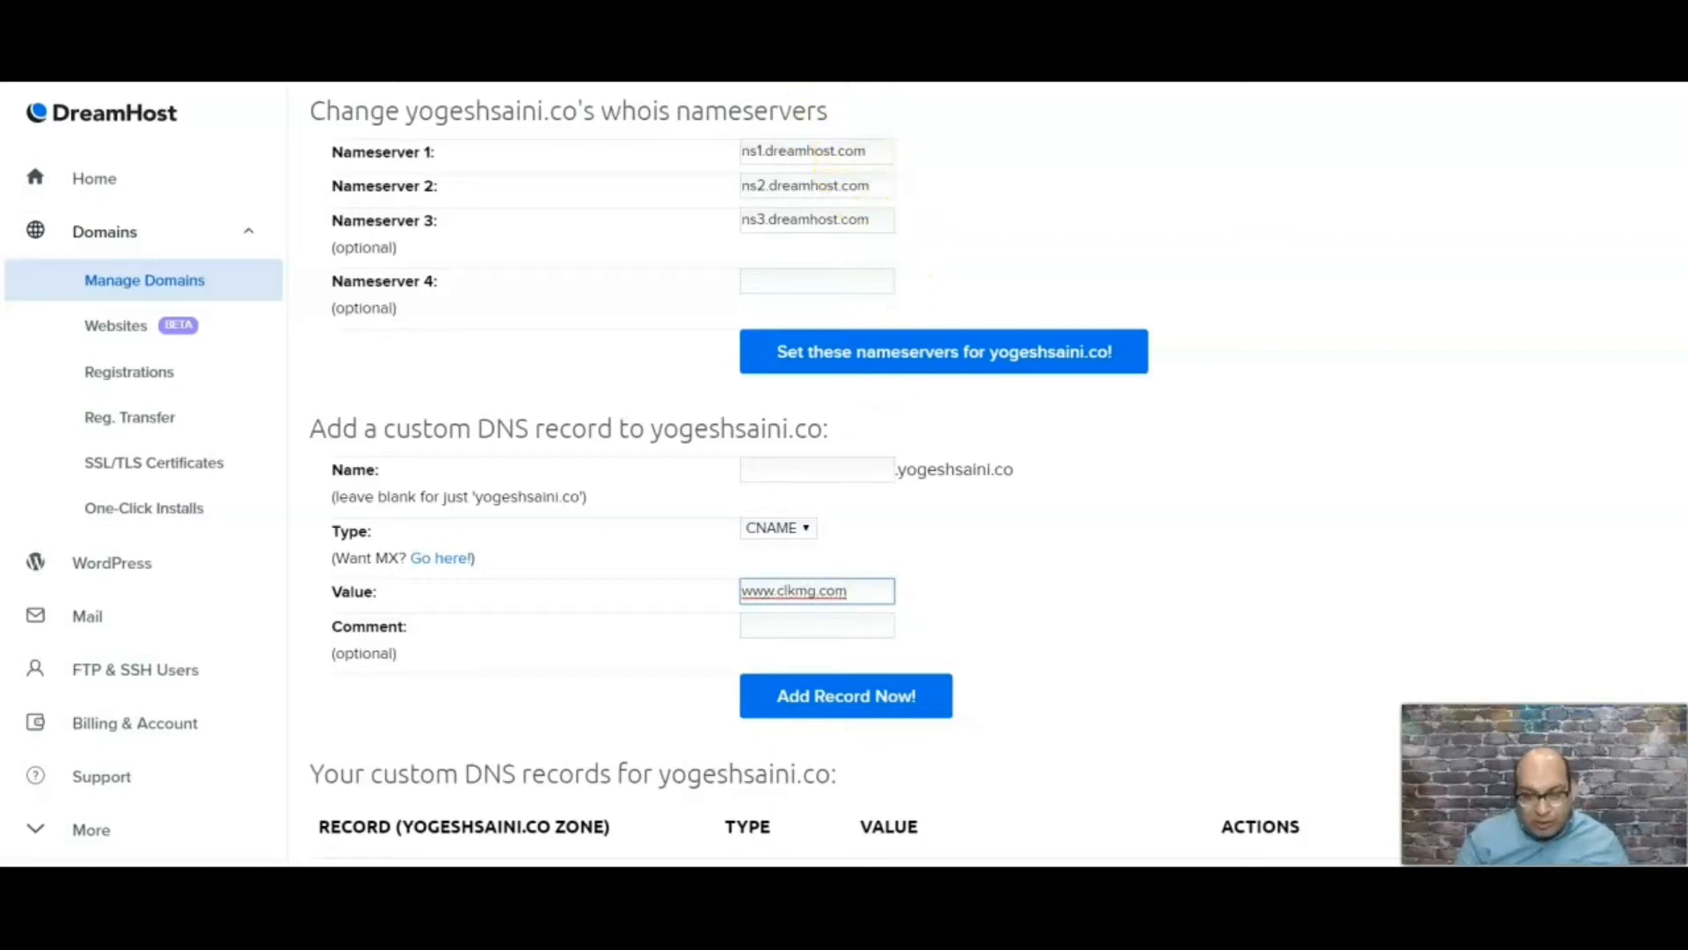
Step: Open the DreamHost website in a new browser tab and go to its Web Hosting control panel
key("ctrl+t")
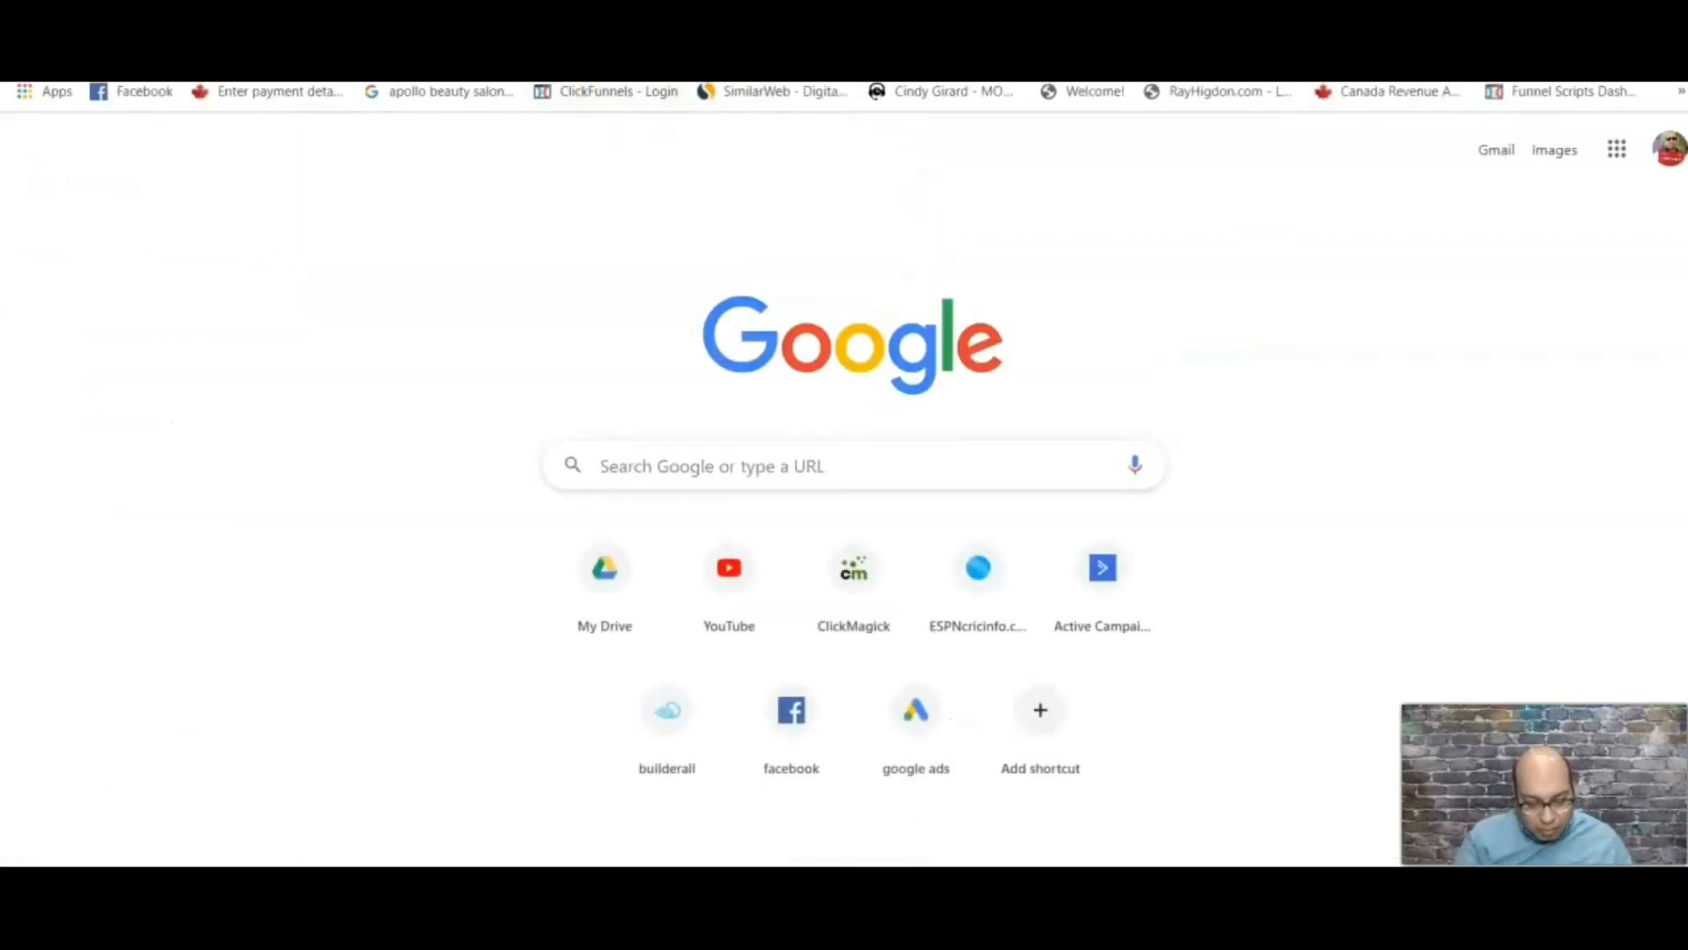
type("dream")
key("Return")
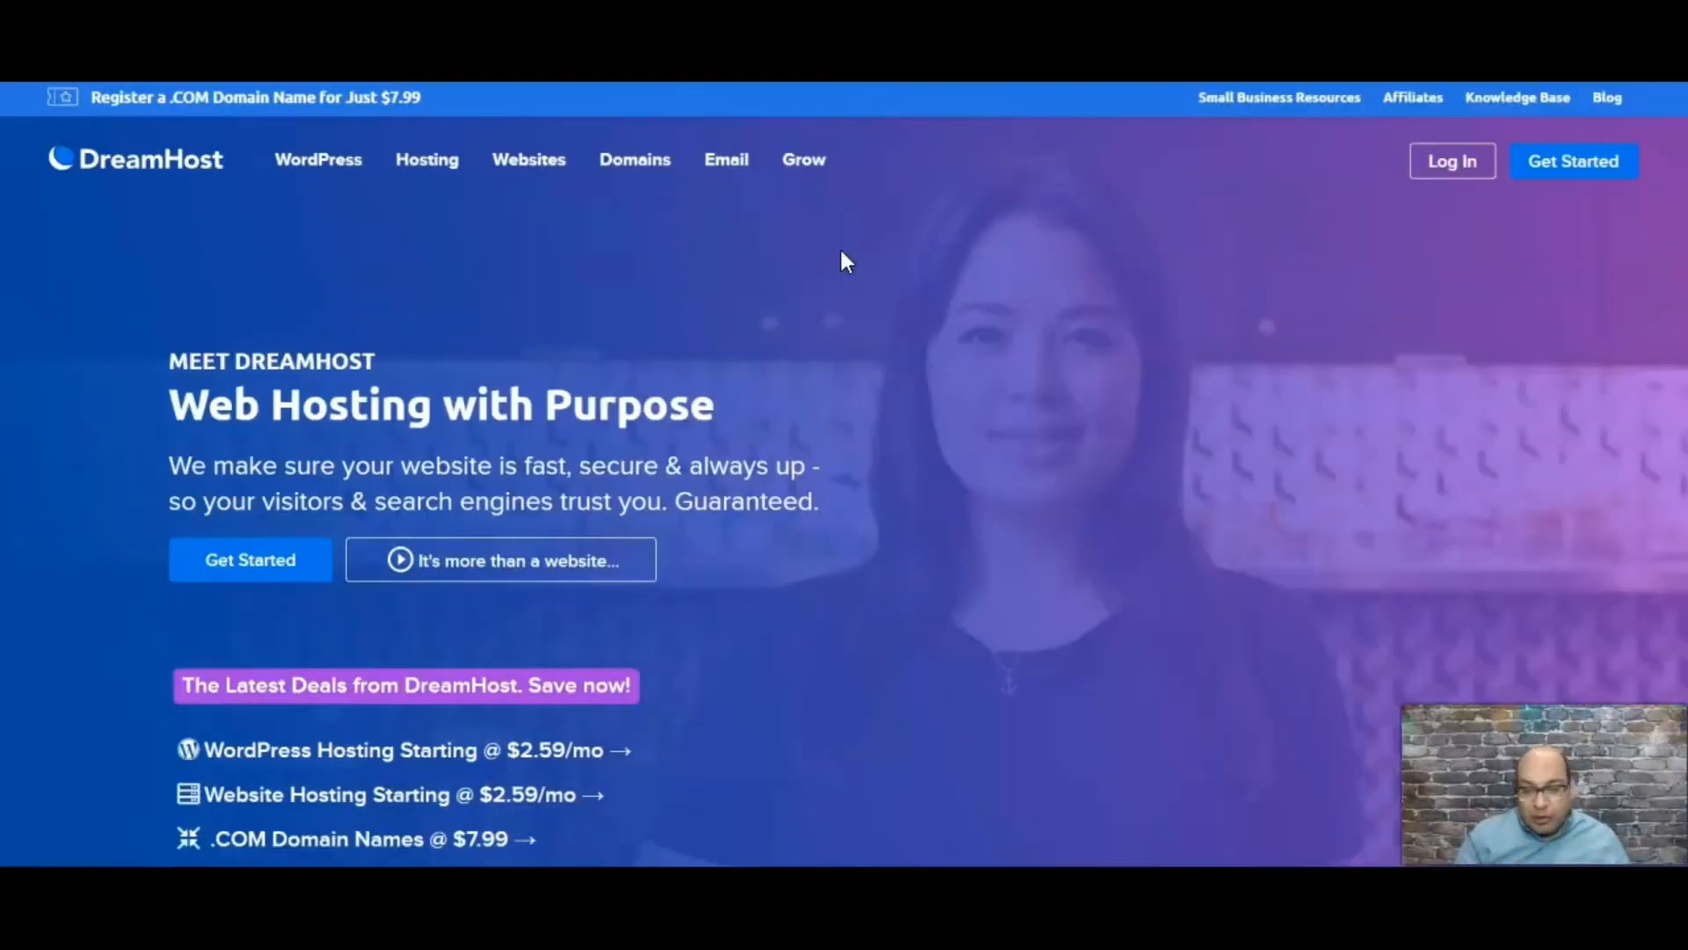
mouse_move(1446, 163)
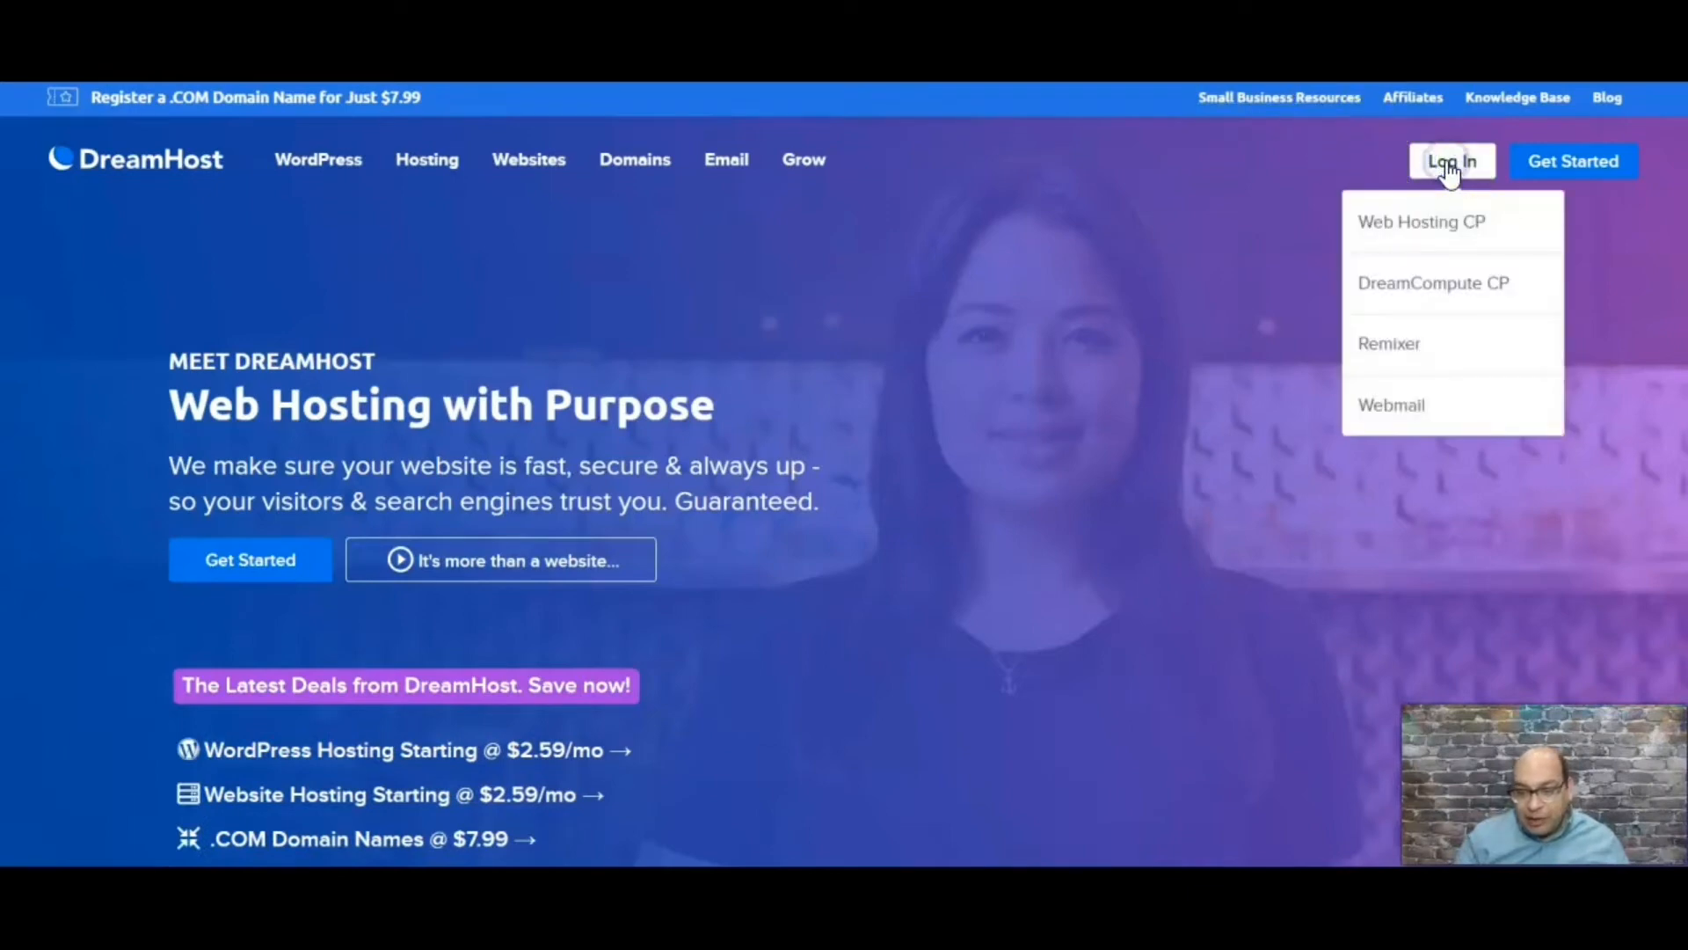
left_click(1424, 215)
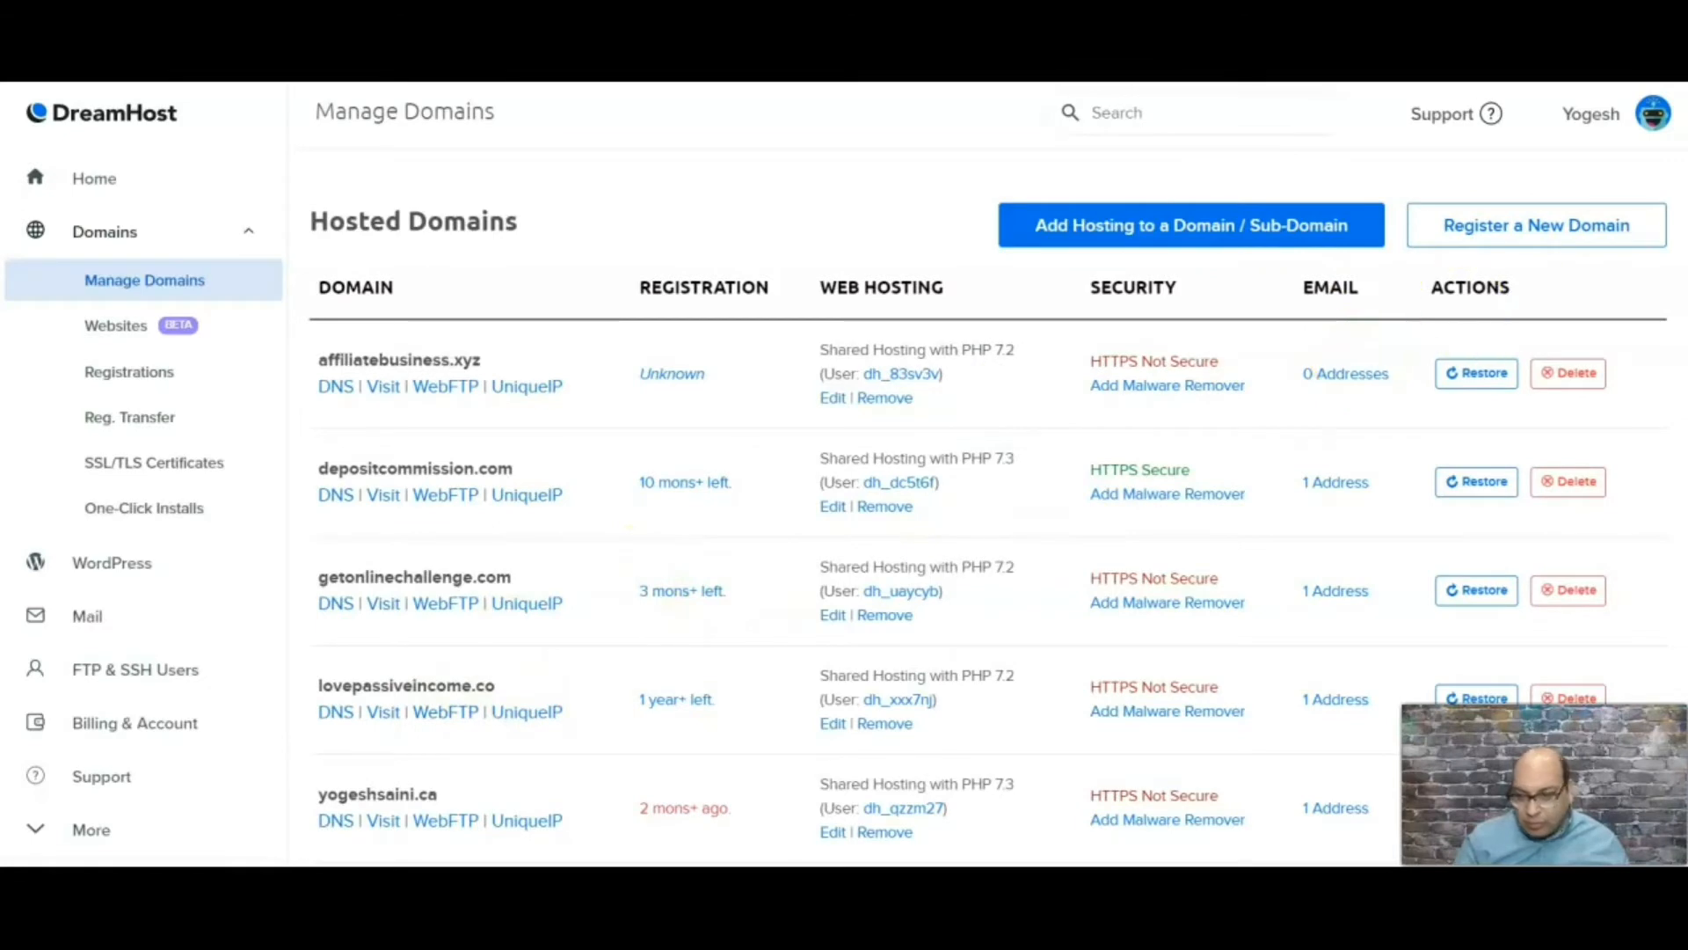
Step: Open the DNS settings of ys73.net and examine its custom DNS records
scroll(716, 727, "down", 4)
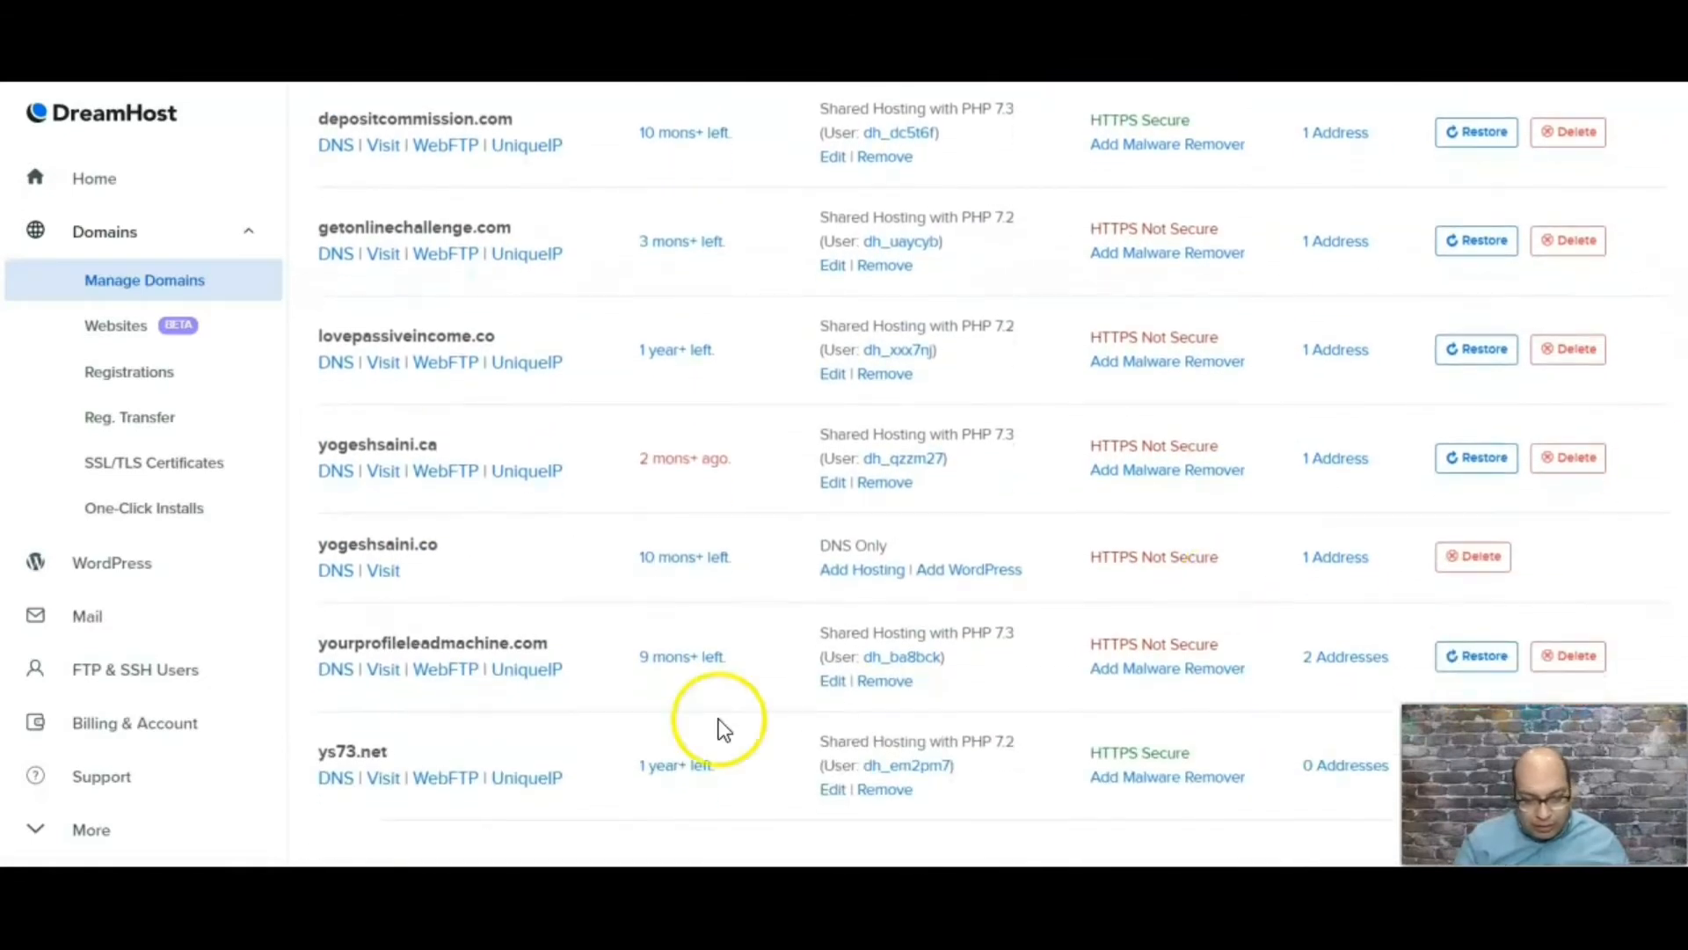
left_click(334, 779)
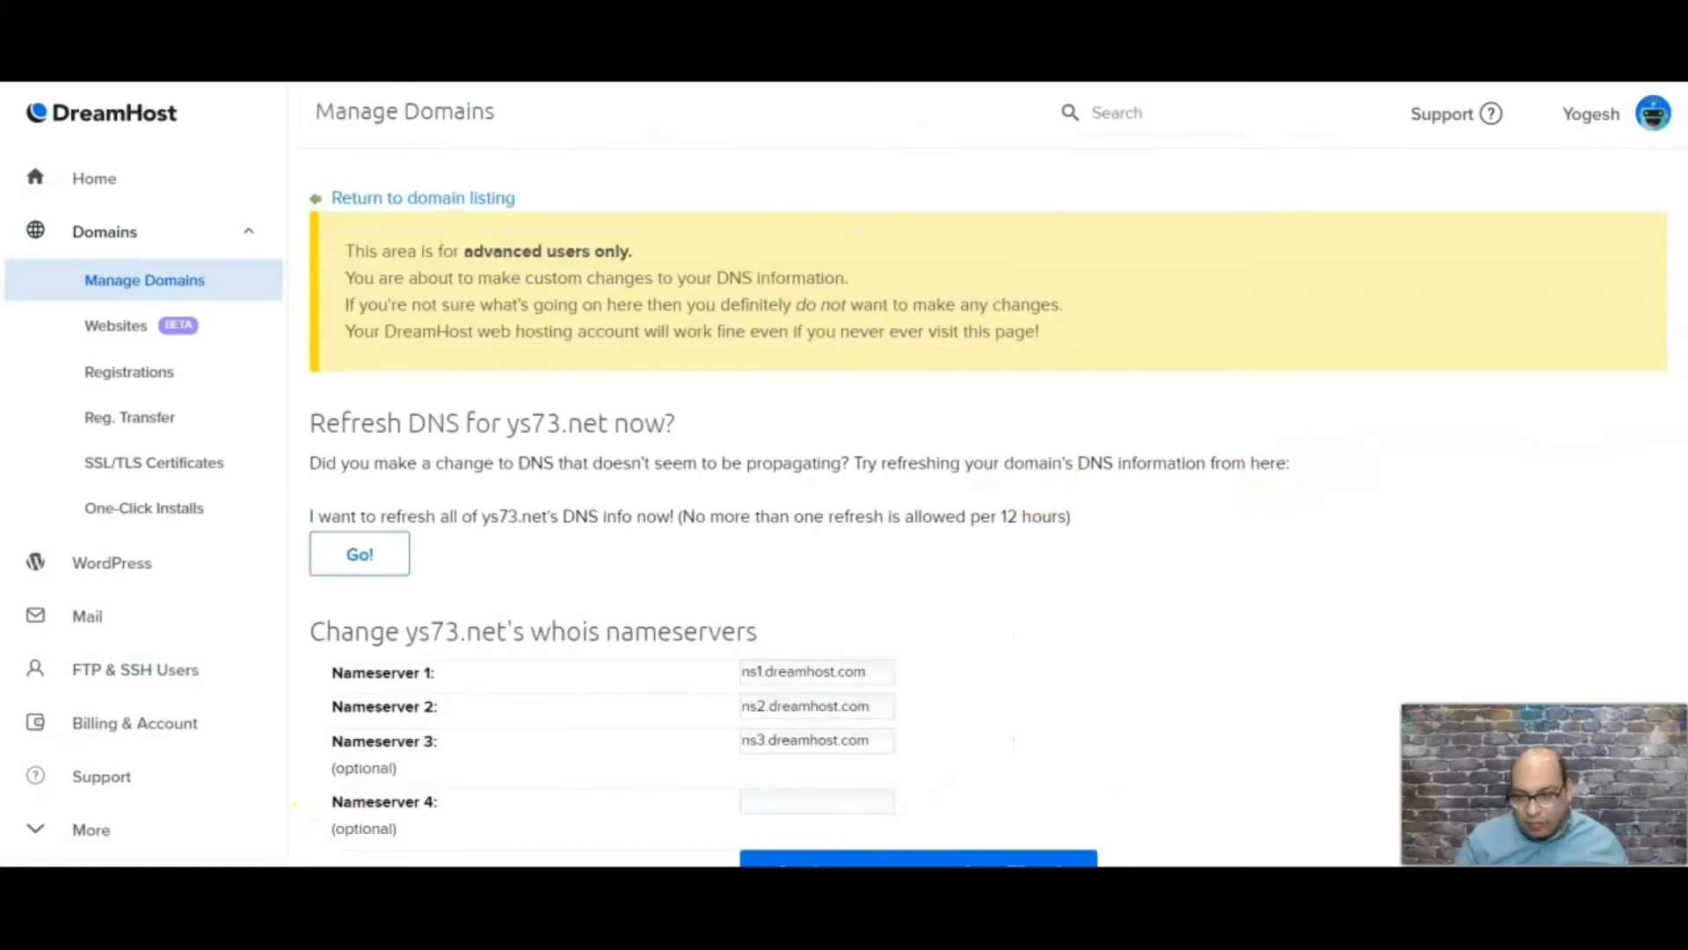
scroll(967, 475, "down", 9)
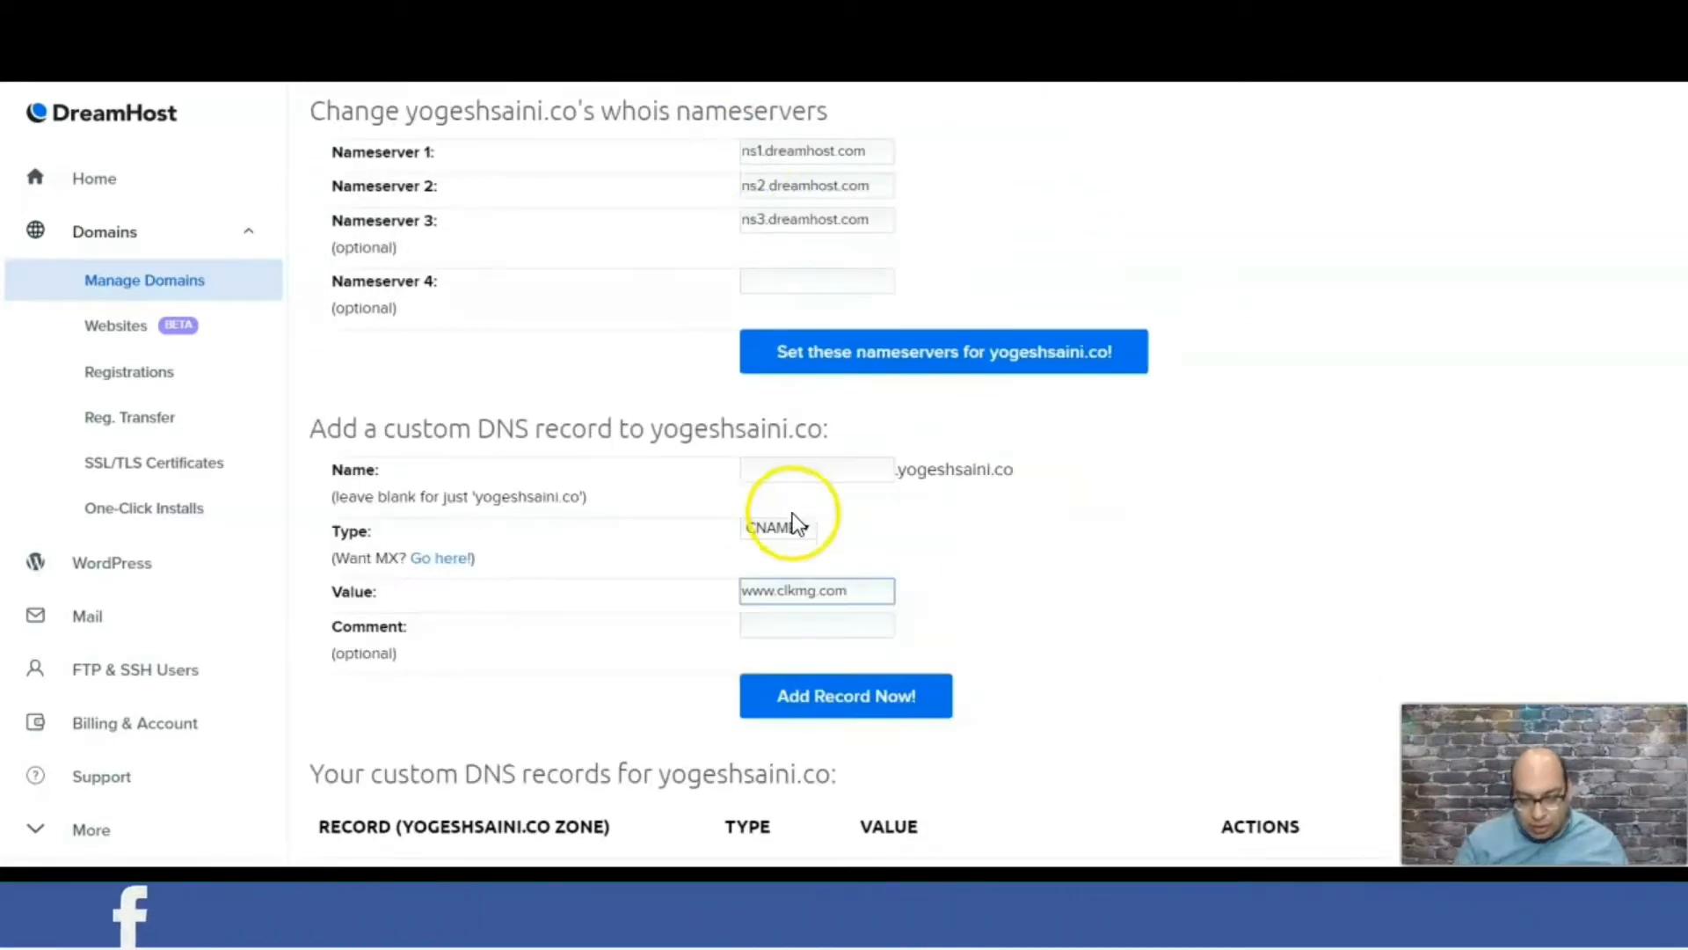
left_click(869, 703)
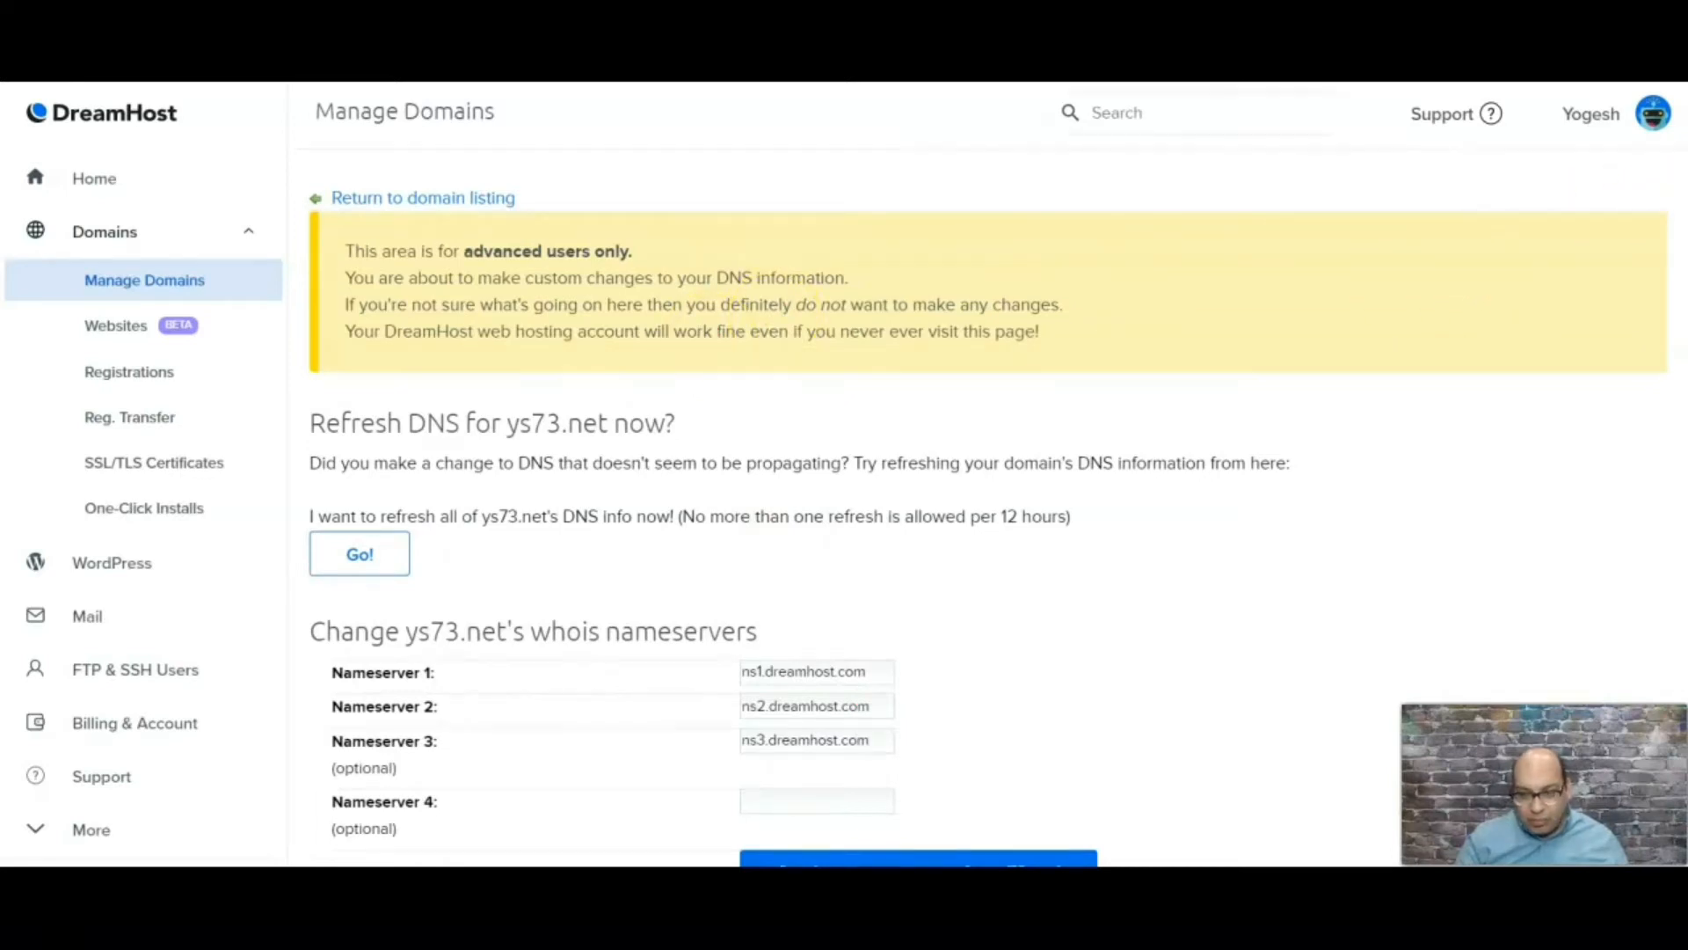
scroll(844, 474, "down", 8)
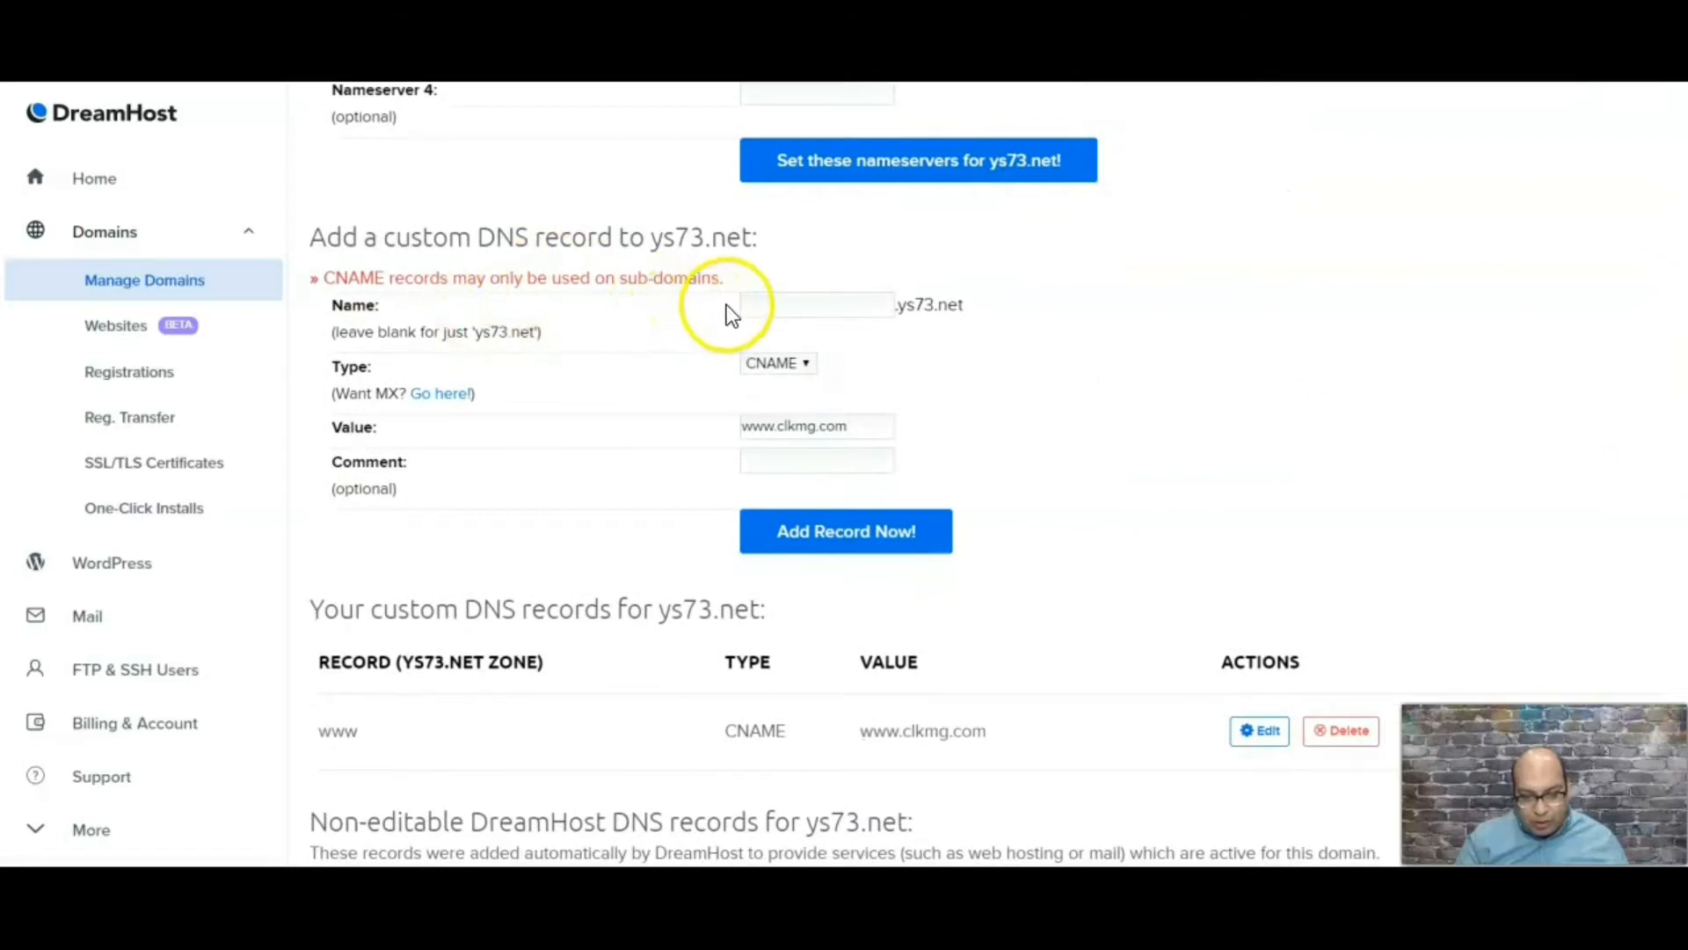
left_click(772, 301)
type("www")
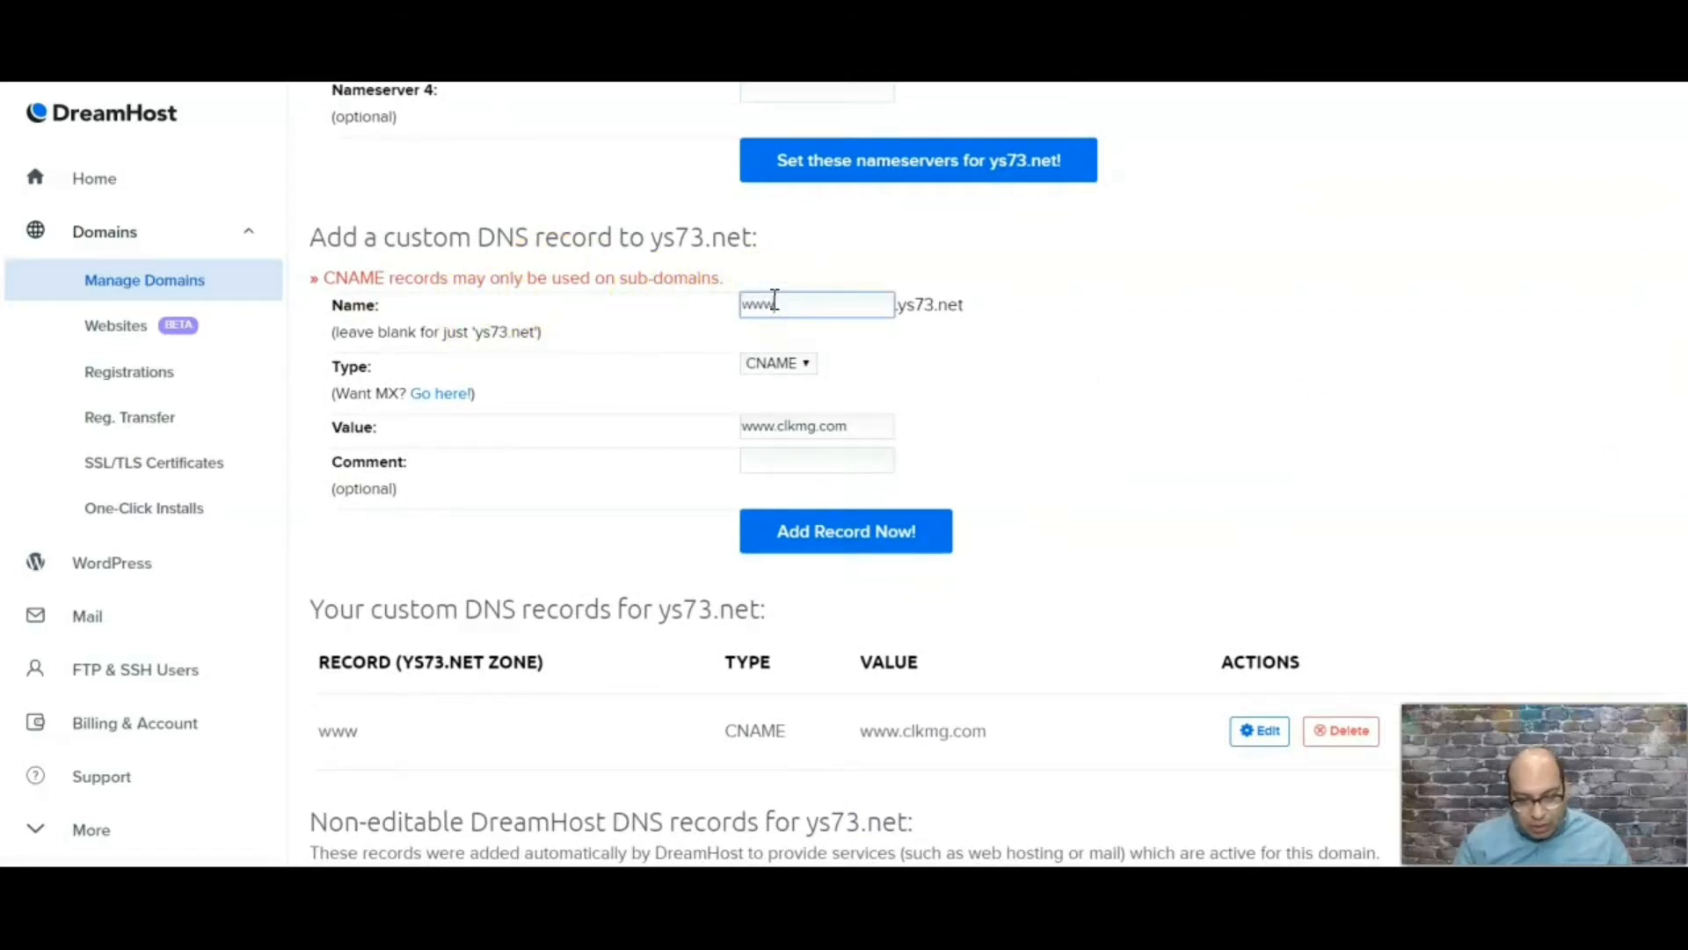
left_click(838, 533)
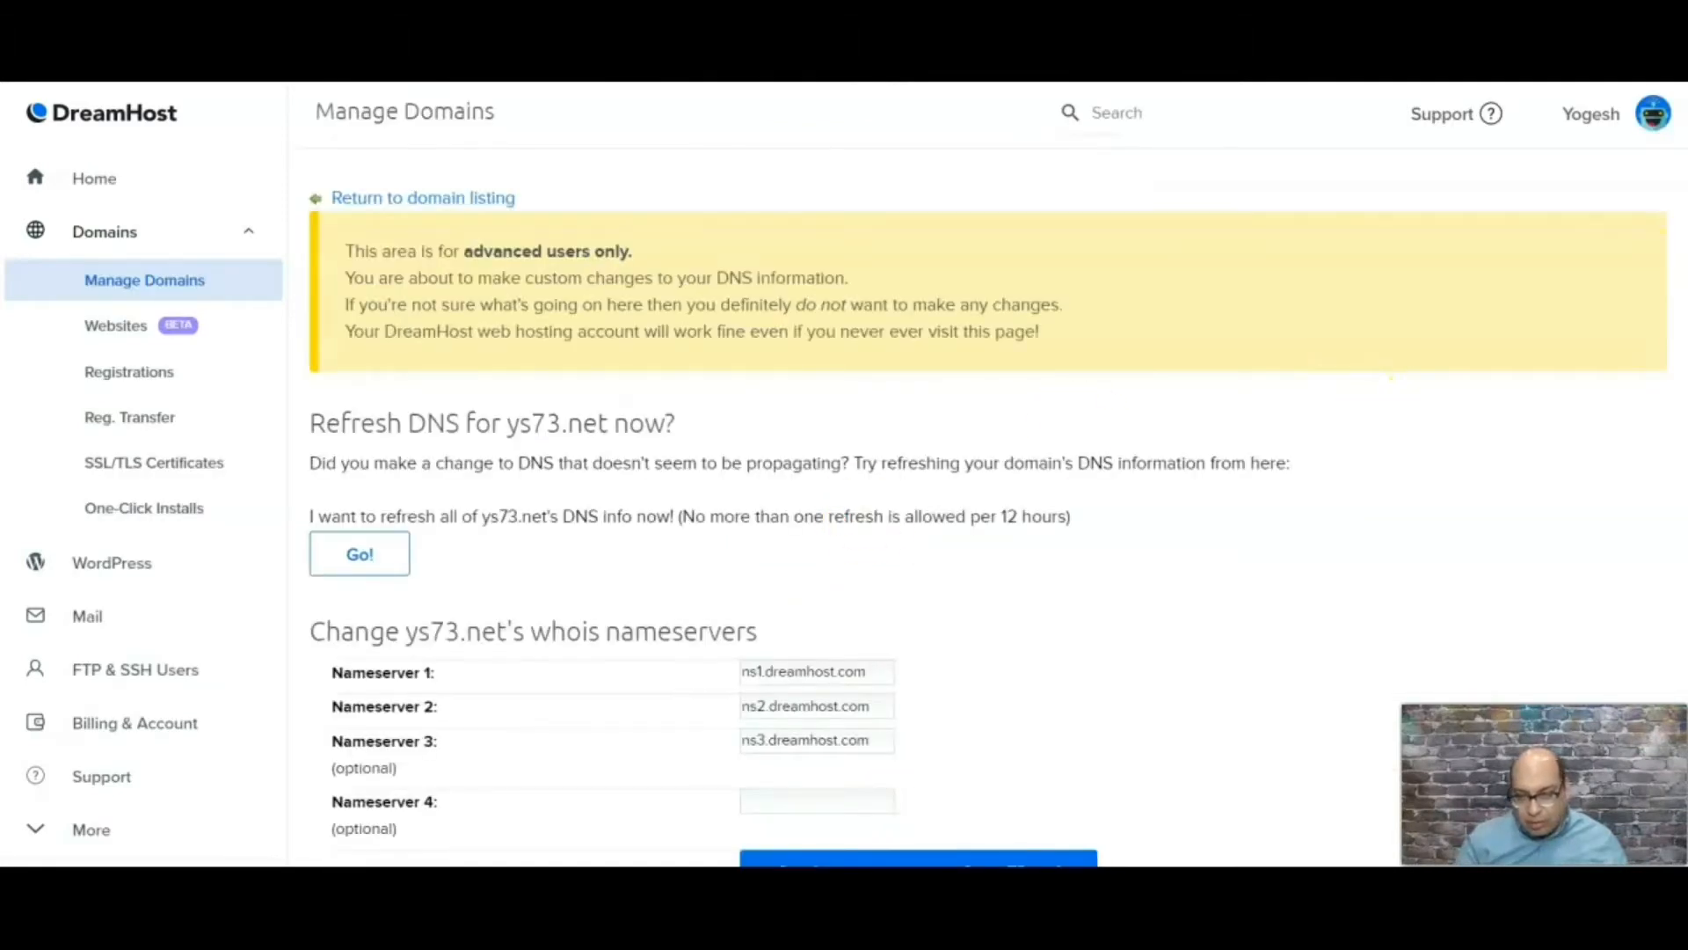
scroll(816, 411, "down", 12)
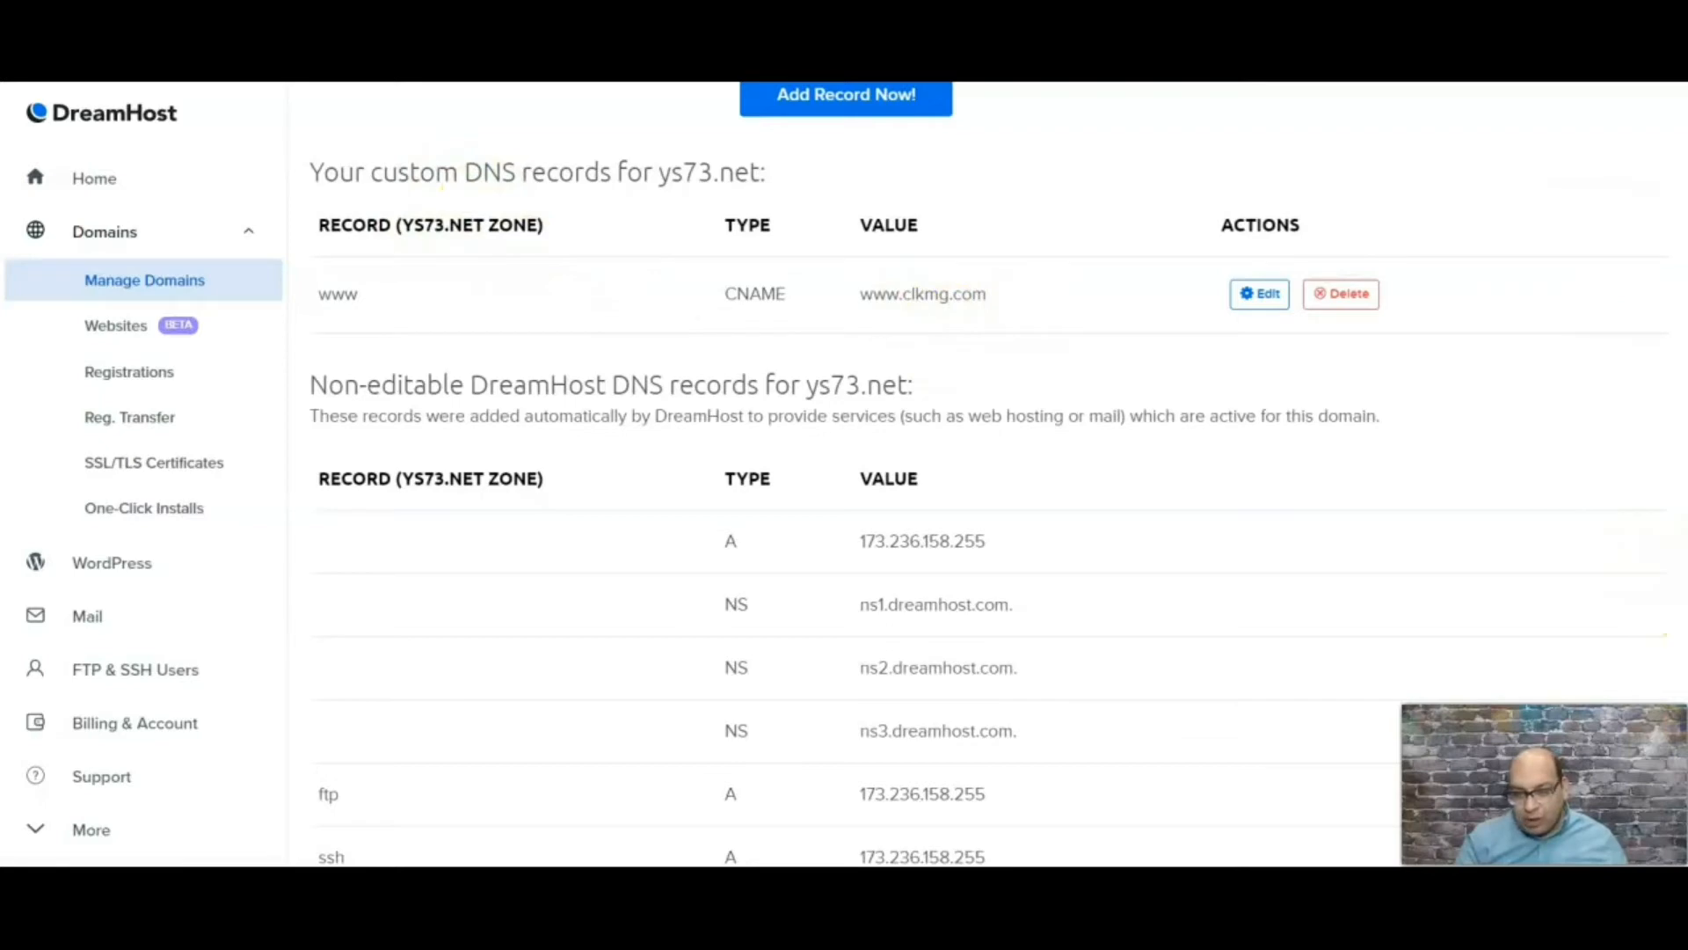
Step: Return to the domain list, open the DNS-only domain's DNS settings, and examine its custom DNS records
scroll(1009, 167, "up", 10)
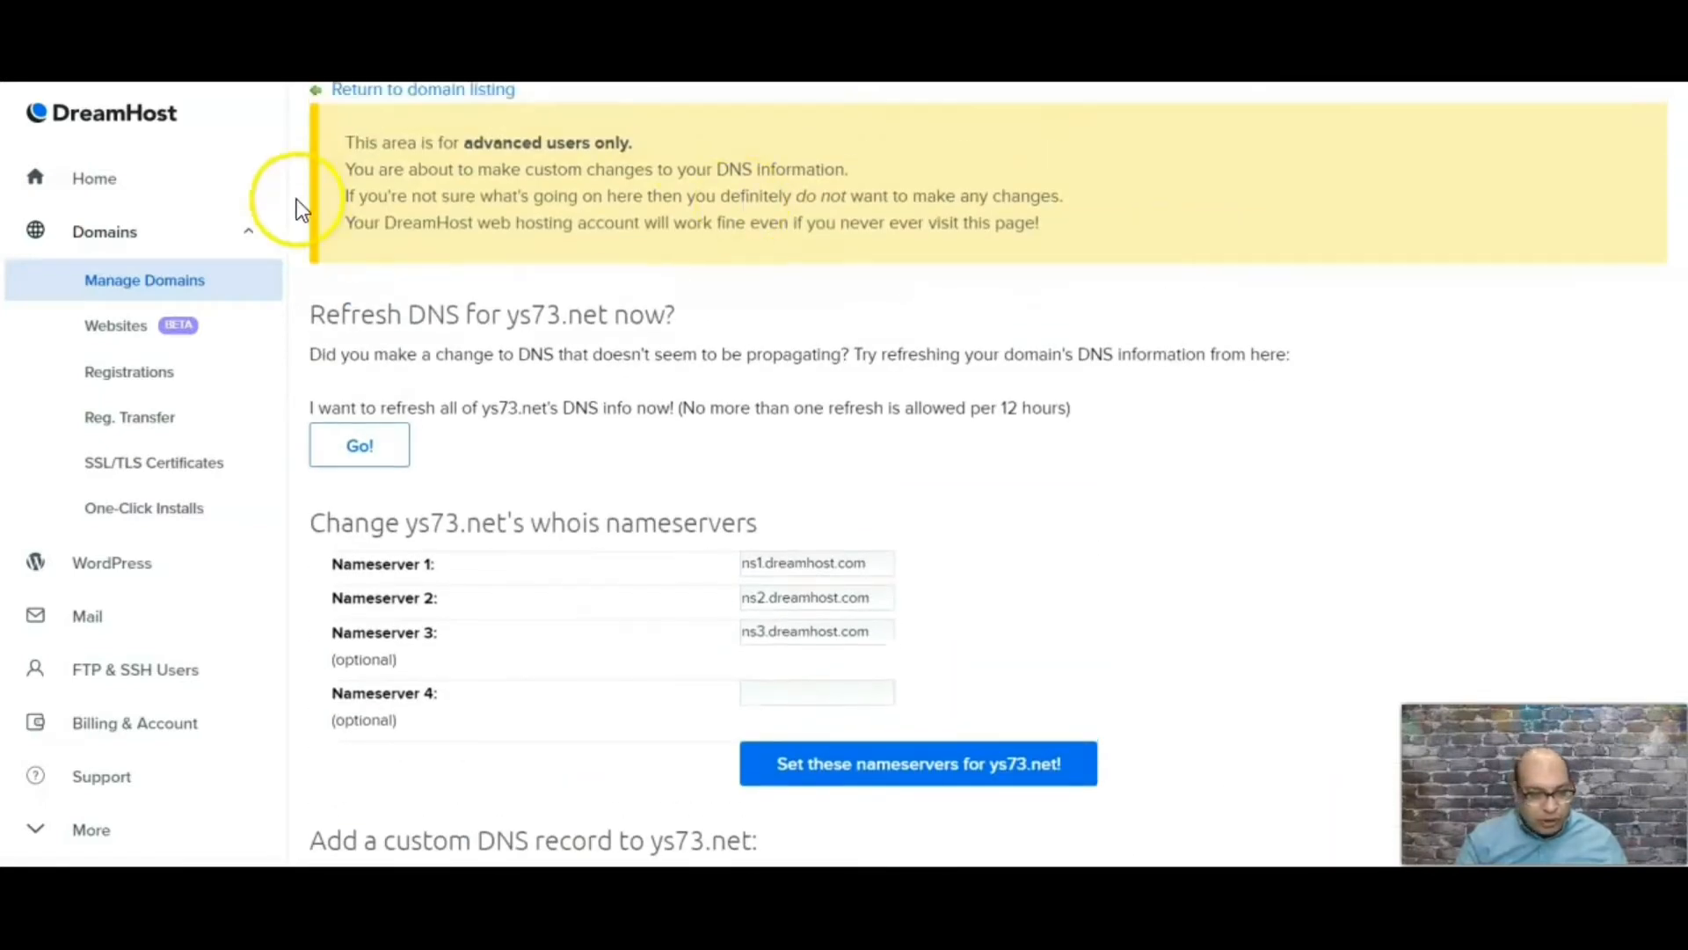
left_click(176, 280)
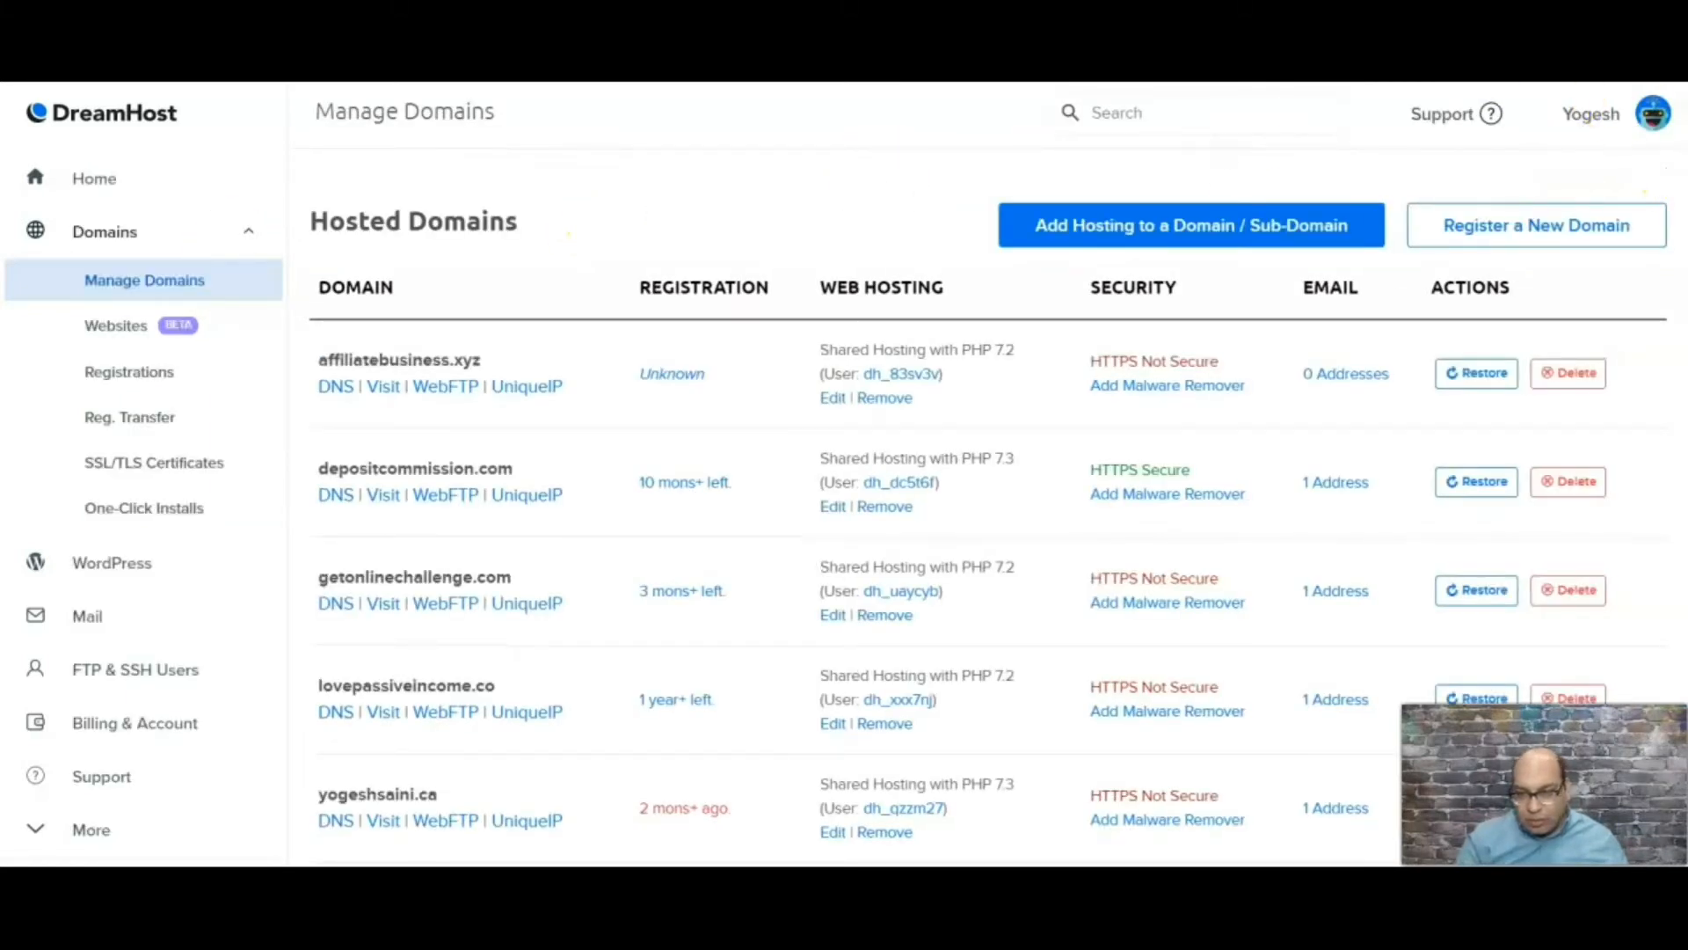
scroll(588, 615, "down", 5)
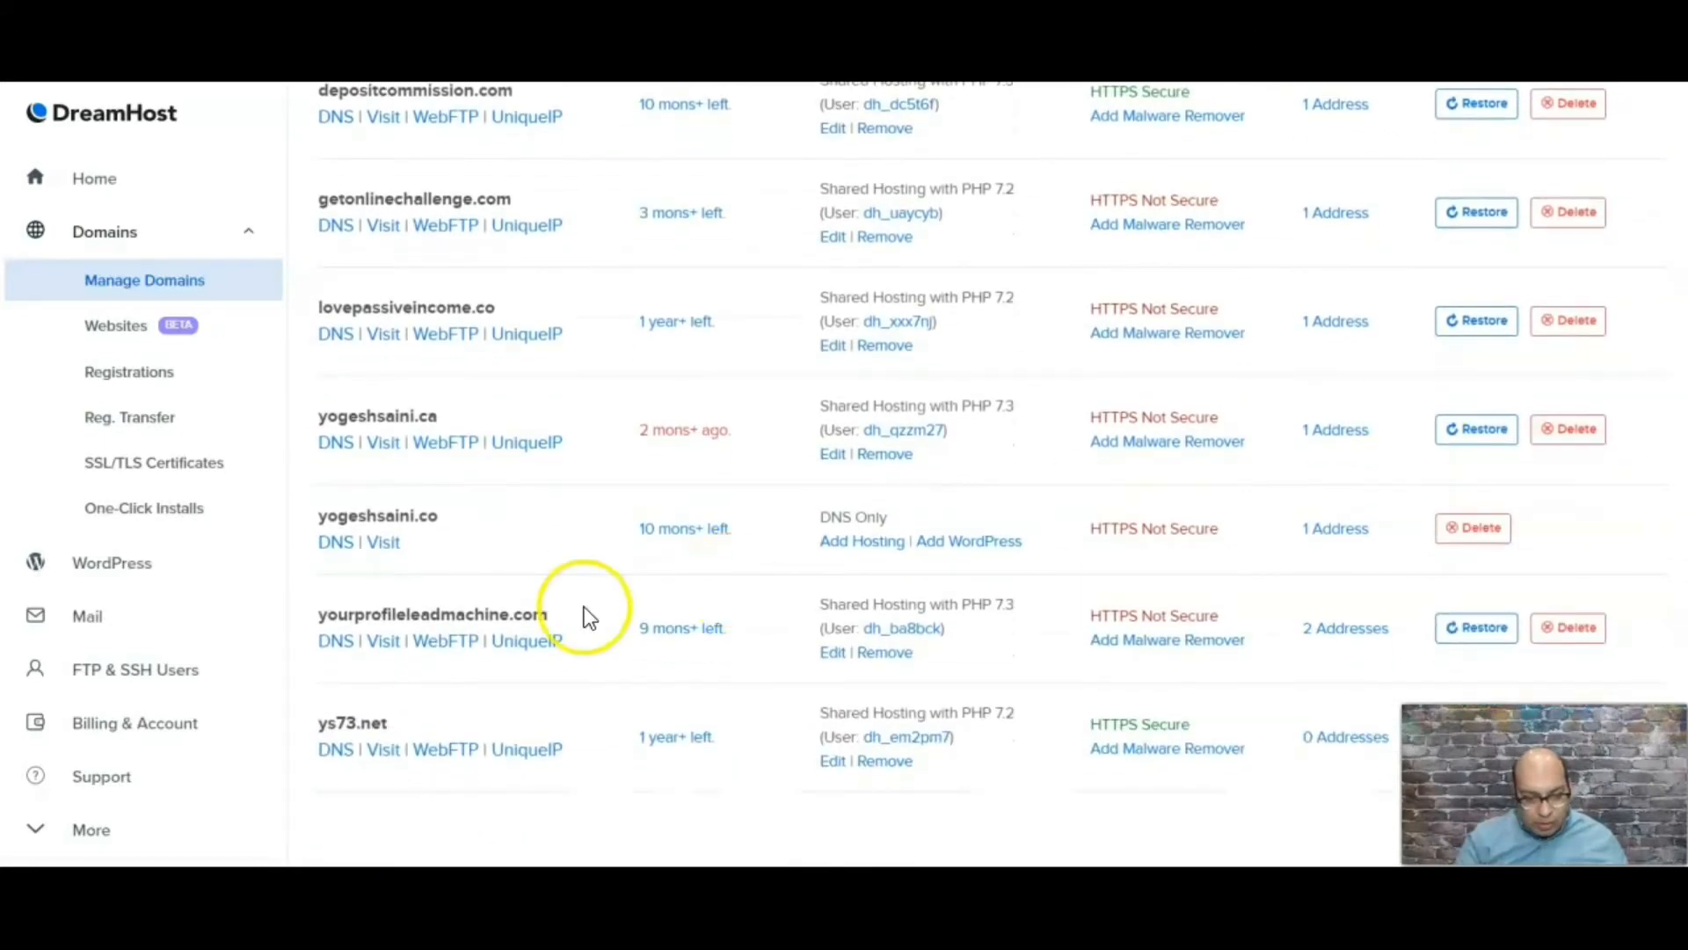
left_click(348, 549)
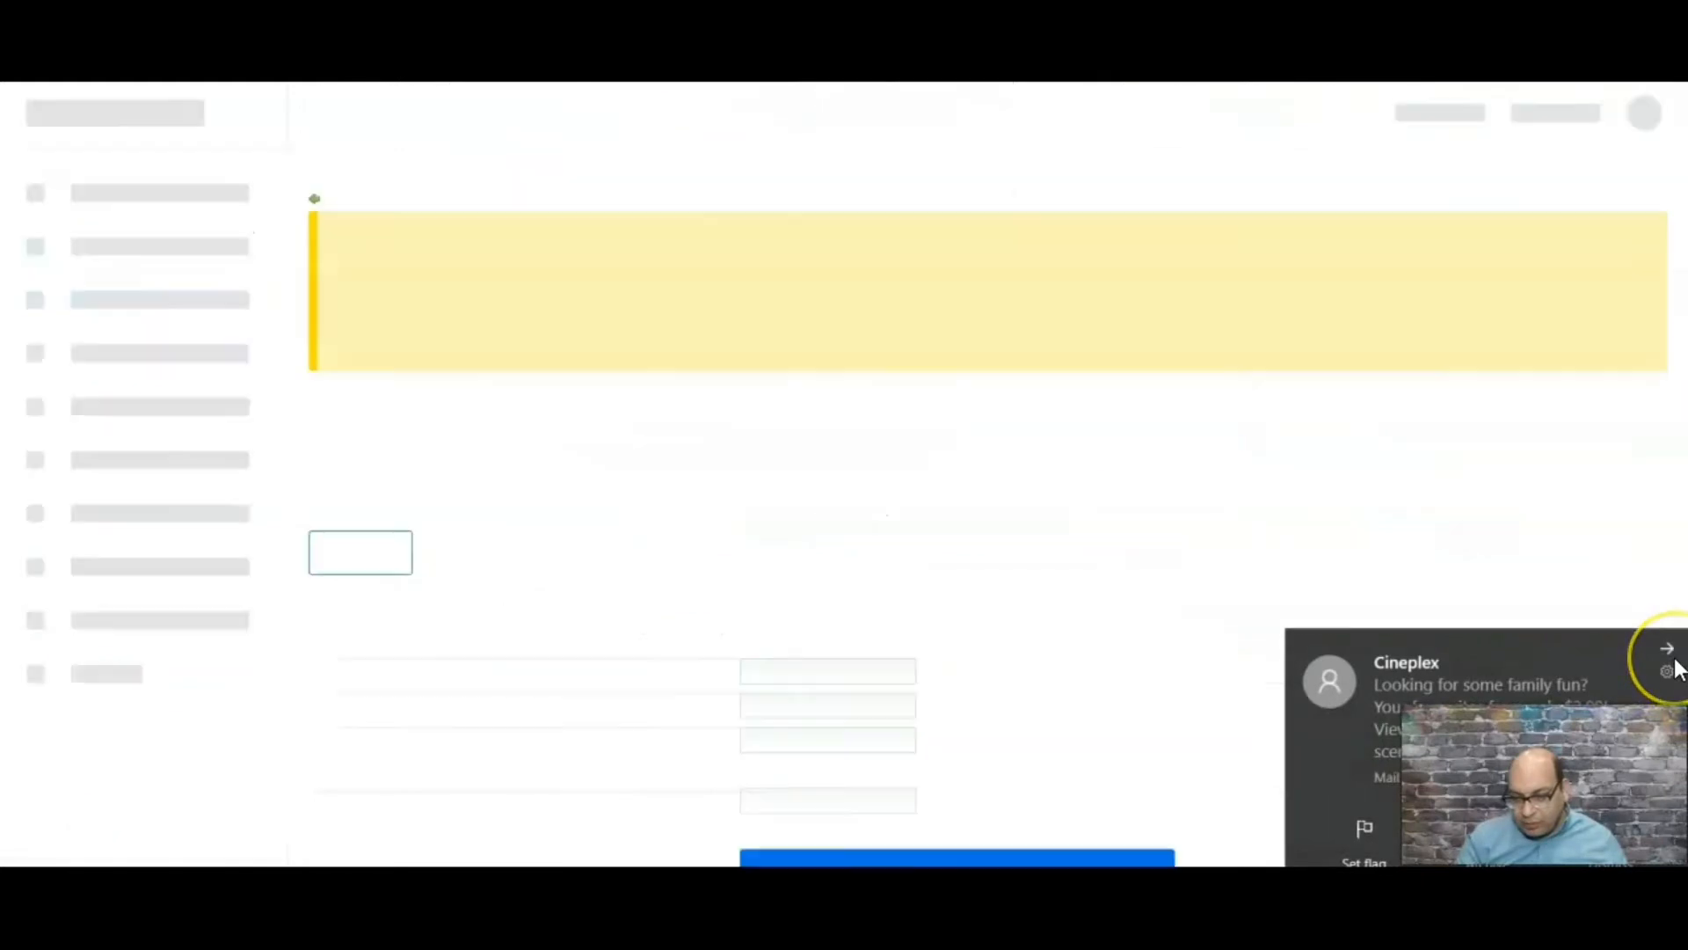
left_click(1676, 666)
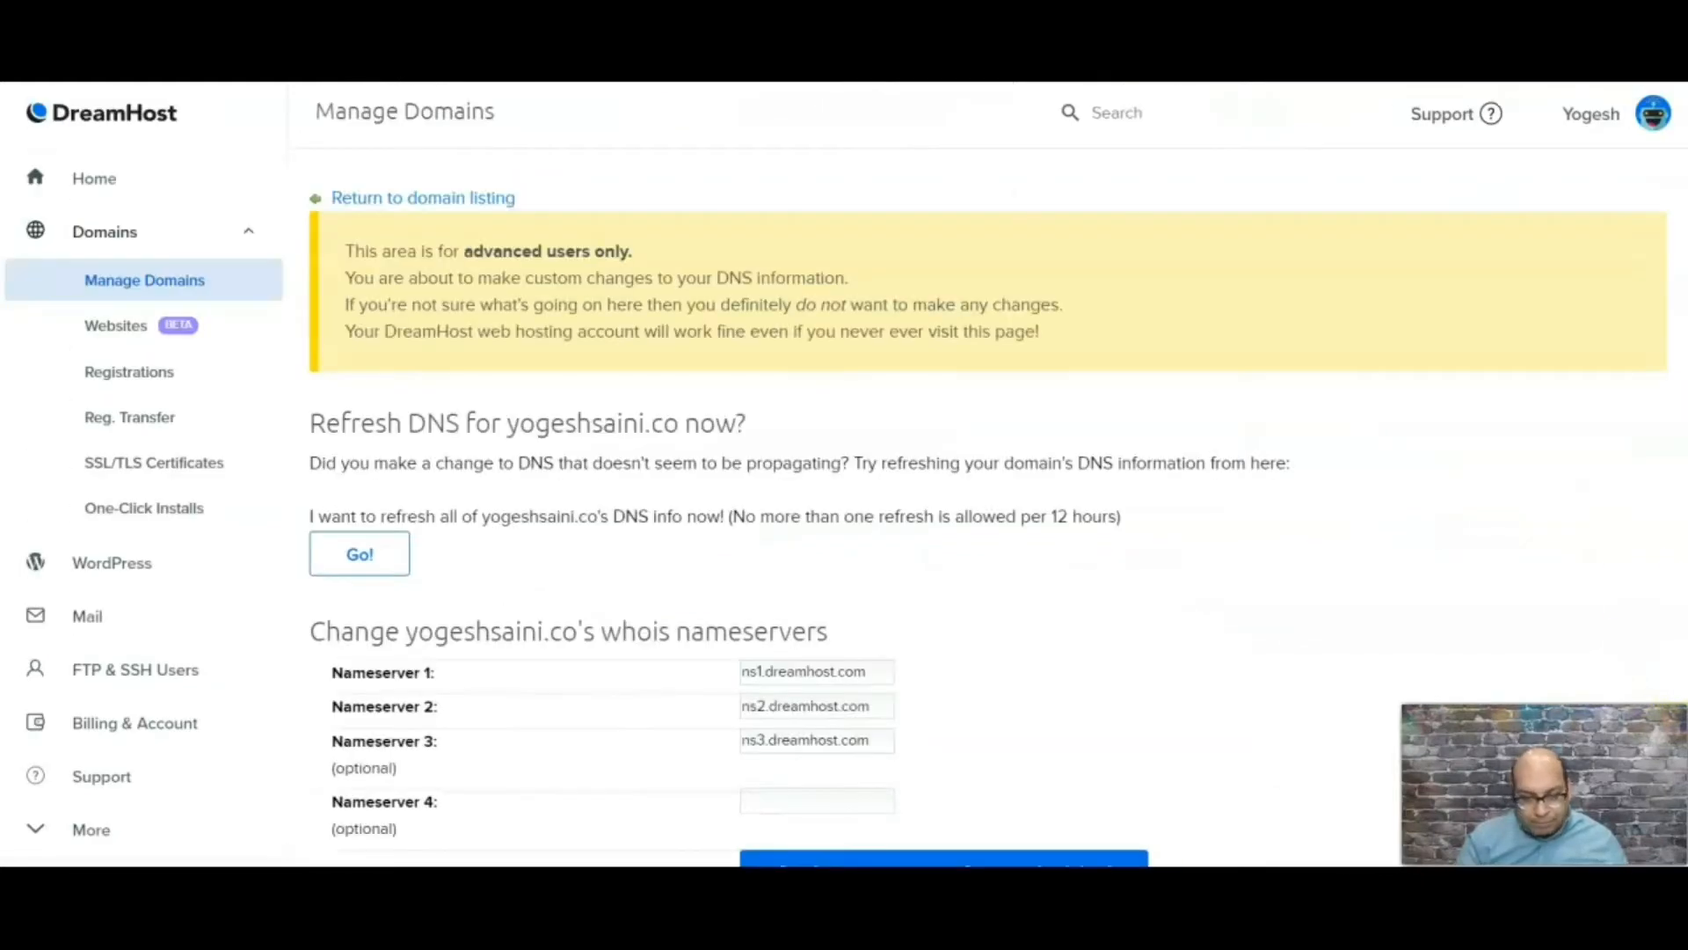
scroll(988, 475, "down", 9)
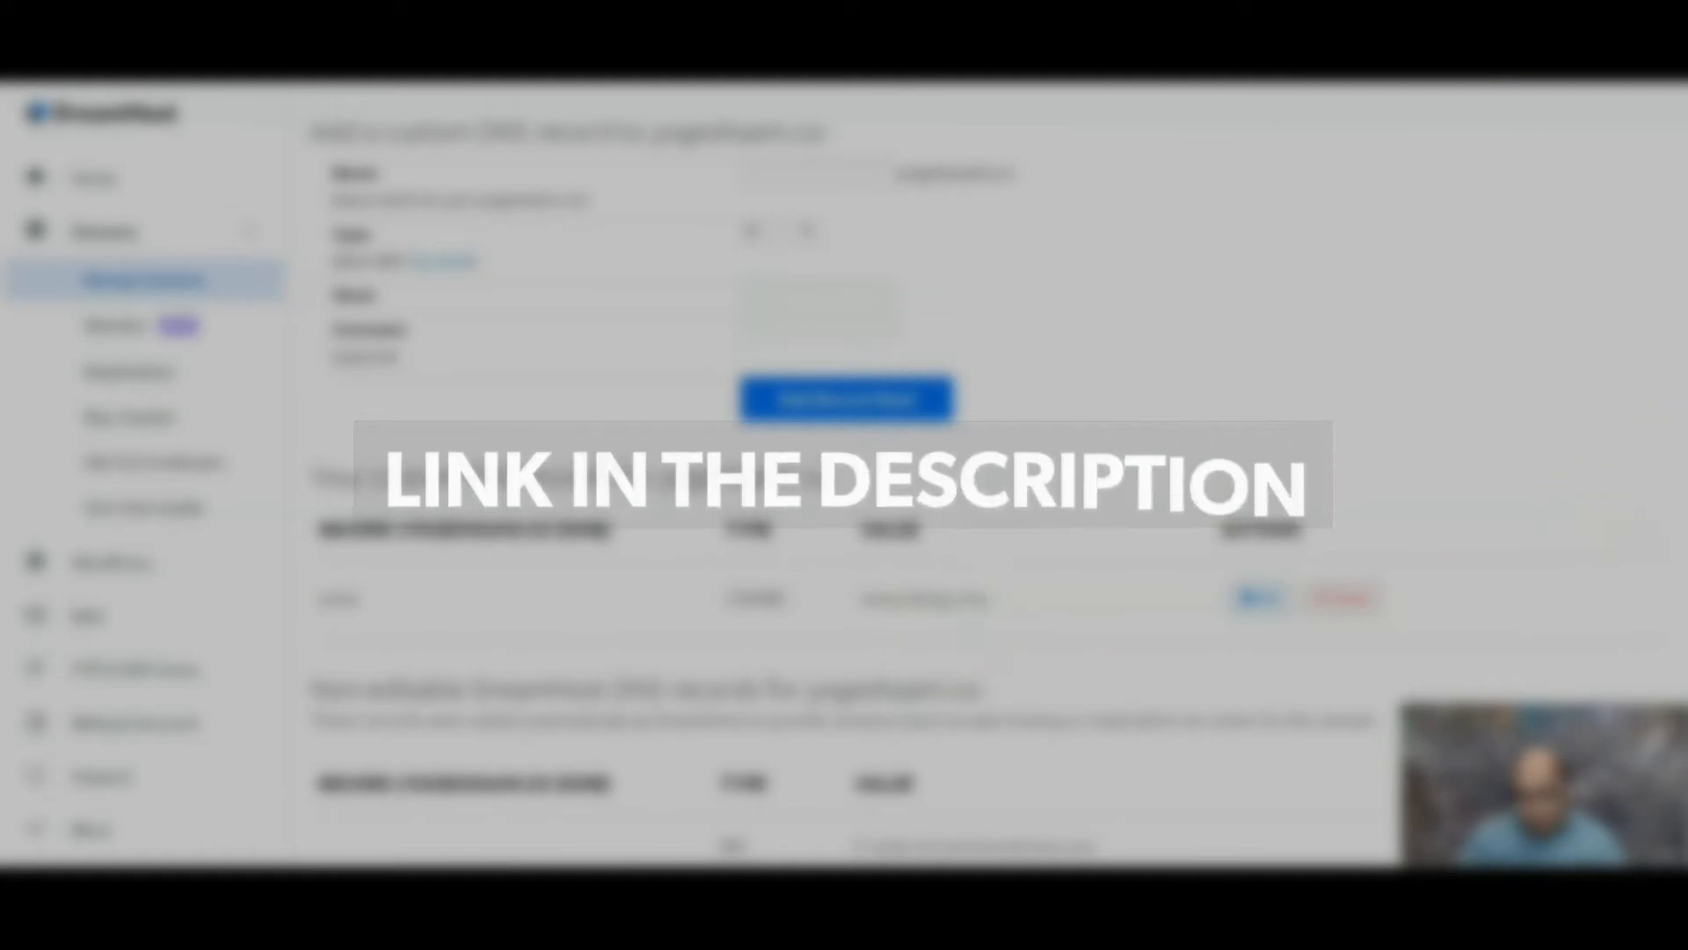
scroll(988, 475, "up", 5)
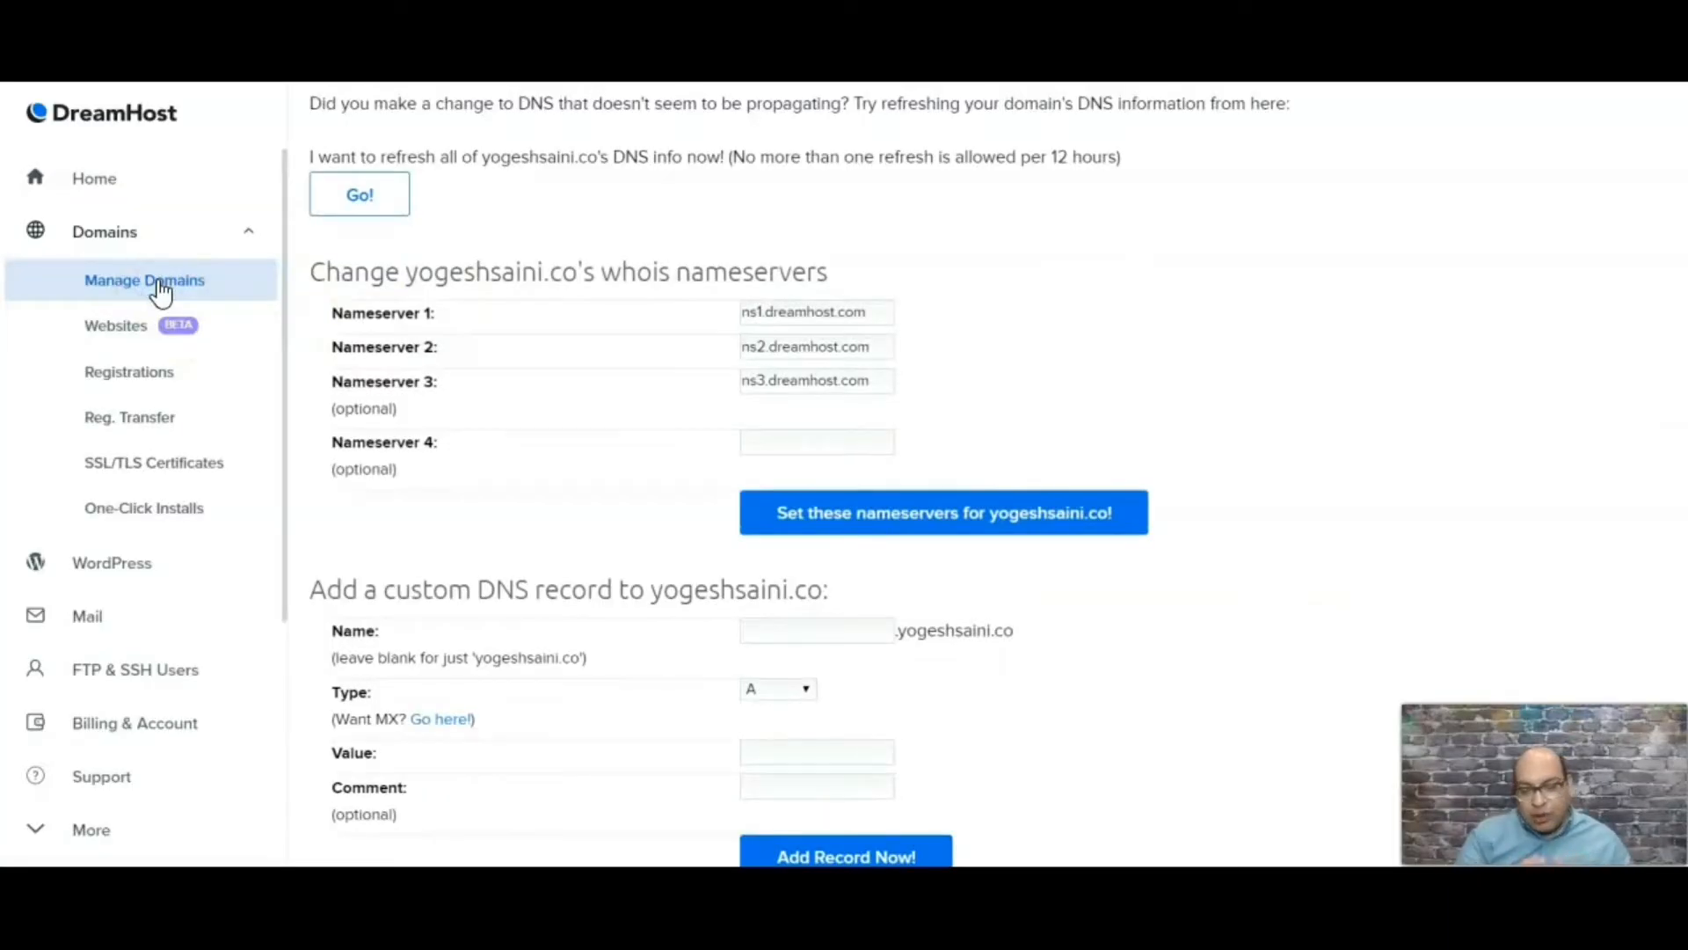
Step: Add hosting to the DNS-only domain, fully hosting it with the default user, directory and web options
left_click(159, 283)
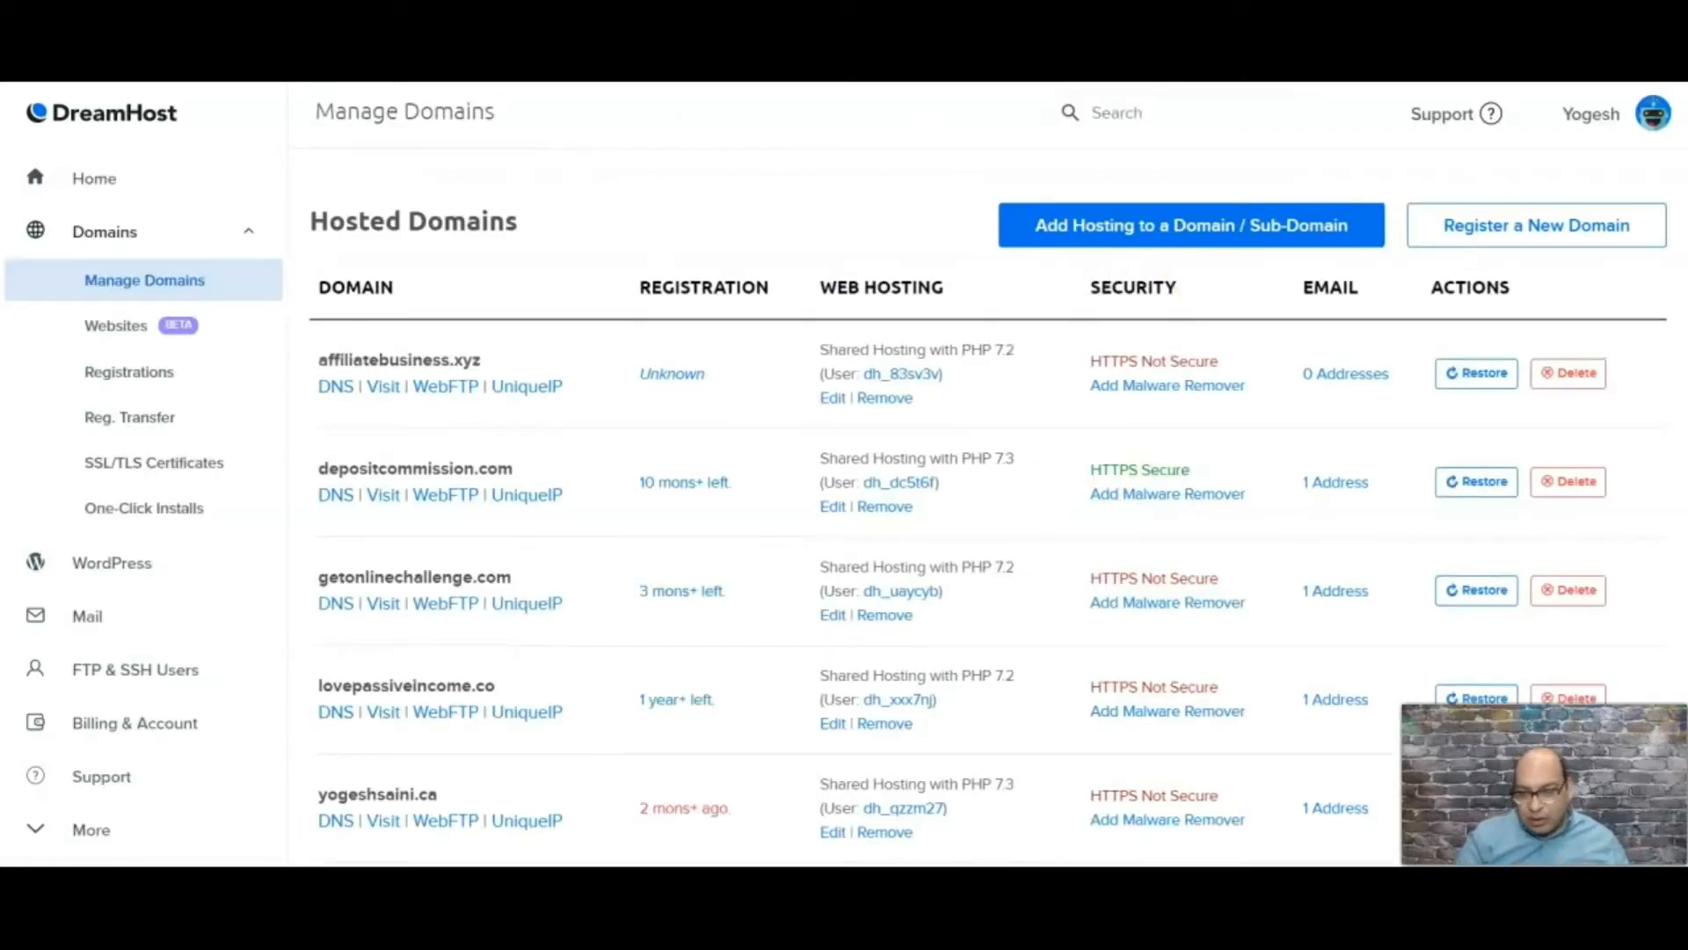
scroll(989, 475, "down", 2)
scroll(407, 697, "down", 3)
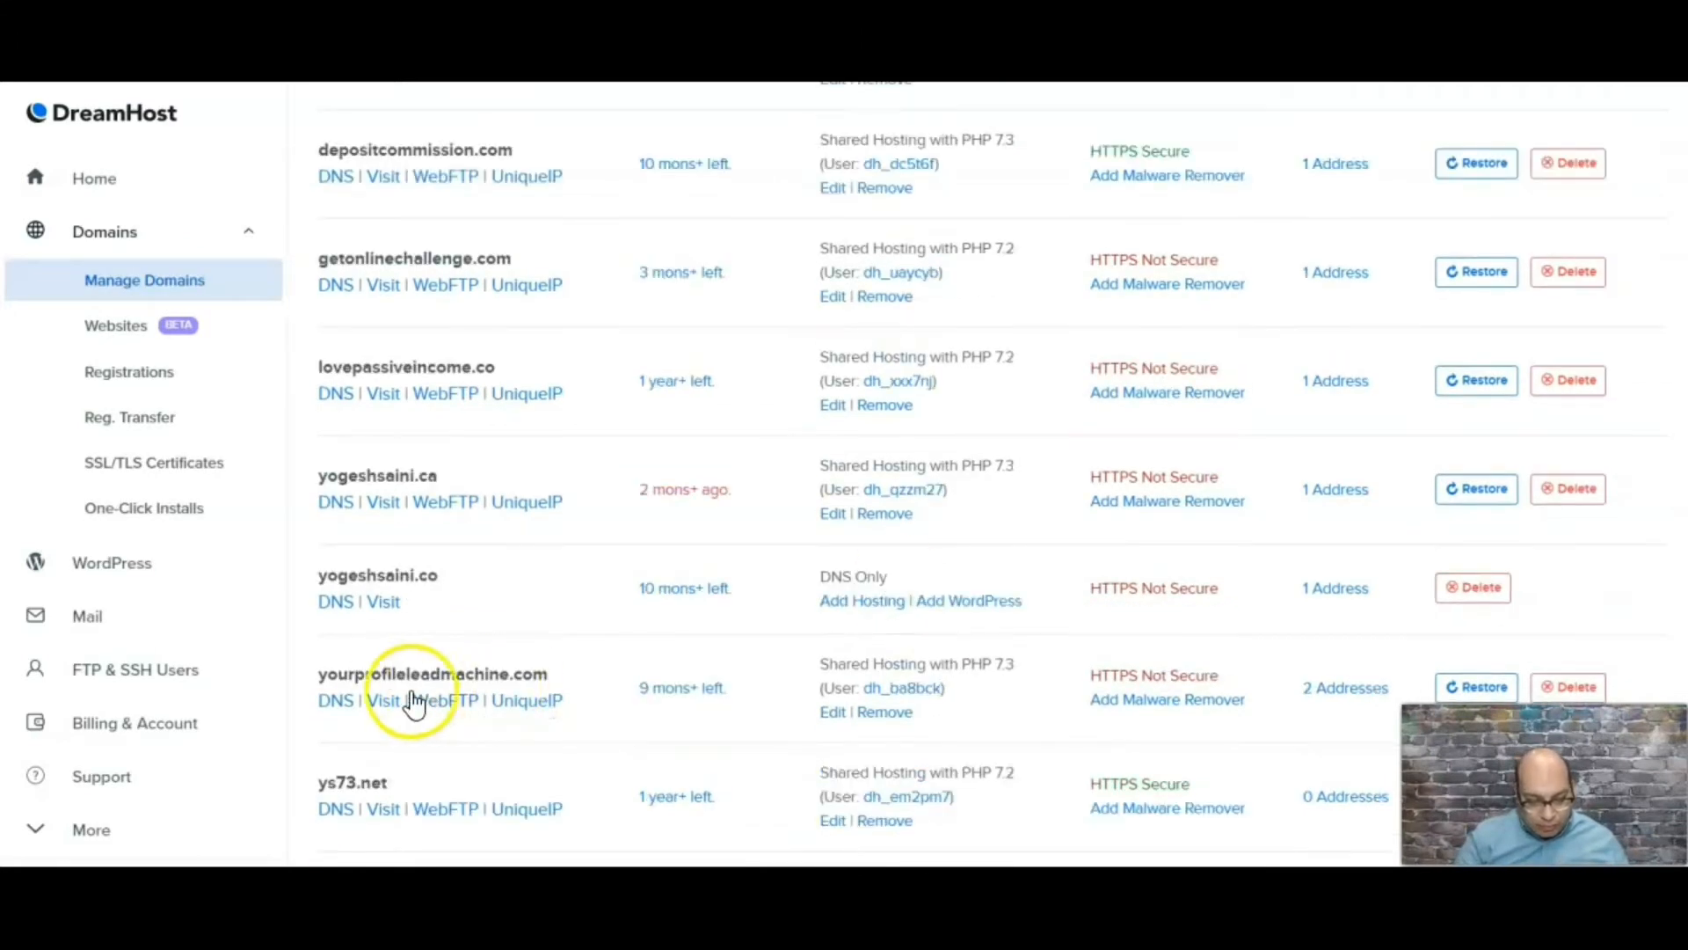
left_click(859, 613)
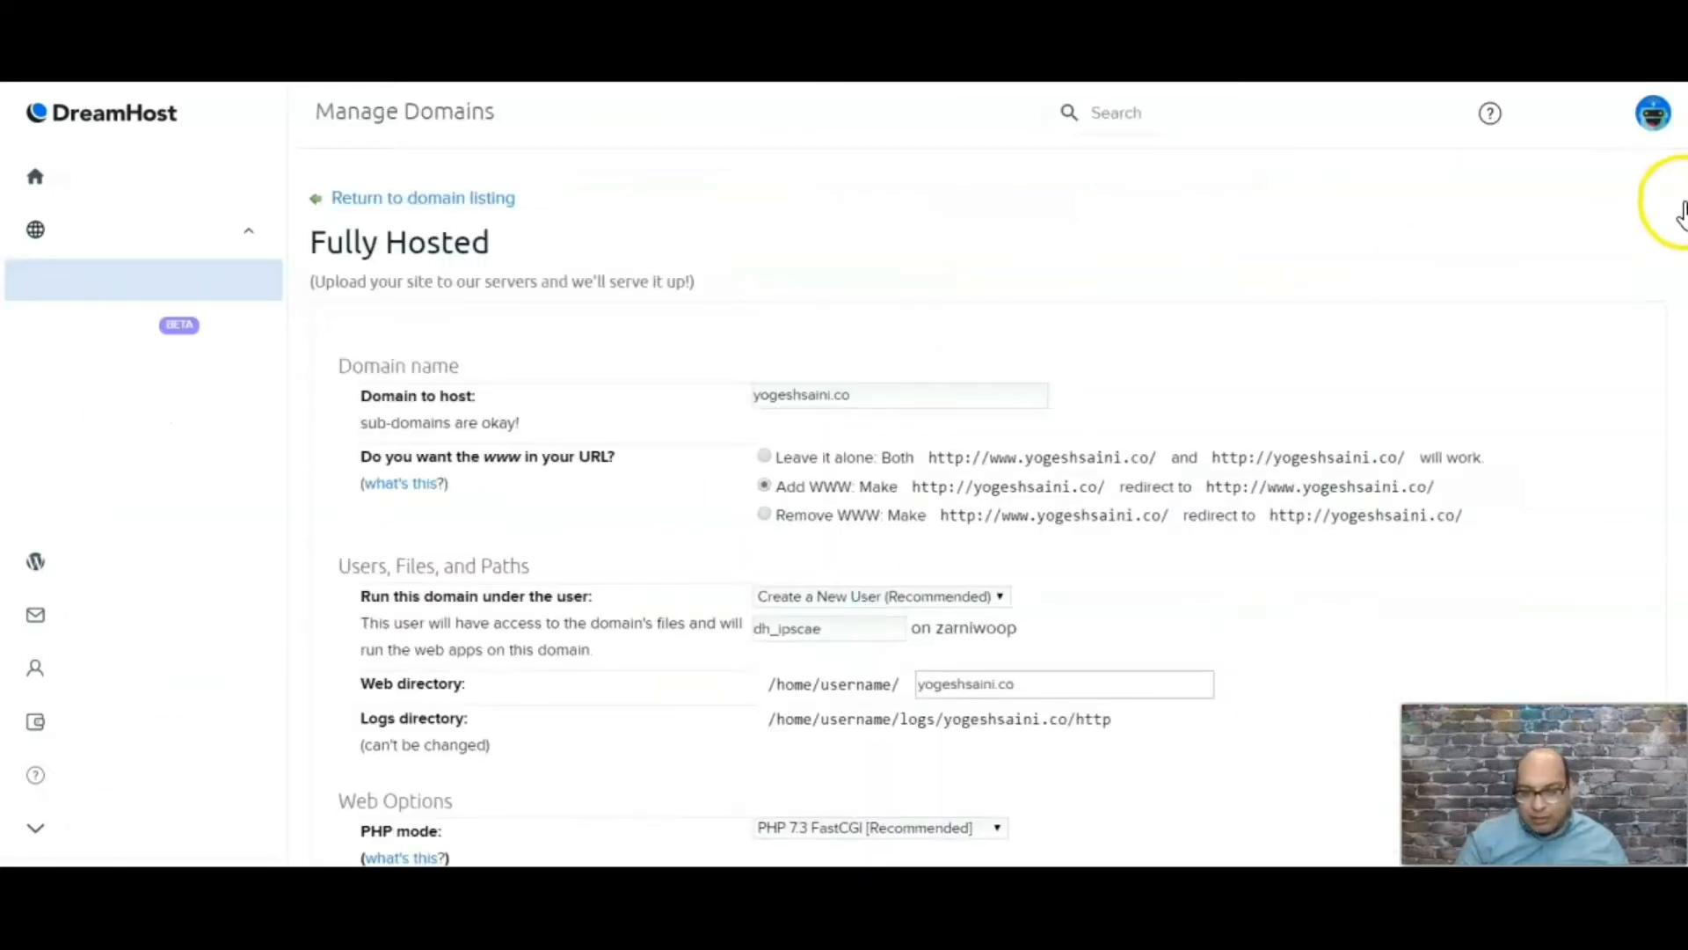
scroll(985, 475, "down", 7)
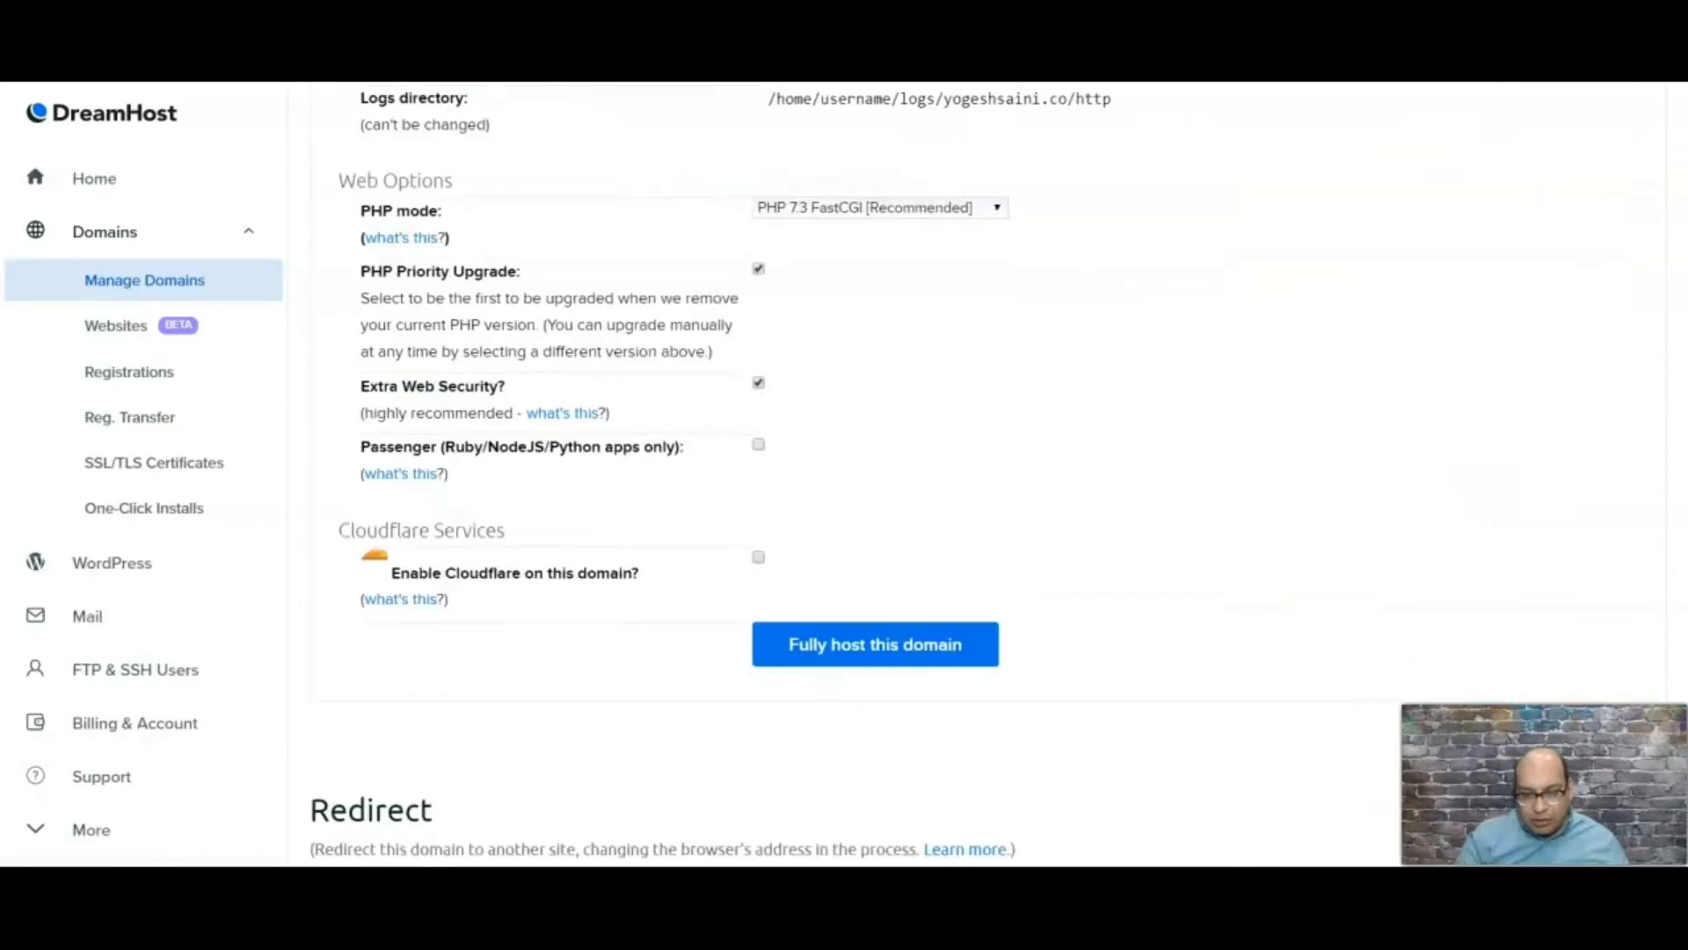
scroll(1143, 264, "up", 5)
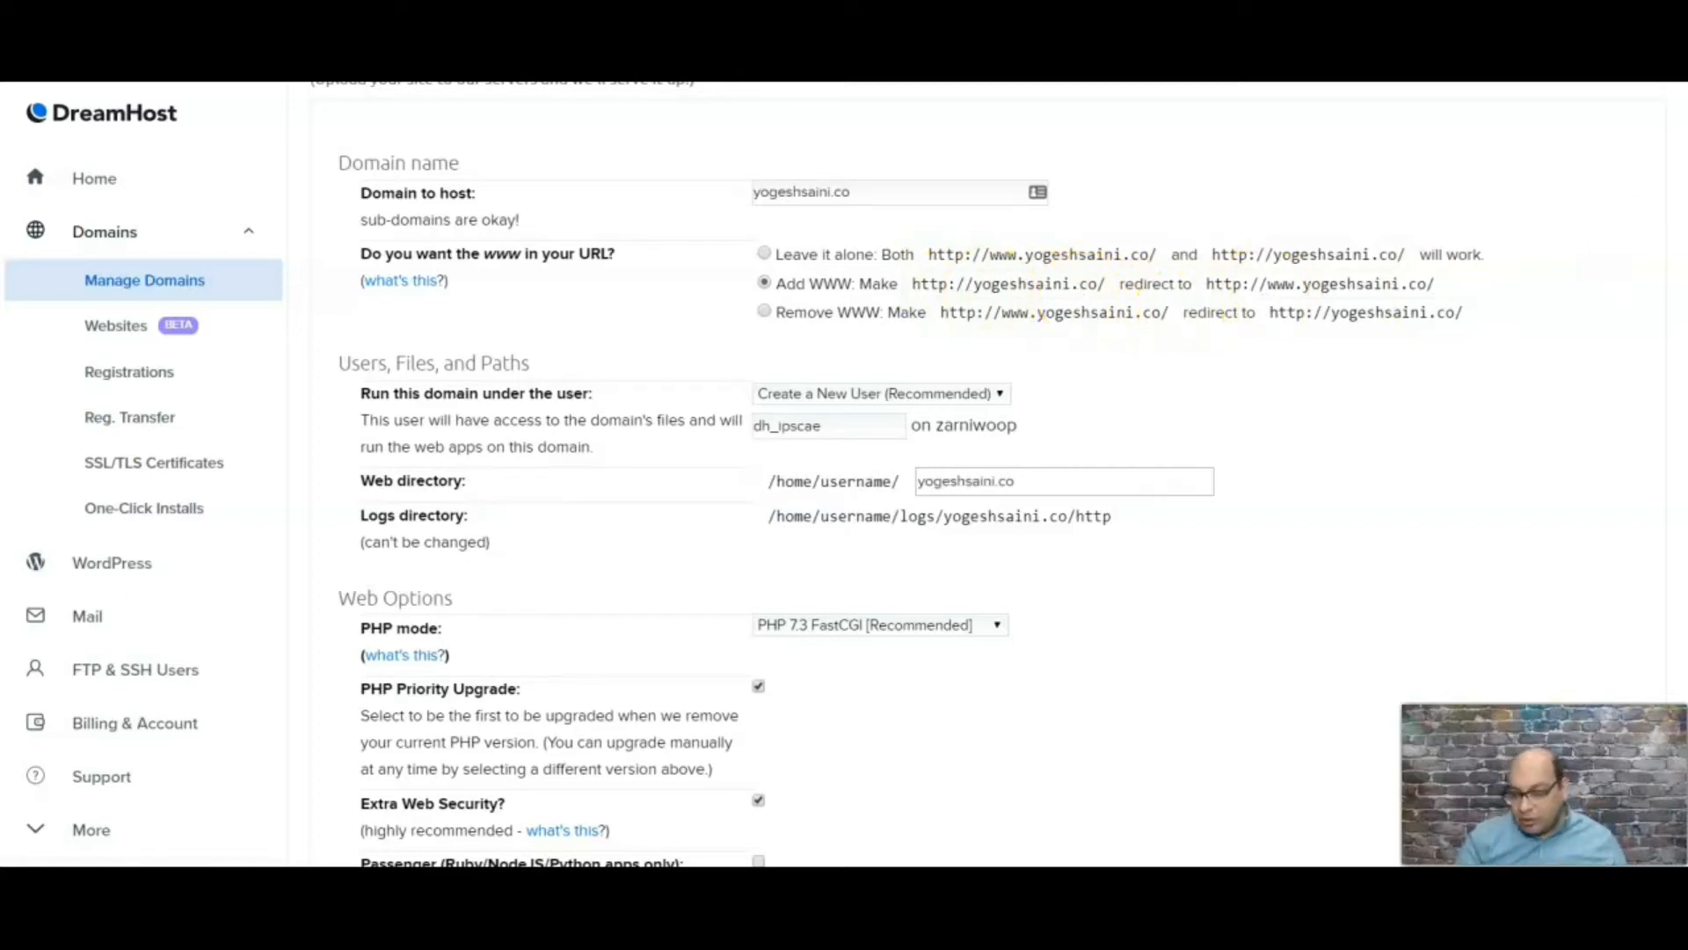
scroll(1266, 361, "down", 7)
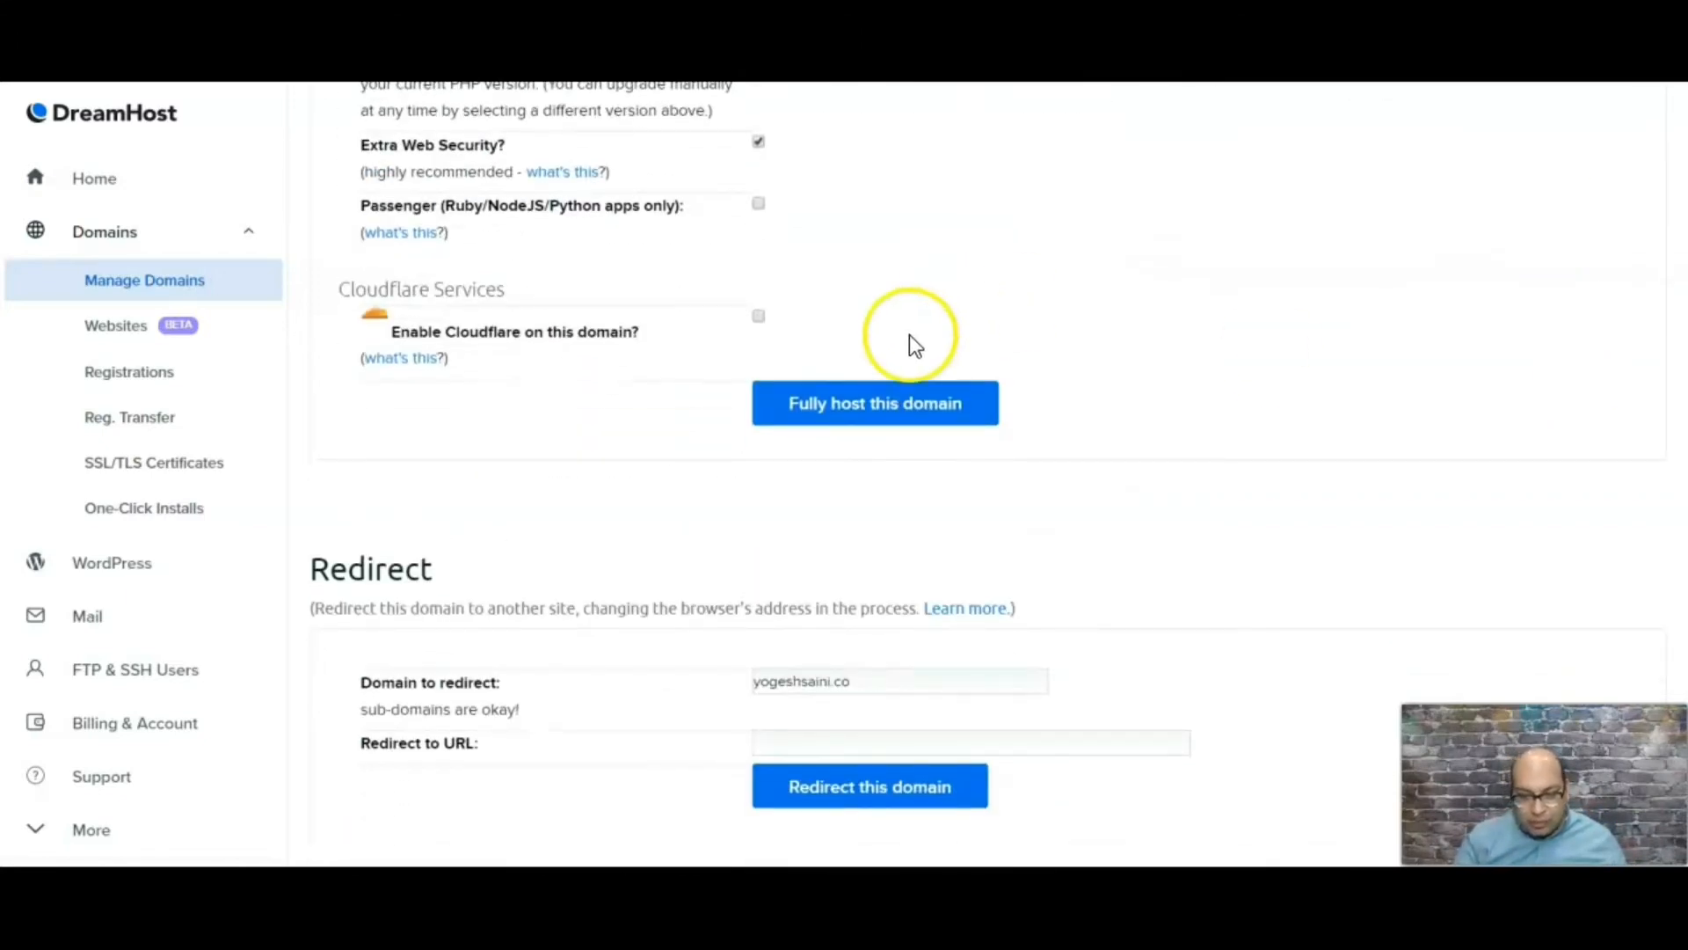
left_click(860, 400)
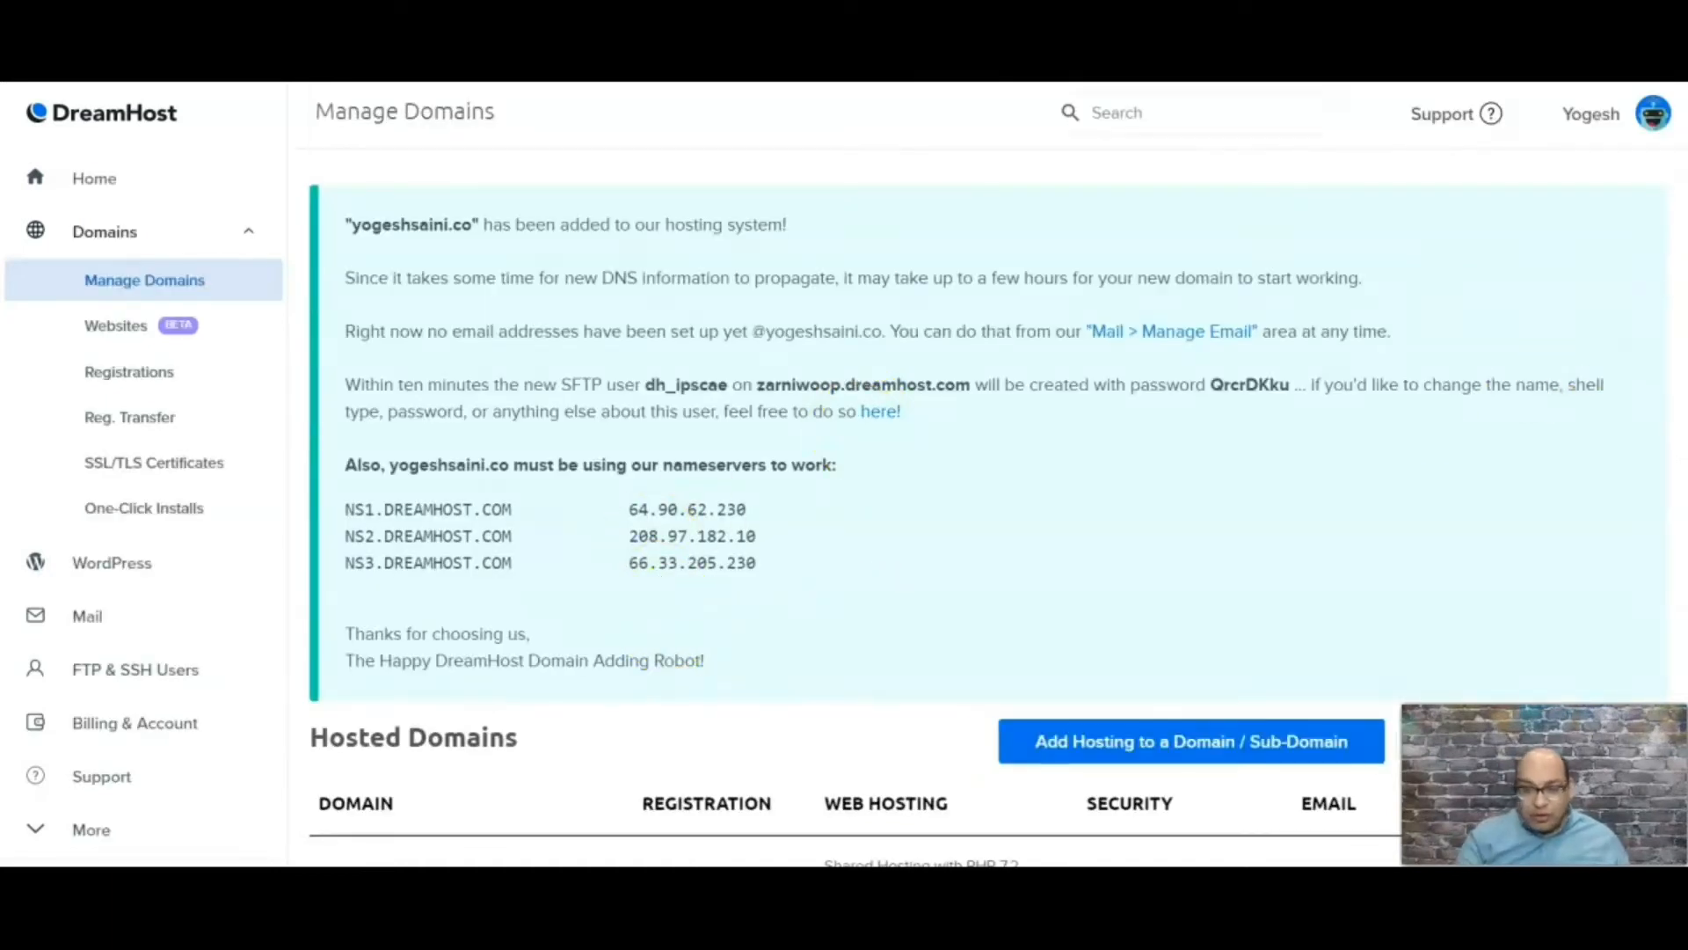
Step: Switch to ClickMagick, open the Domain Manager, and enter the newly hosted domain with its www prefix as the custom domain to add
scroll(989, 475, "down", 2)
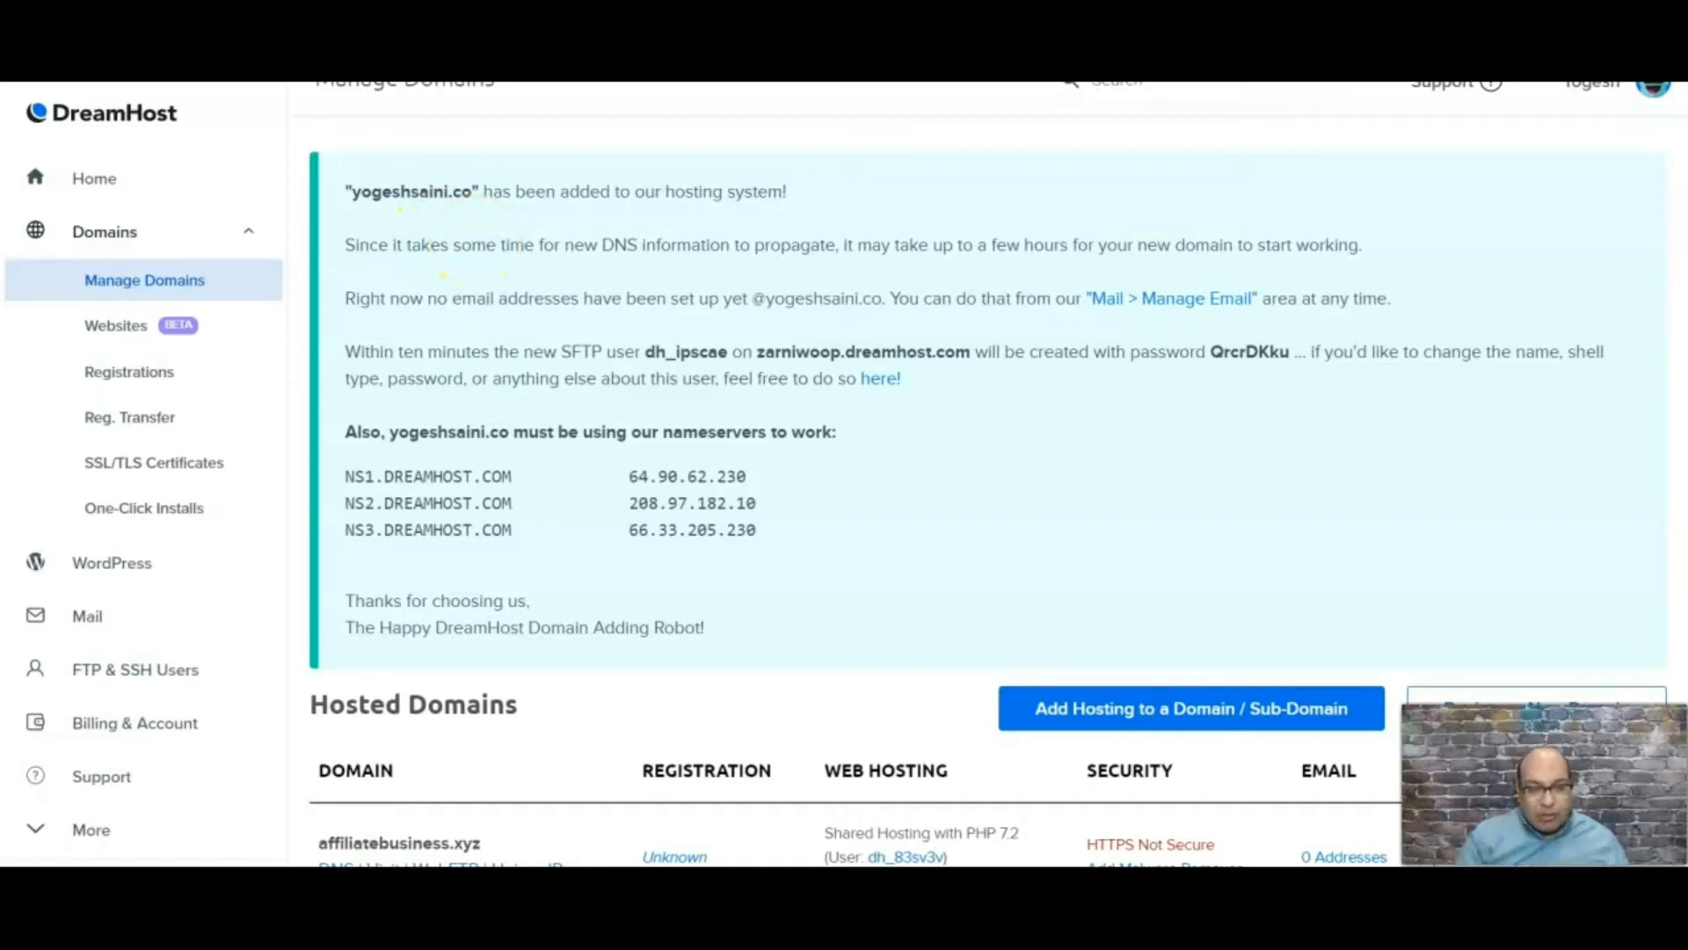
left_click(329, 17)
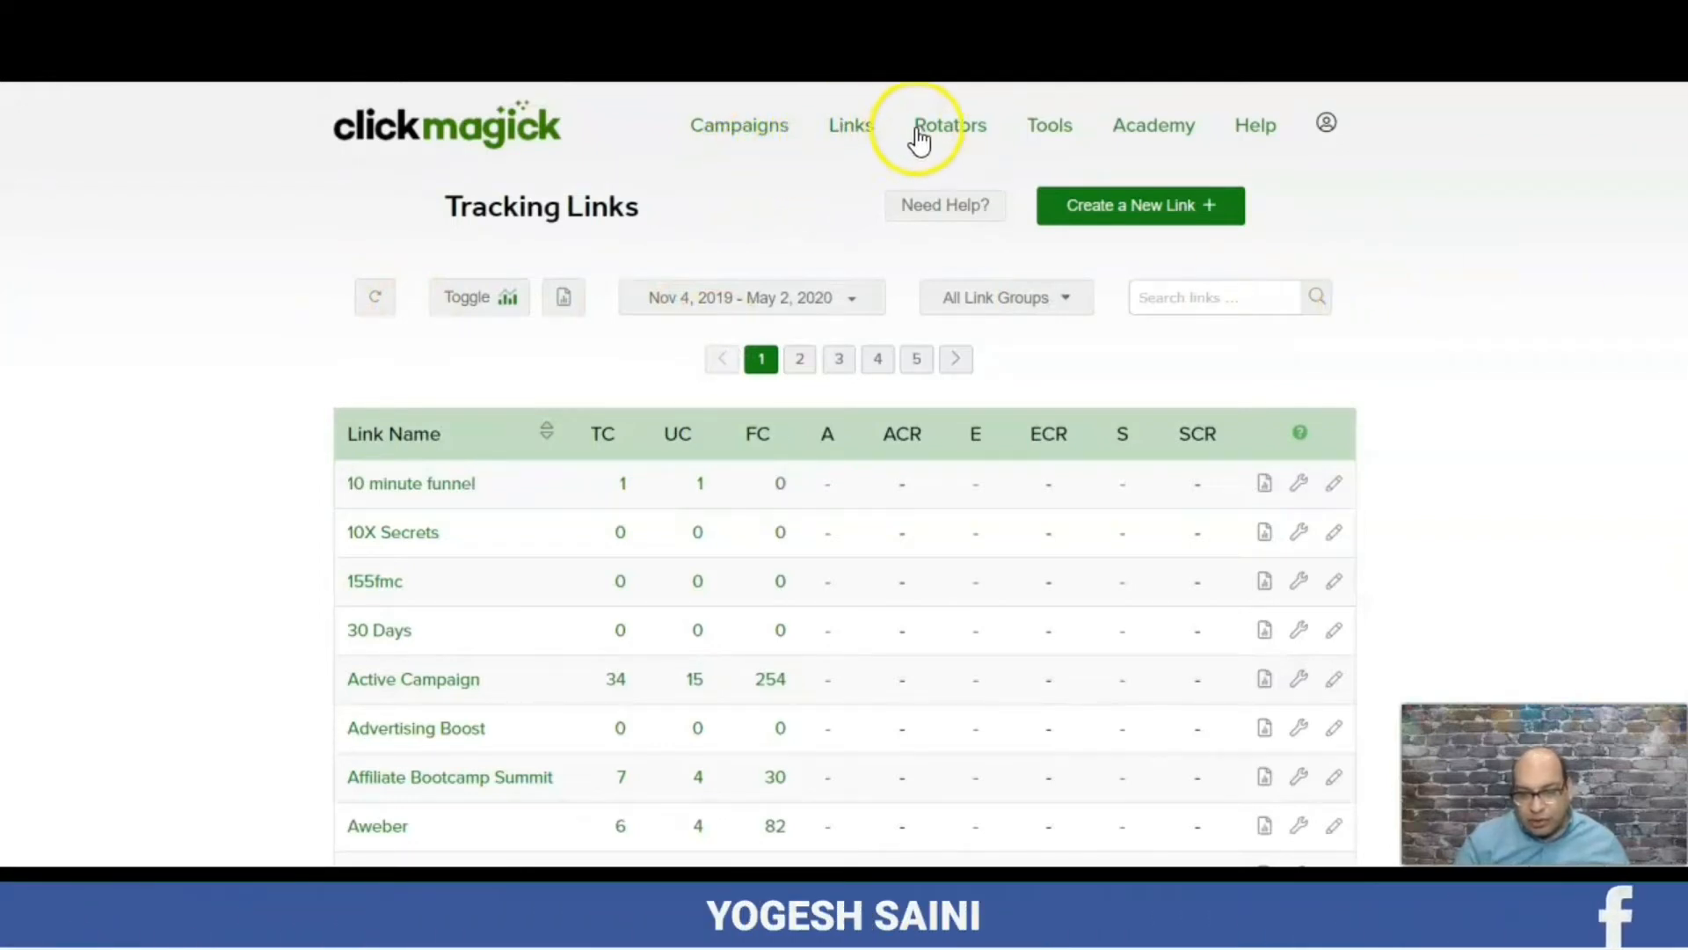
left_click(1055, 130)
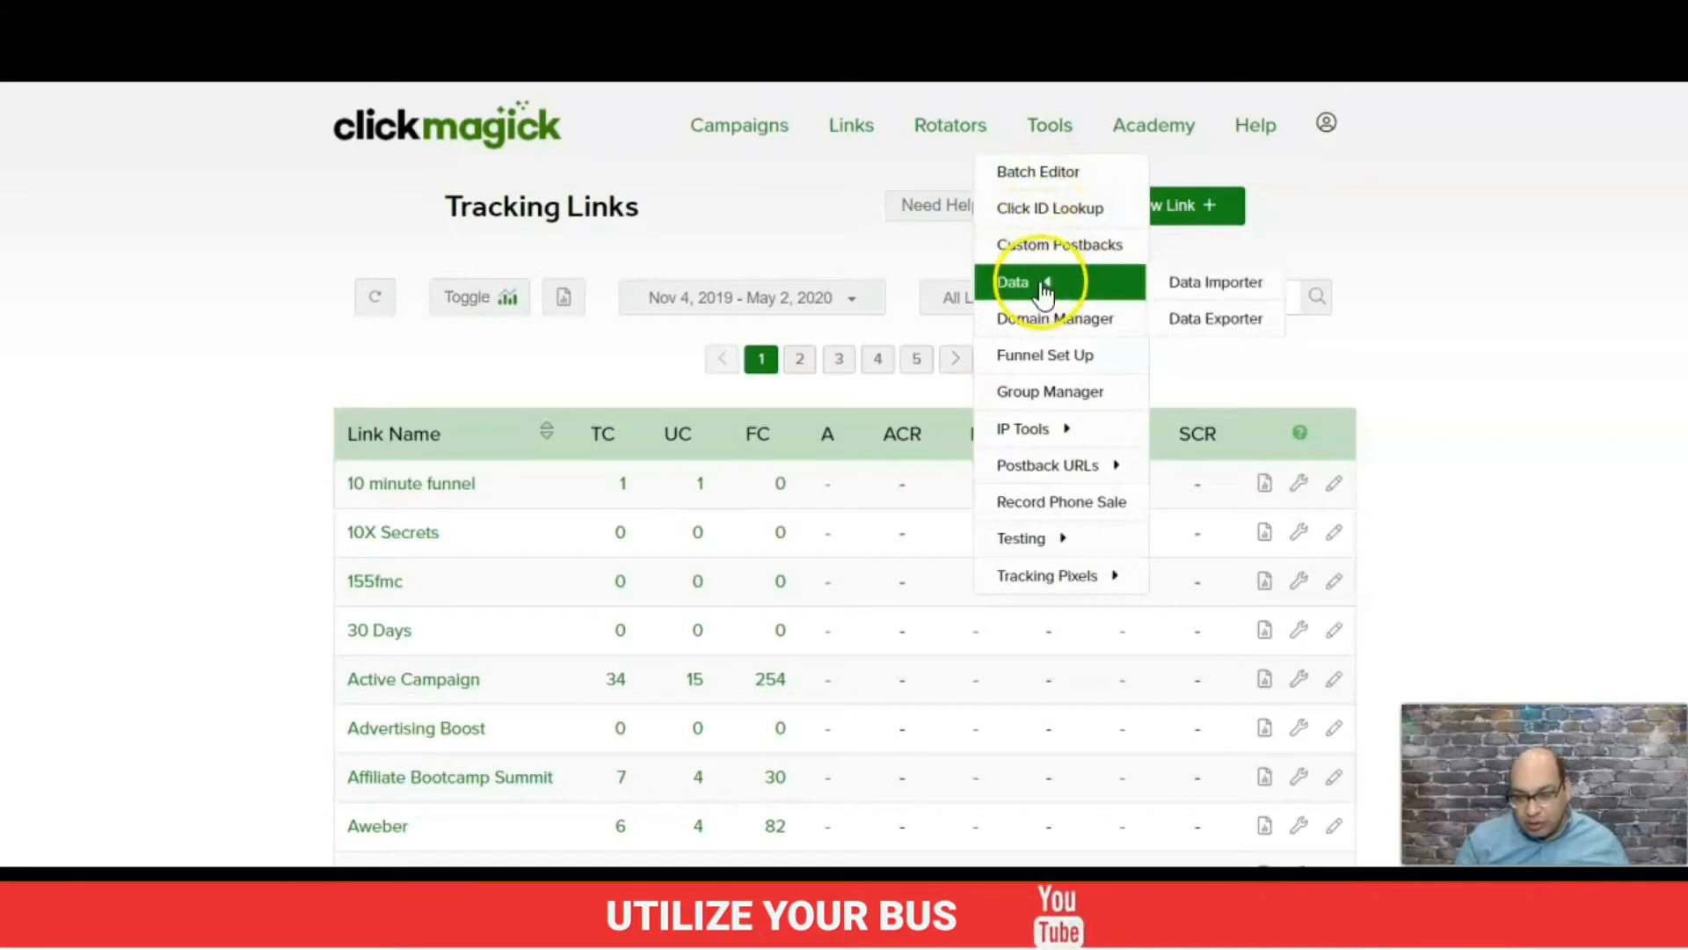
left_click(1037, 325)
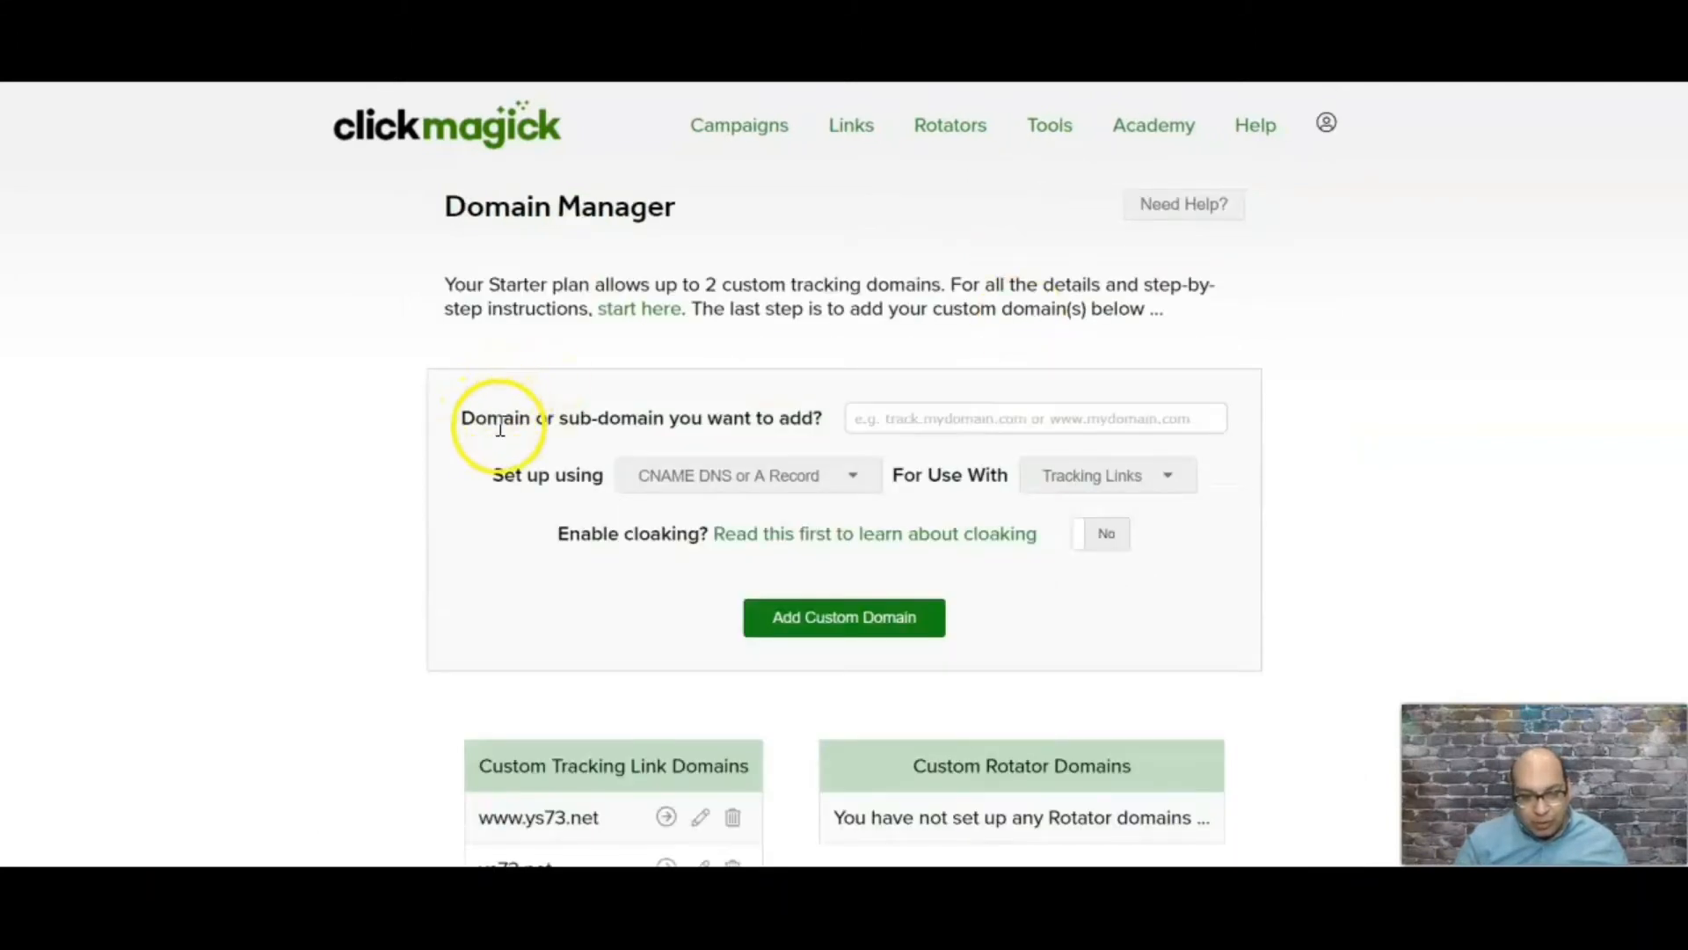
left_click(888, 425)
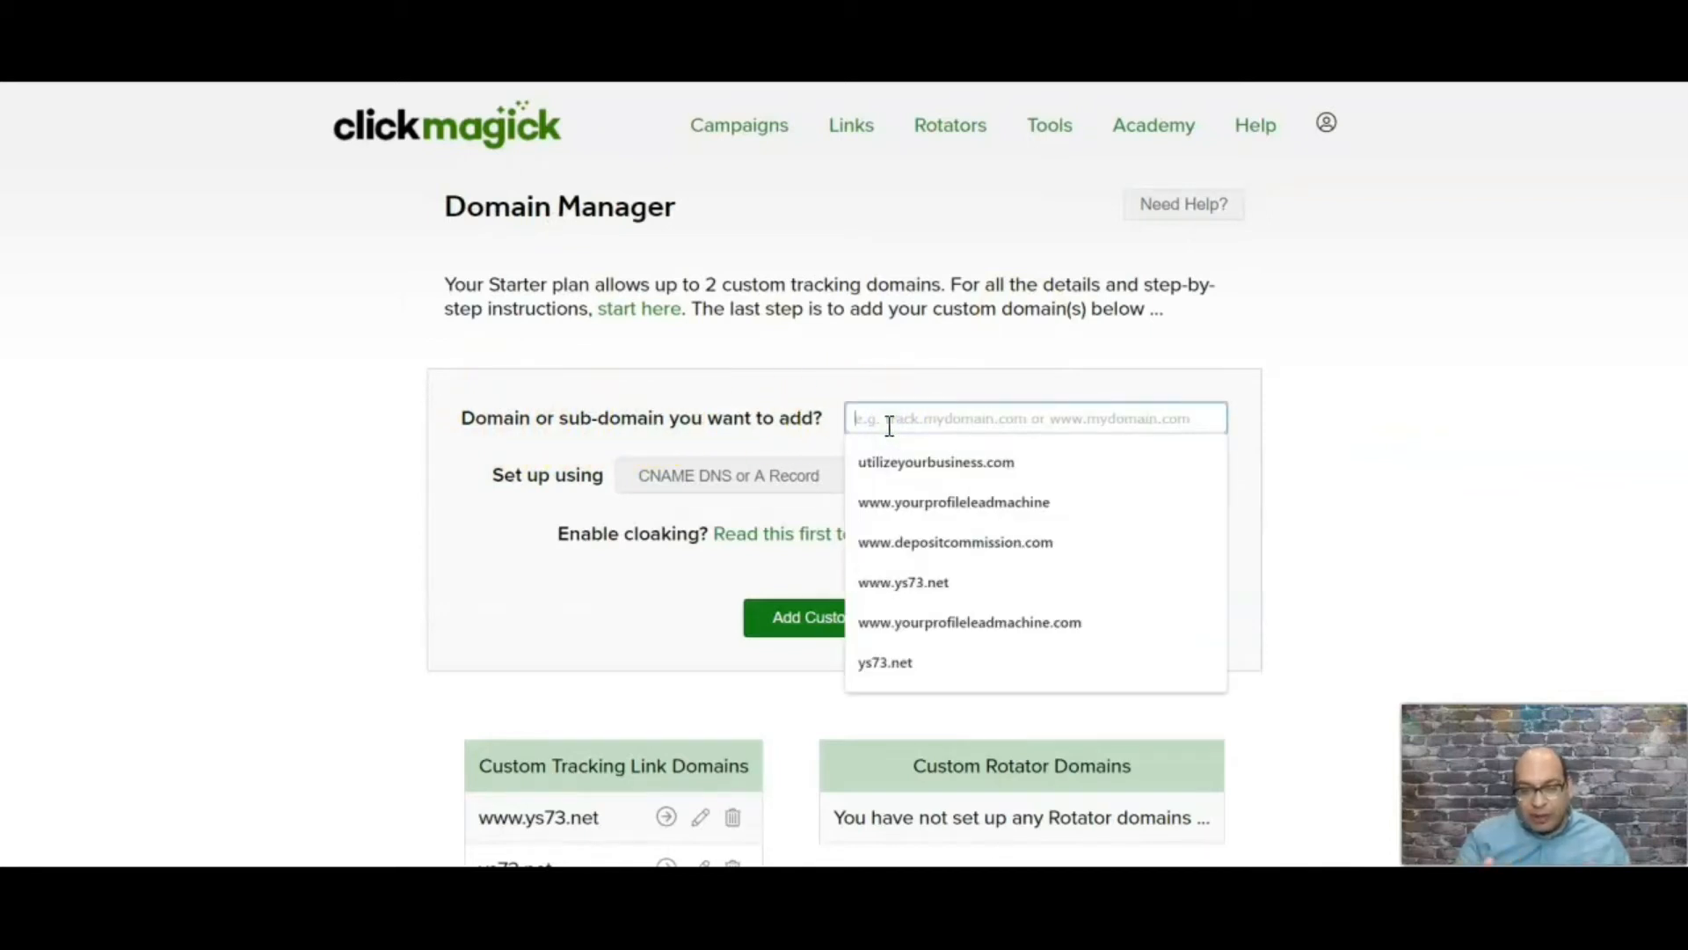
type("www")
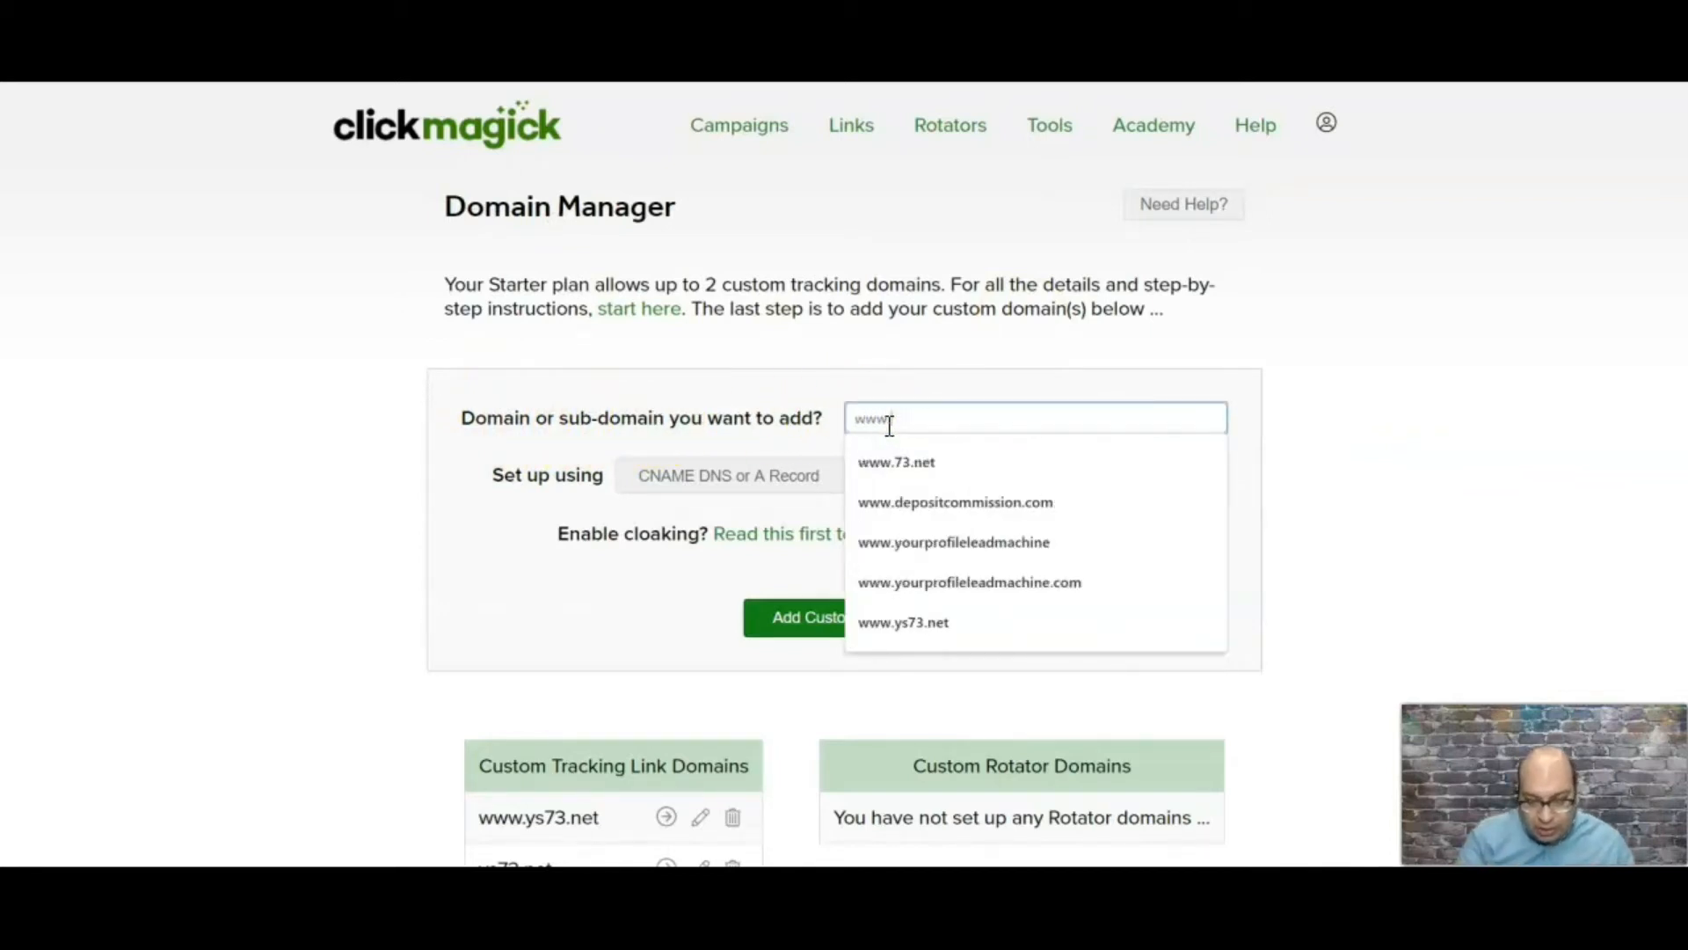
type(".yogeshsaini.co")
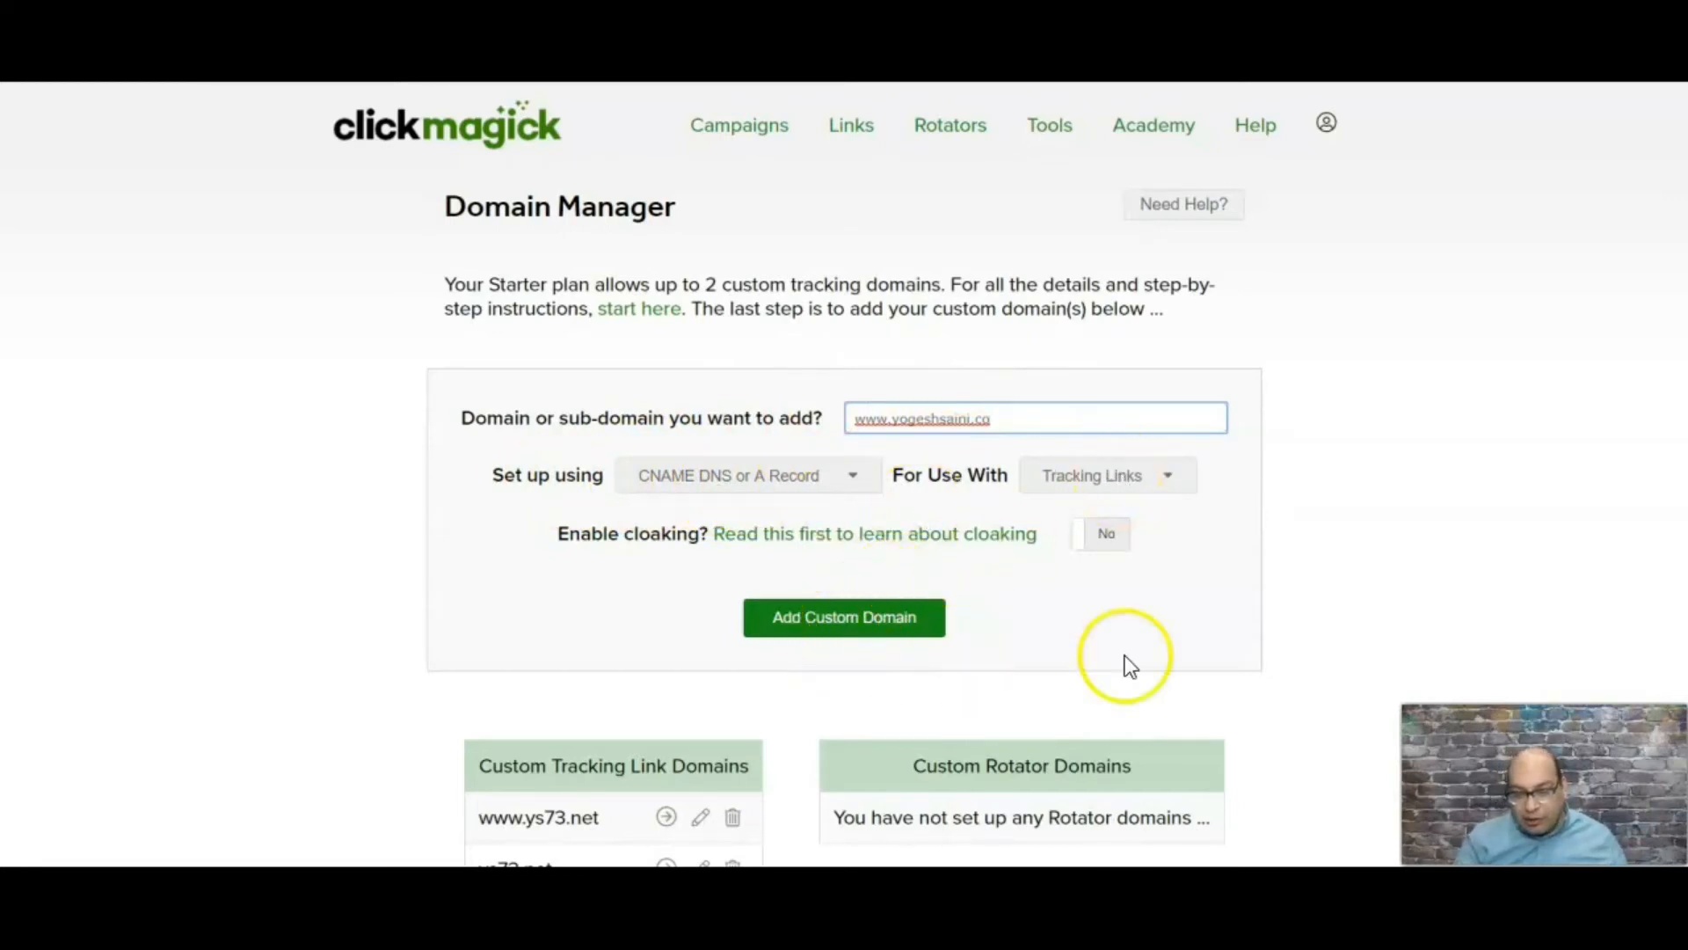
left_click(1552, 486)
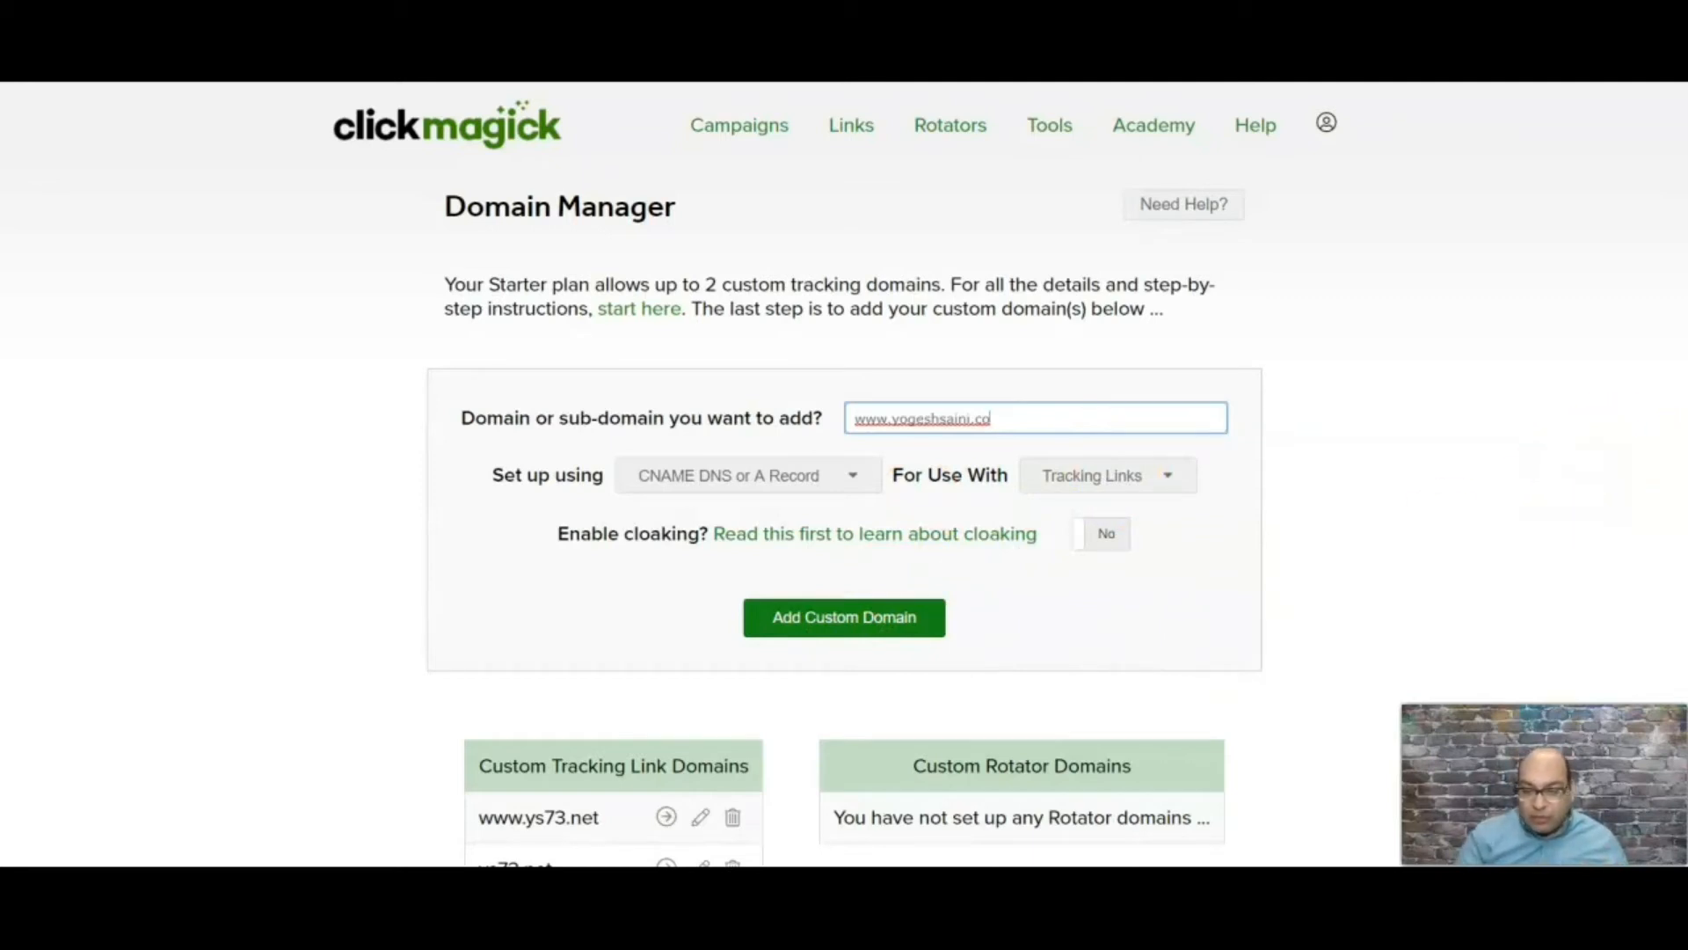
scroll(835, 475, "down", 1)
left_click(794, 662)
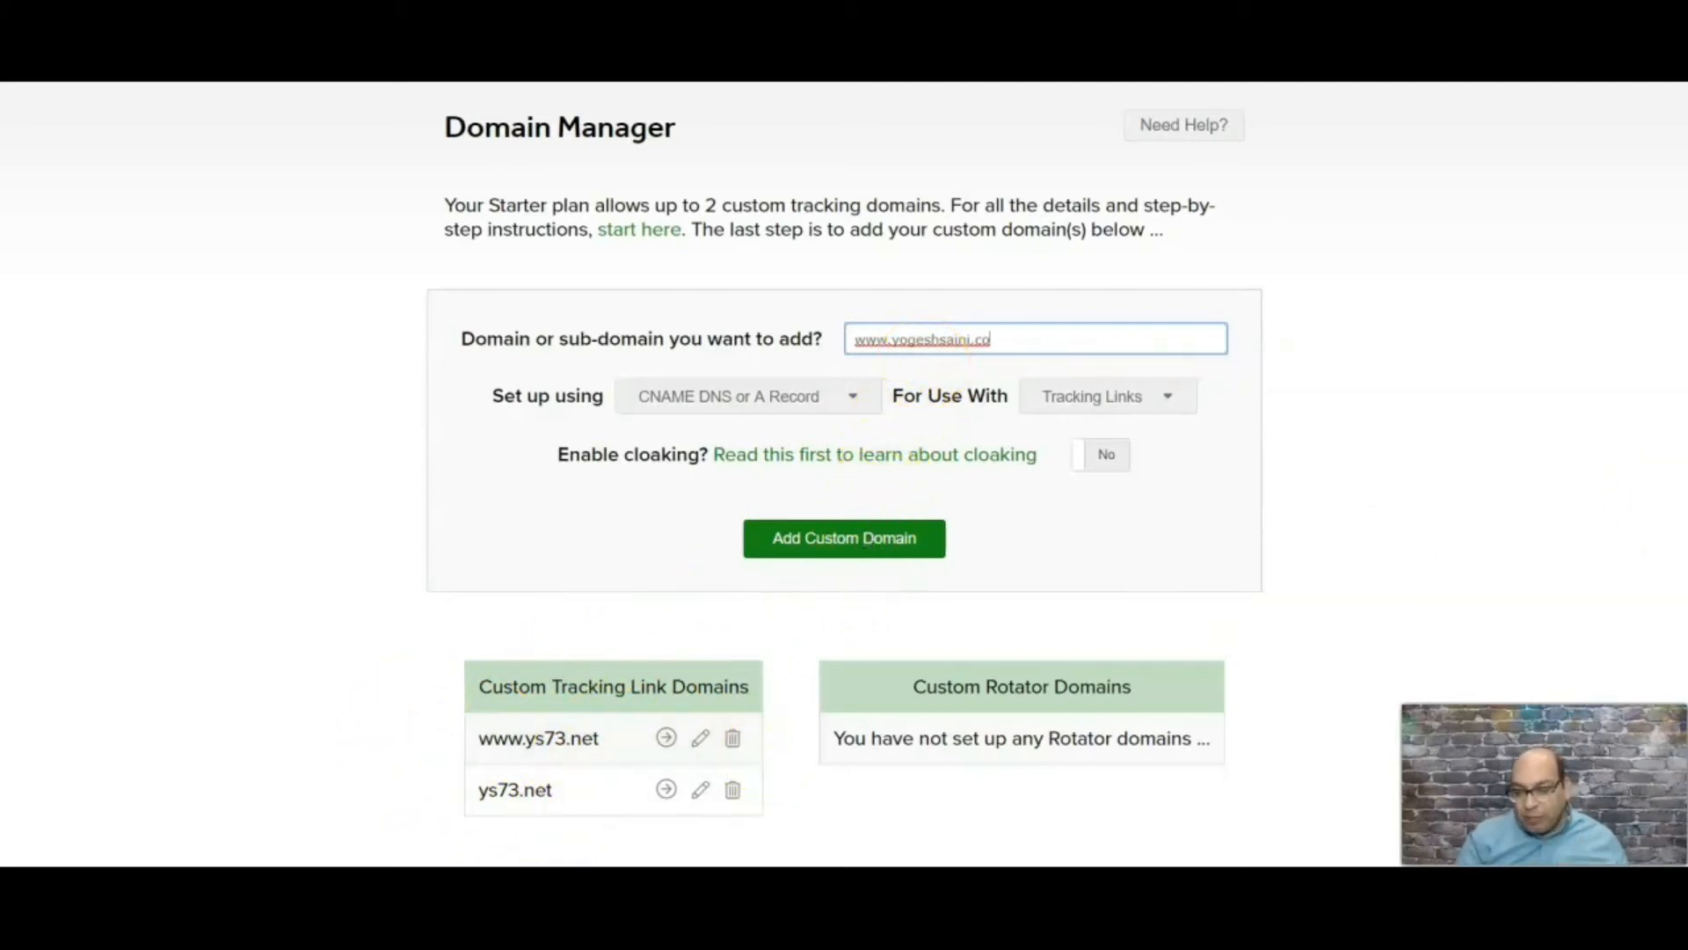
scroll(836, 466, "up", 1)
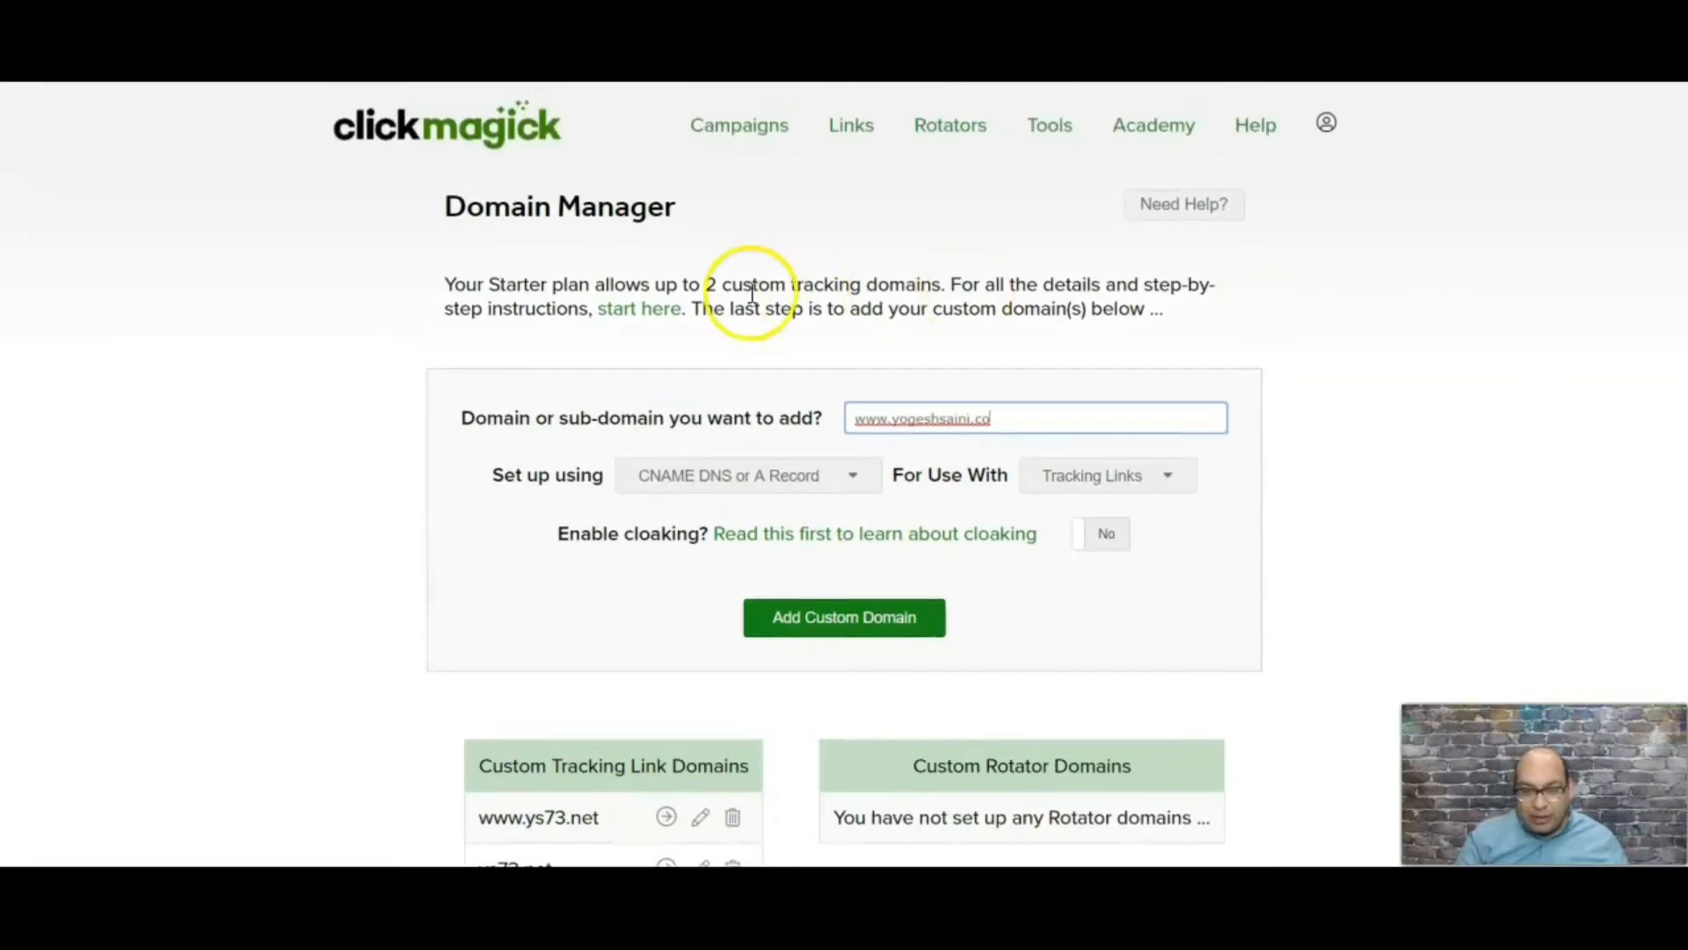
Step: Open the tracking links list in ClickMagick and clear its search filter
left_click(852, 130)
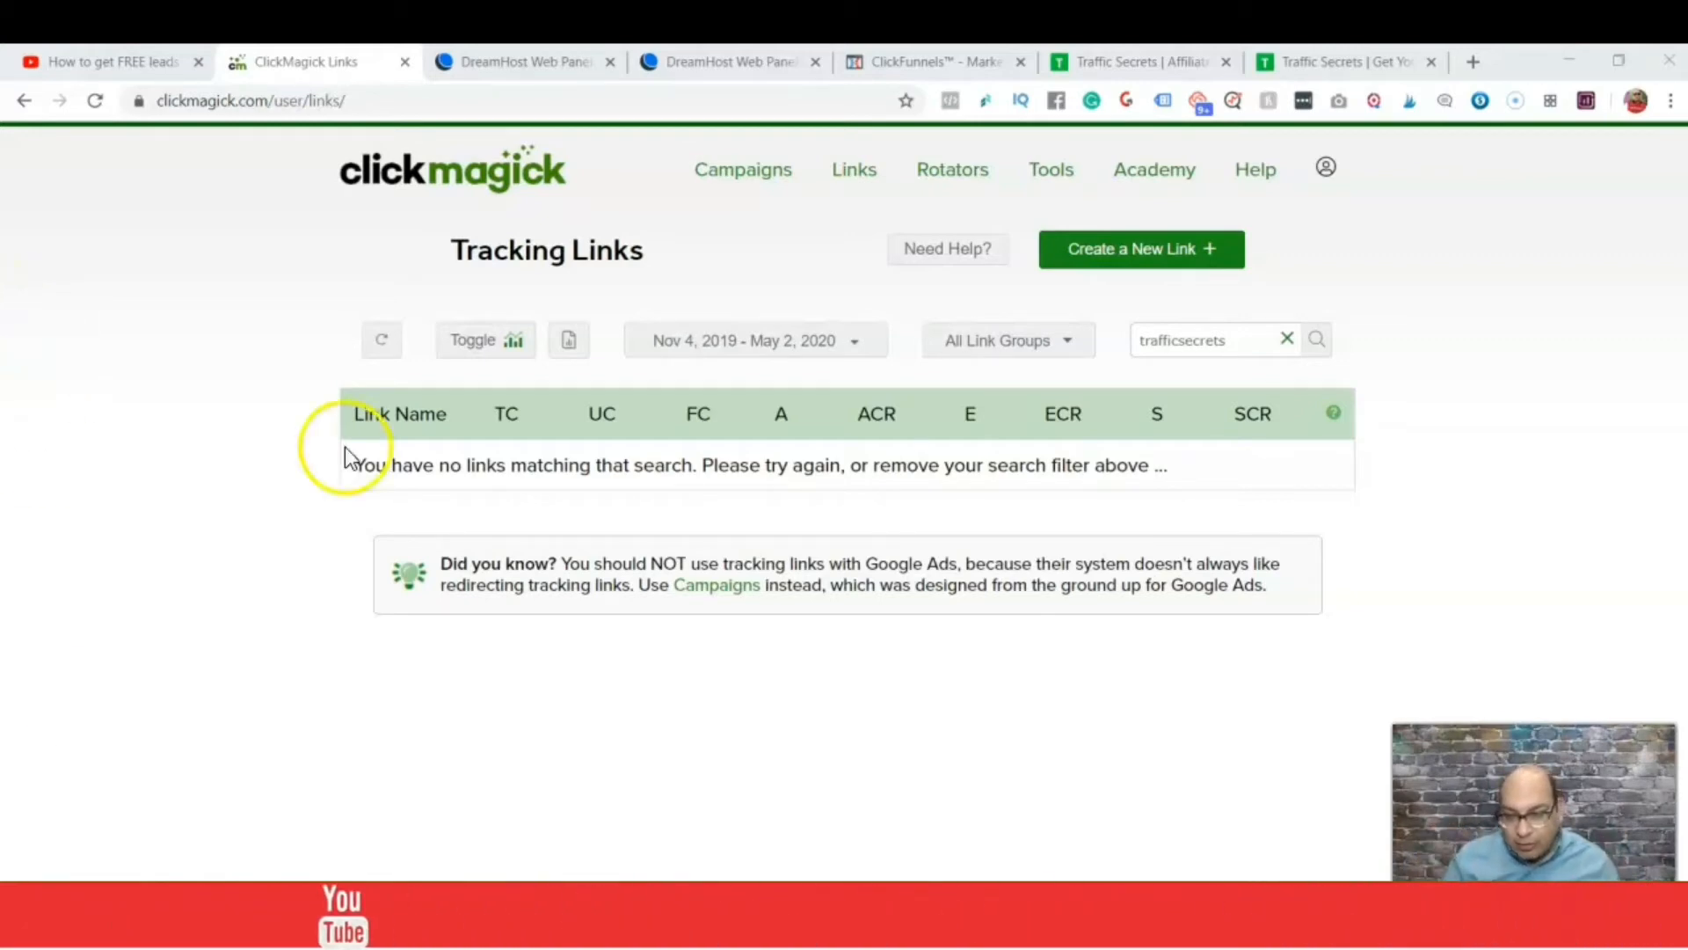
left_click(1231, 337)
key("ctrl+a")
key("BackSpace")
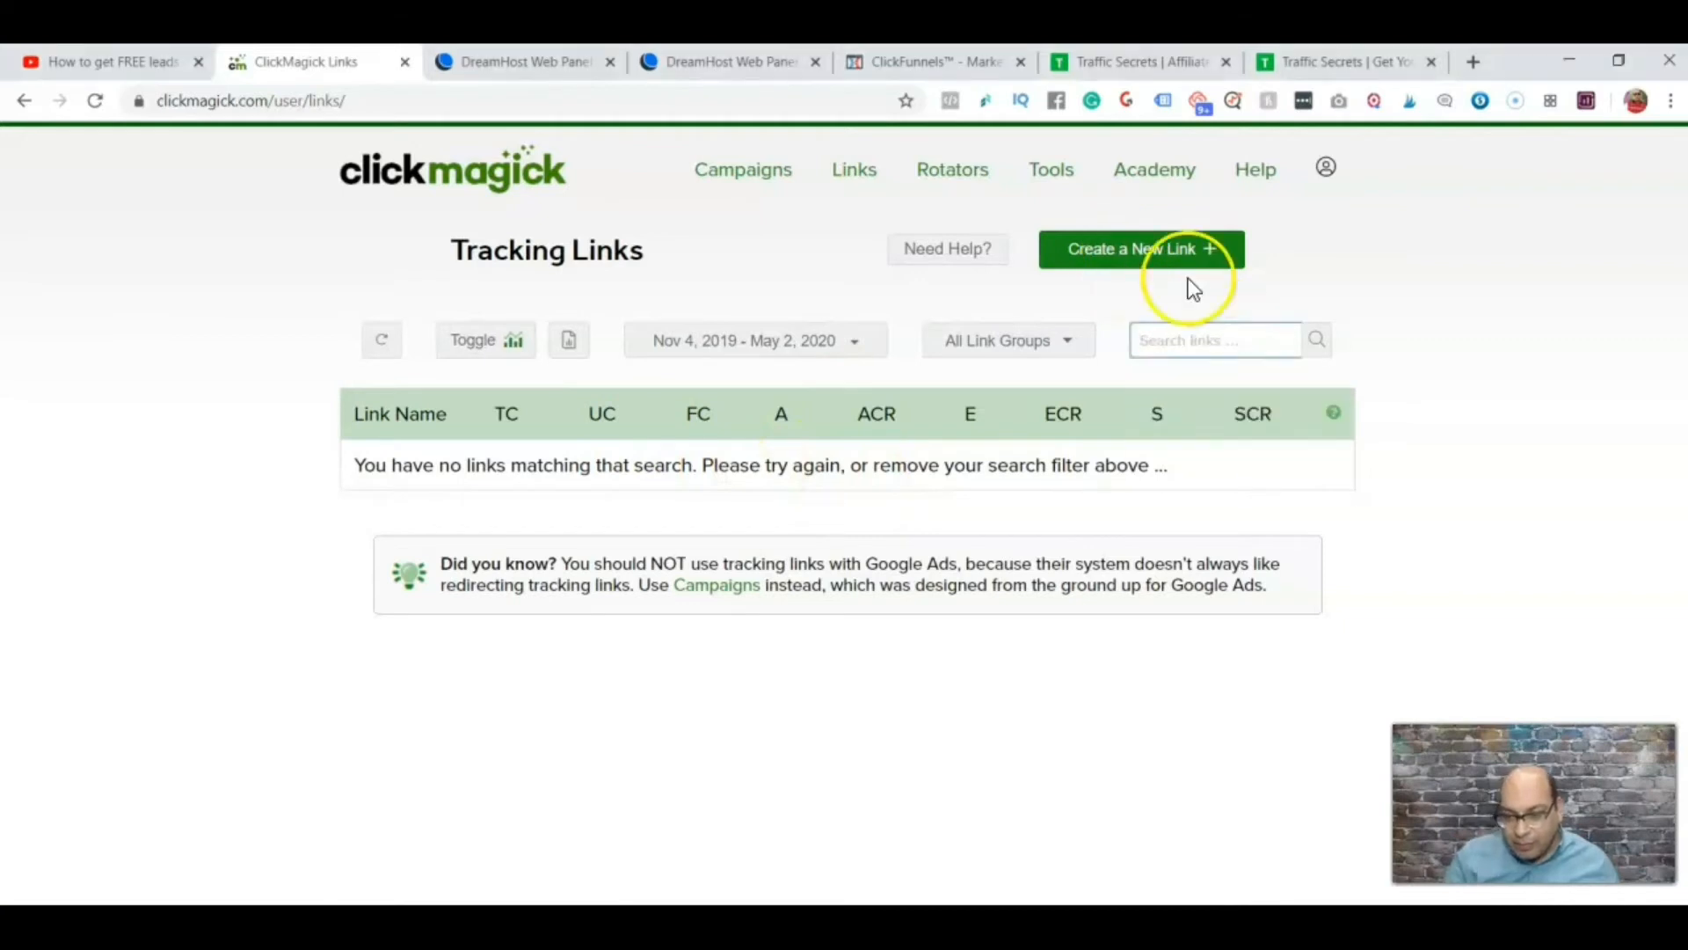
Step: Start a new tracking link and name it Traffic secrets
left_click(1153, 257)
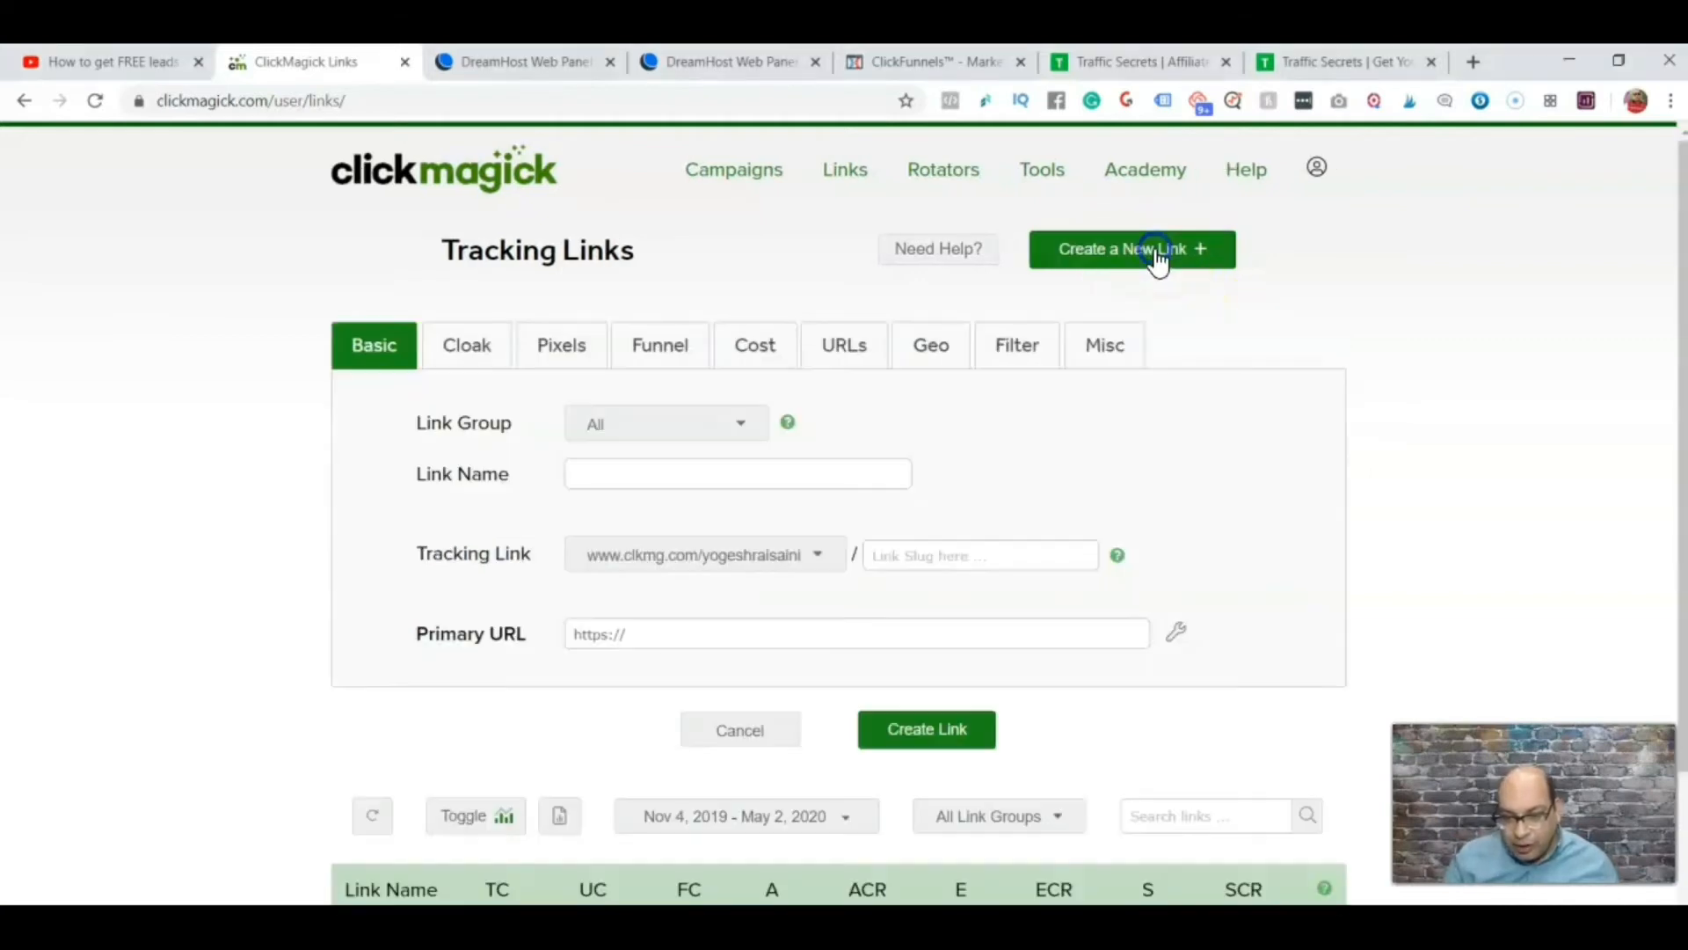
left_click(651, 473)
type("tra")
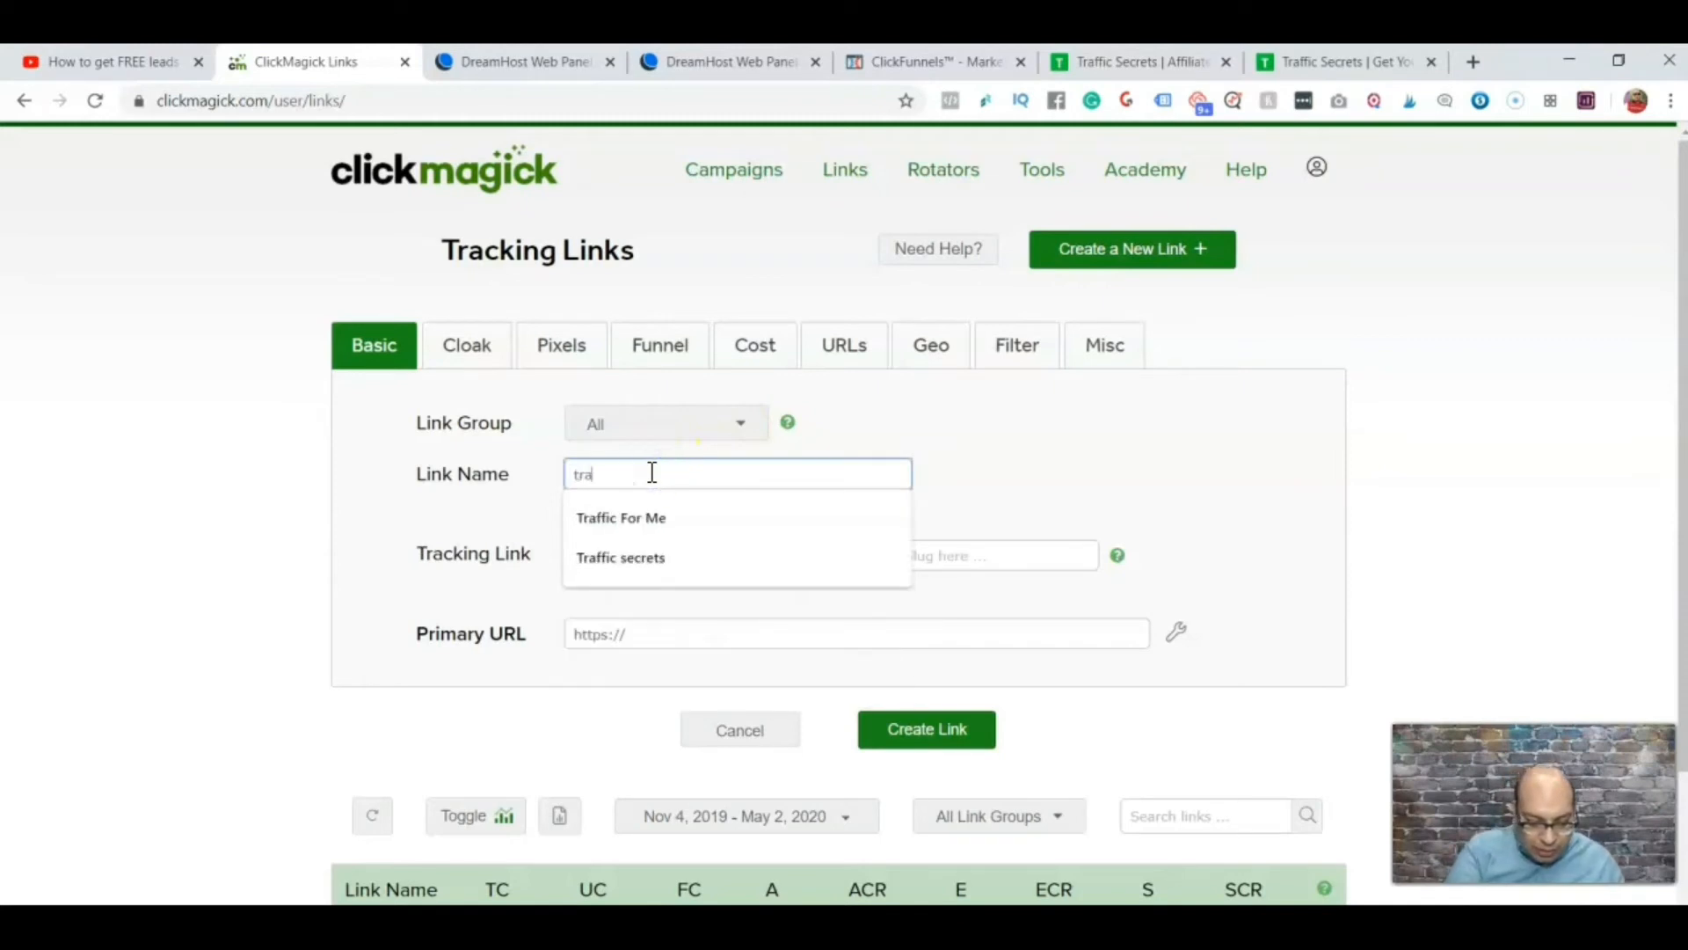
type("ffic ")
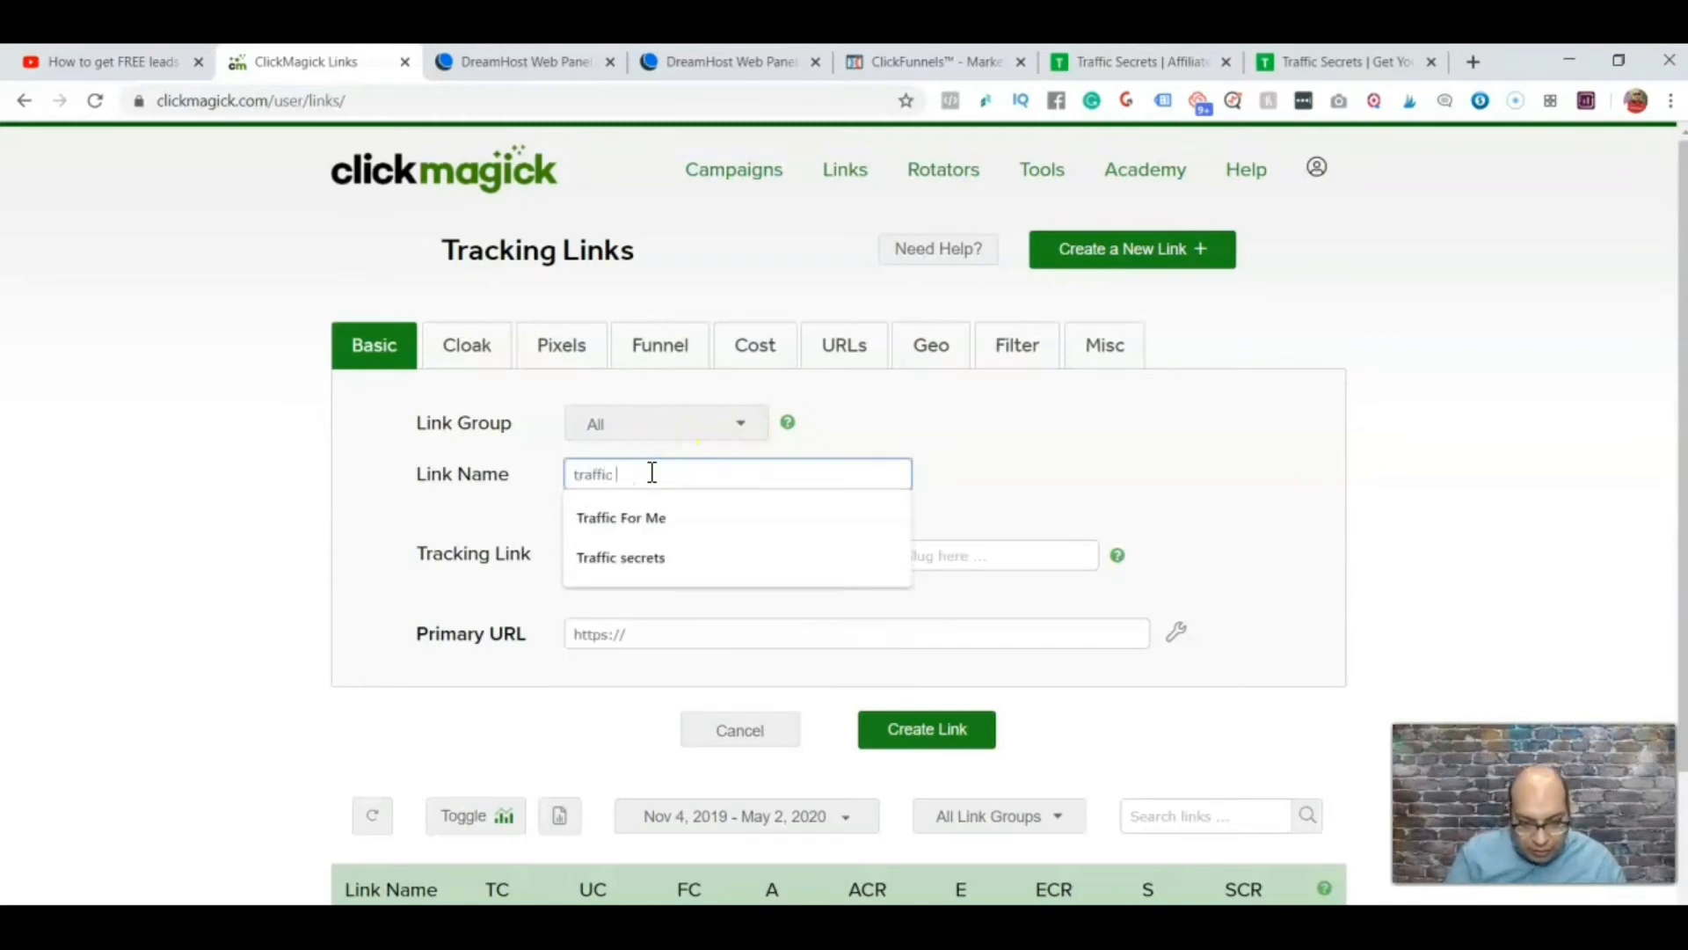
type("secrets")
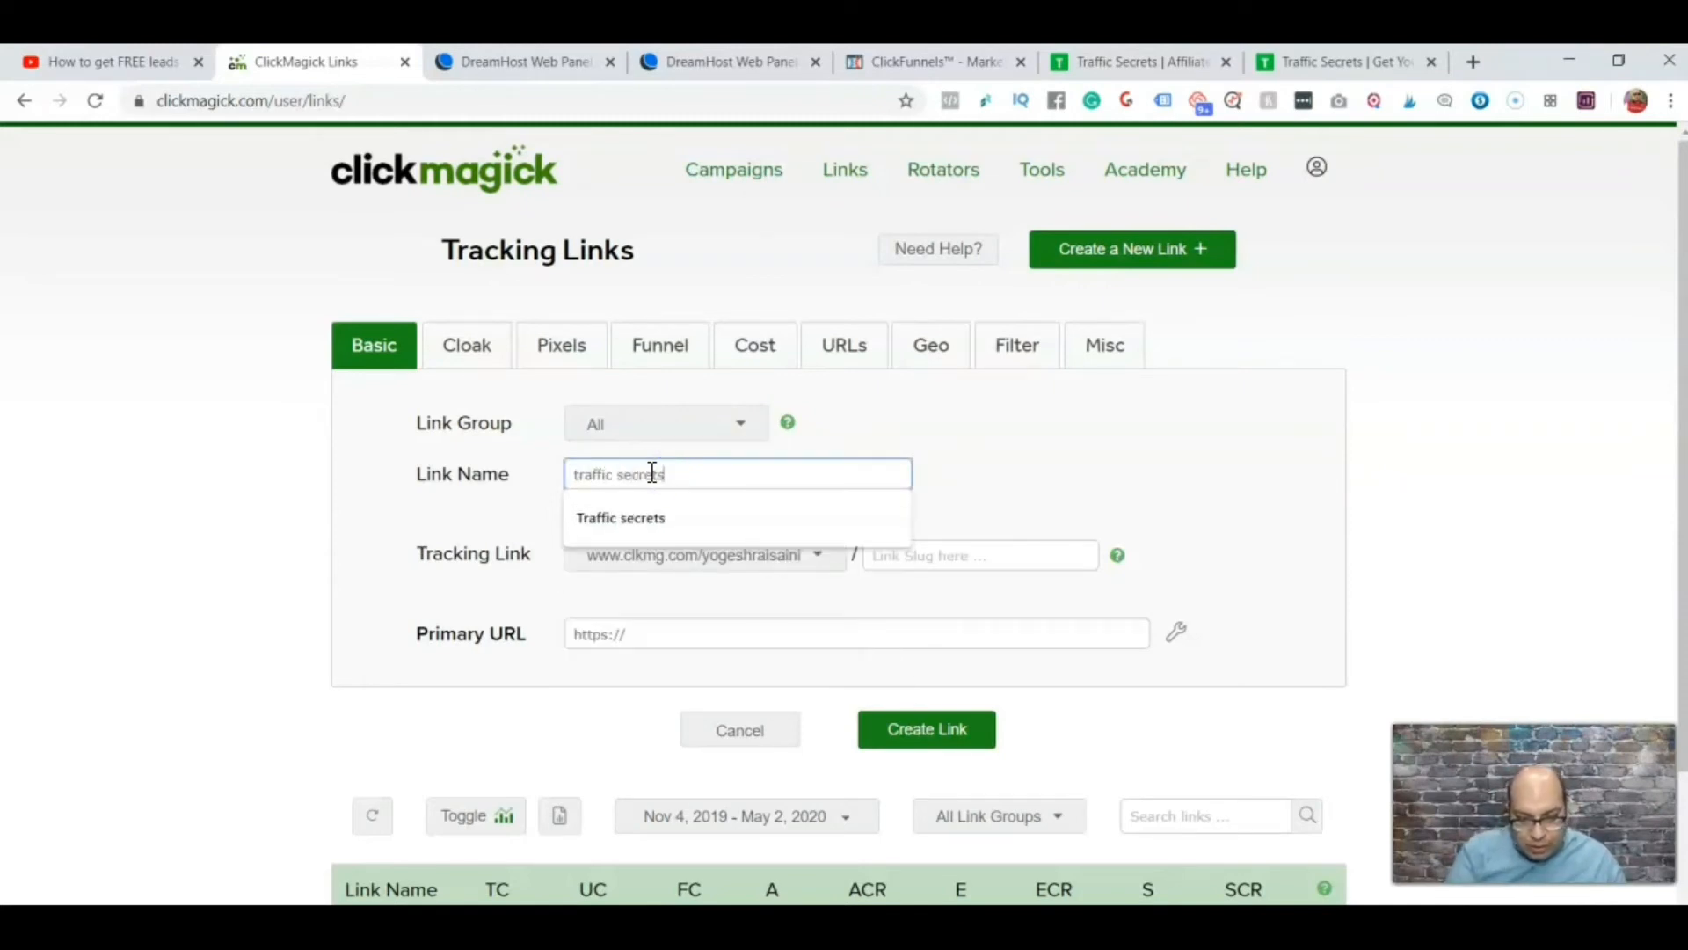
left_click(740, 515)
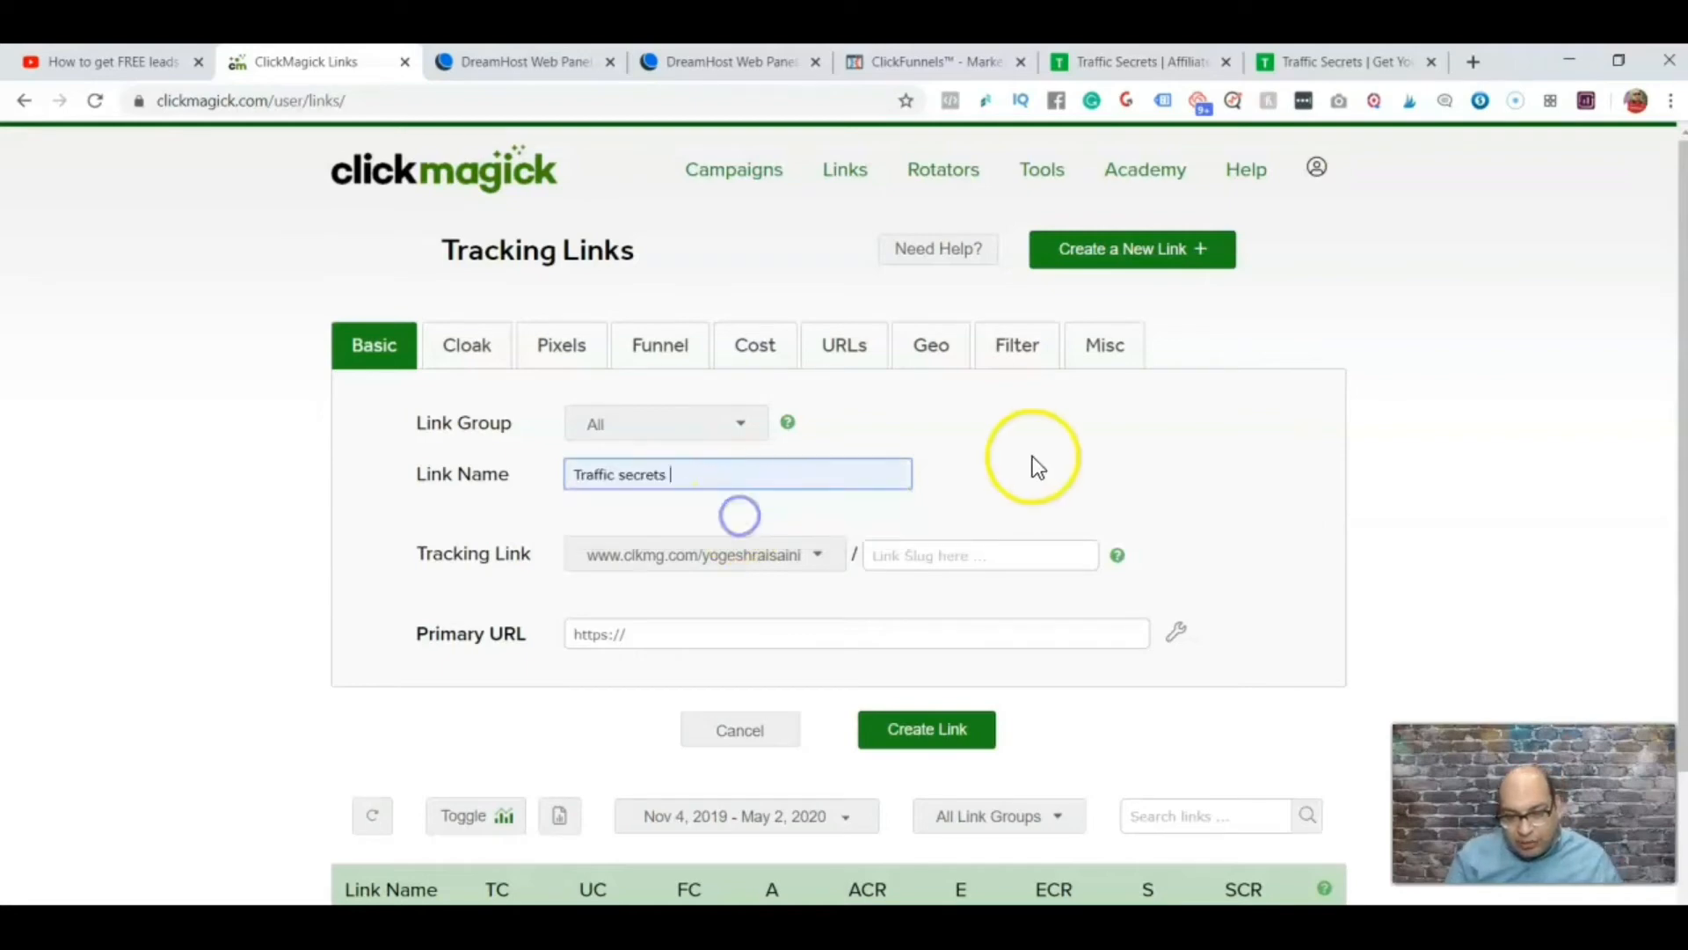
Step: Set the new link's tracking domain to ys73.net and its slug to trafficsecrets
left_click(823, 556)
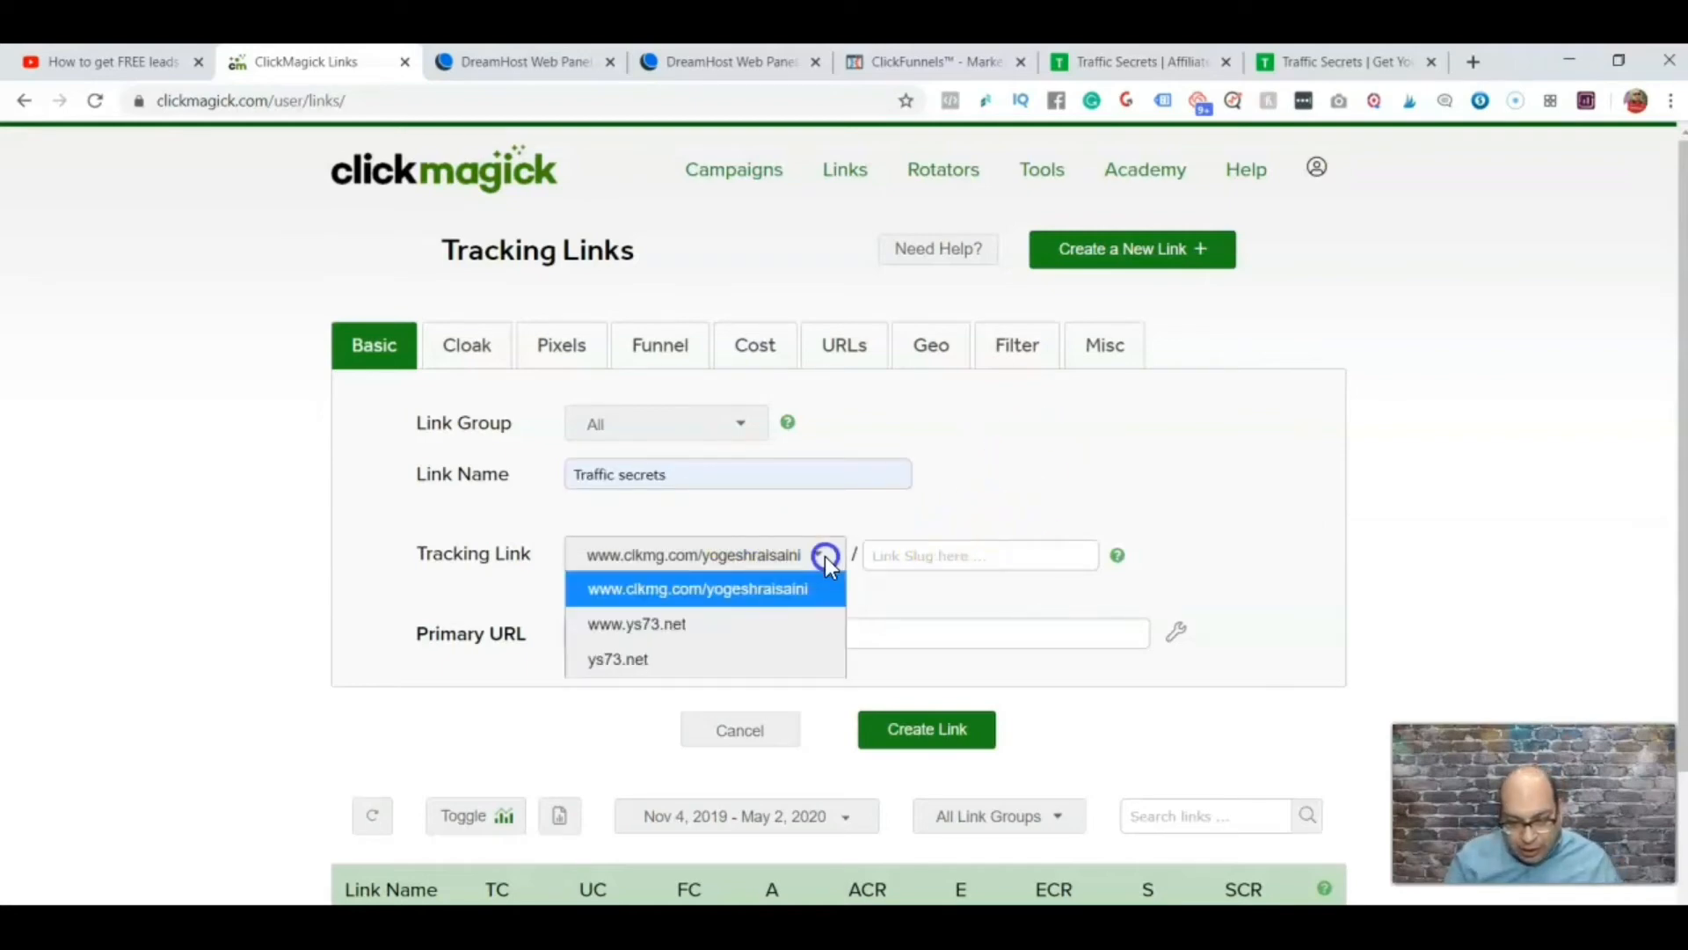
left_click(663, 661)
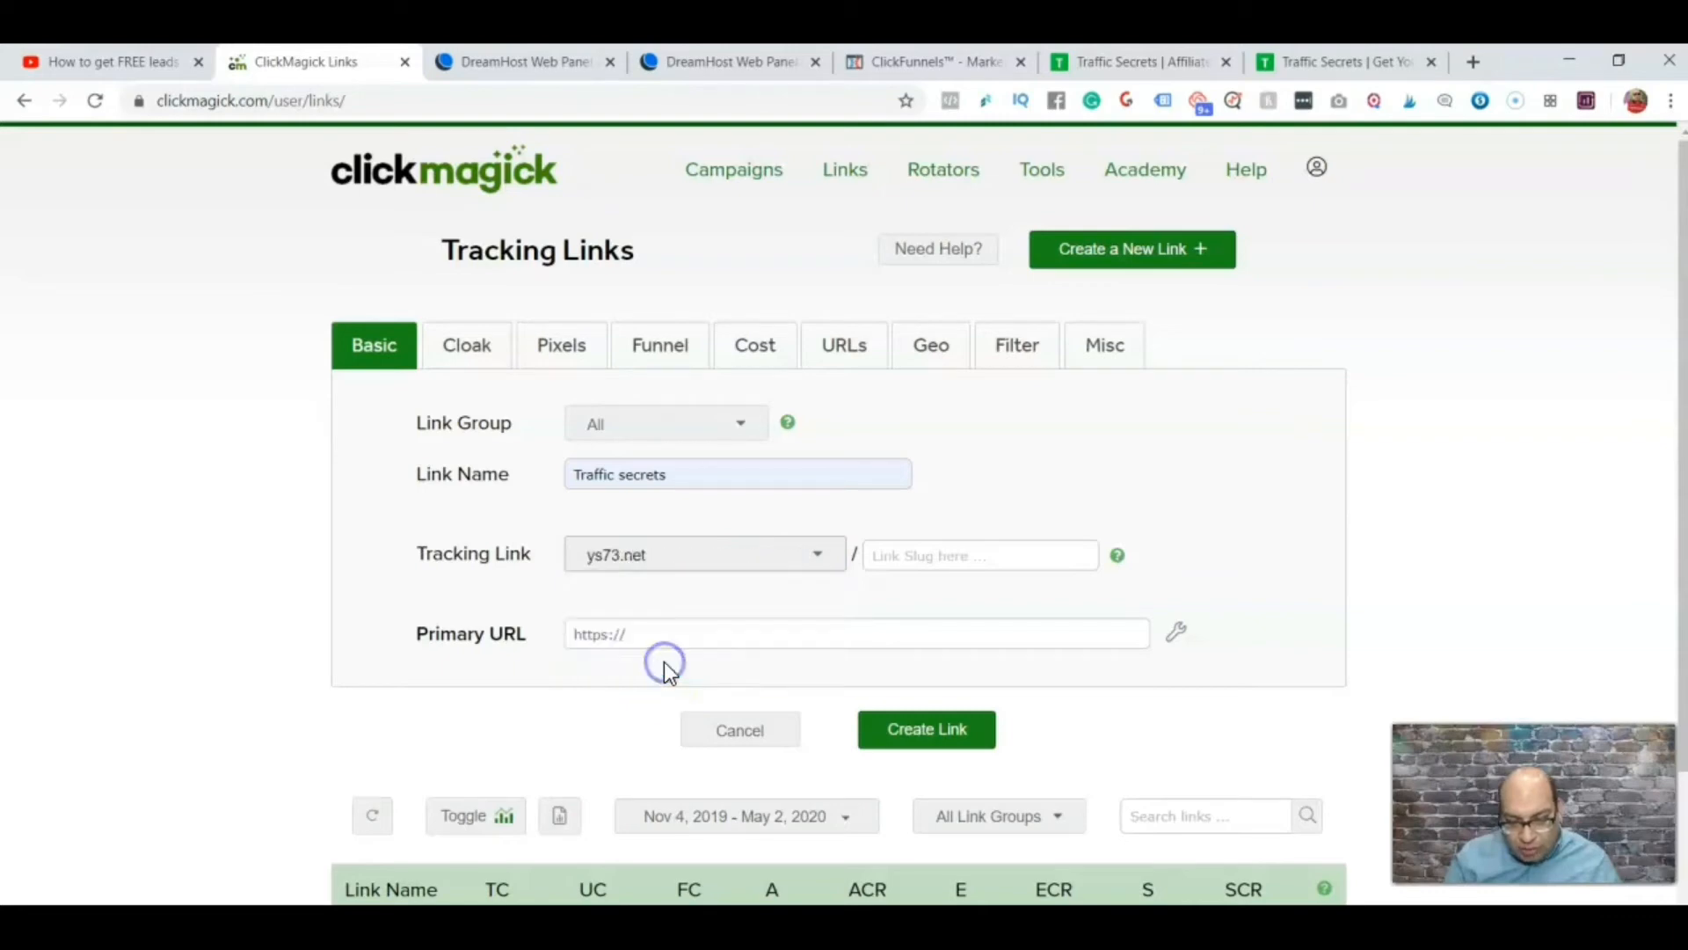
left_click(923, 556)
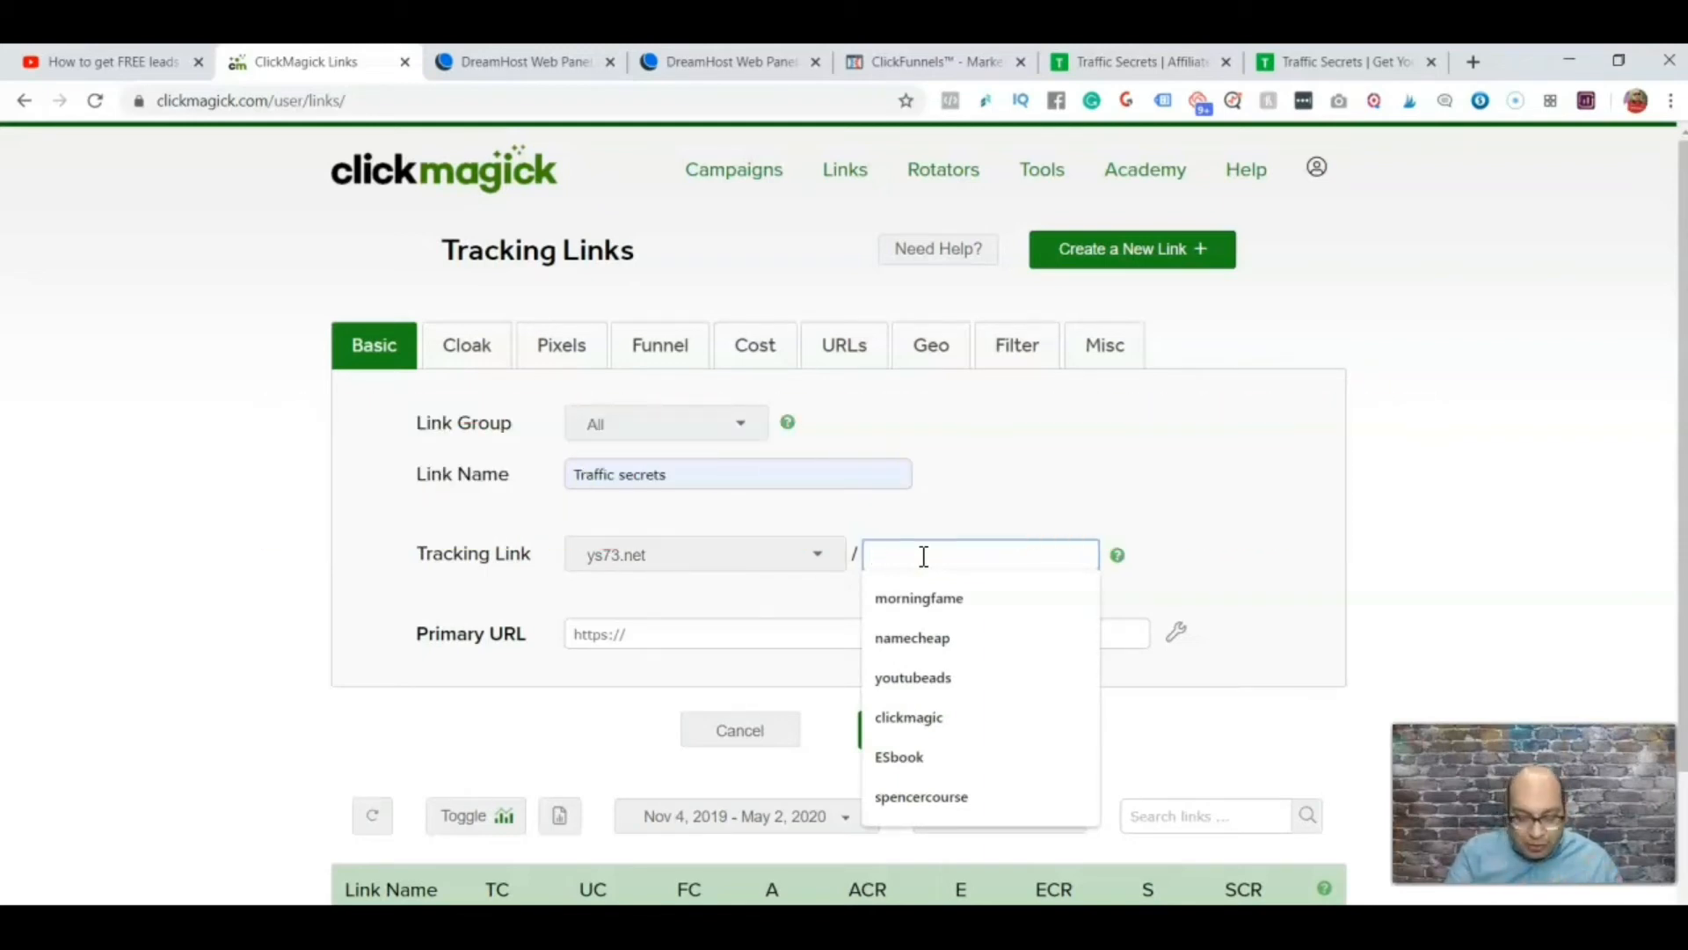
type("trafficsecr")
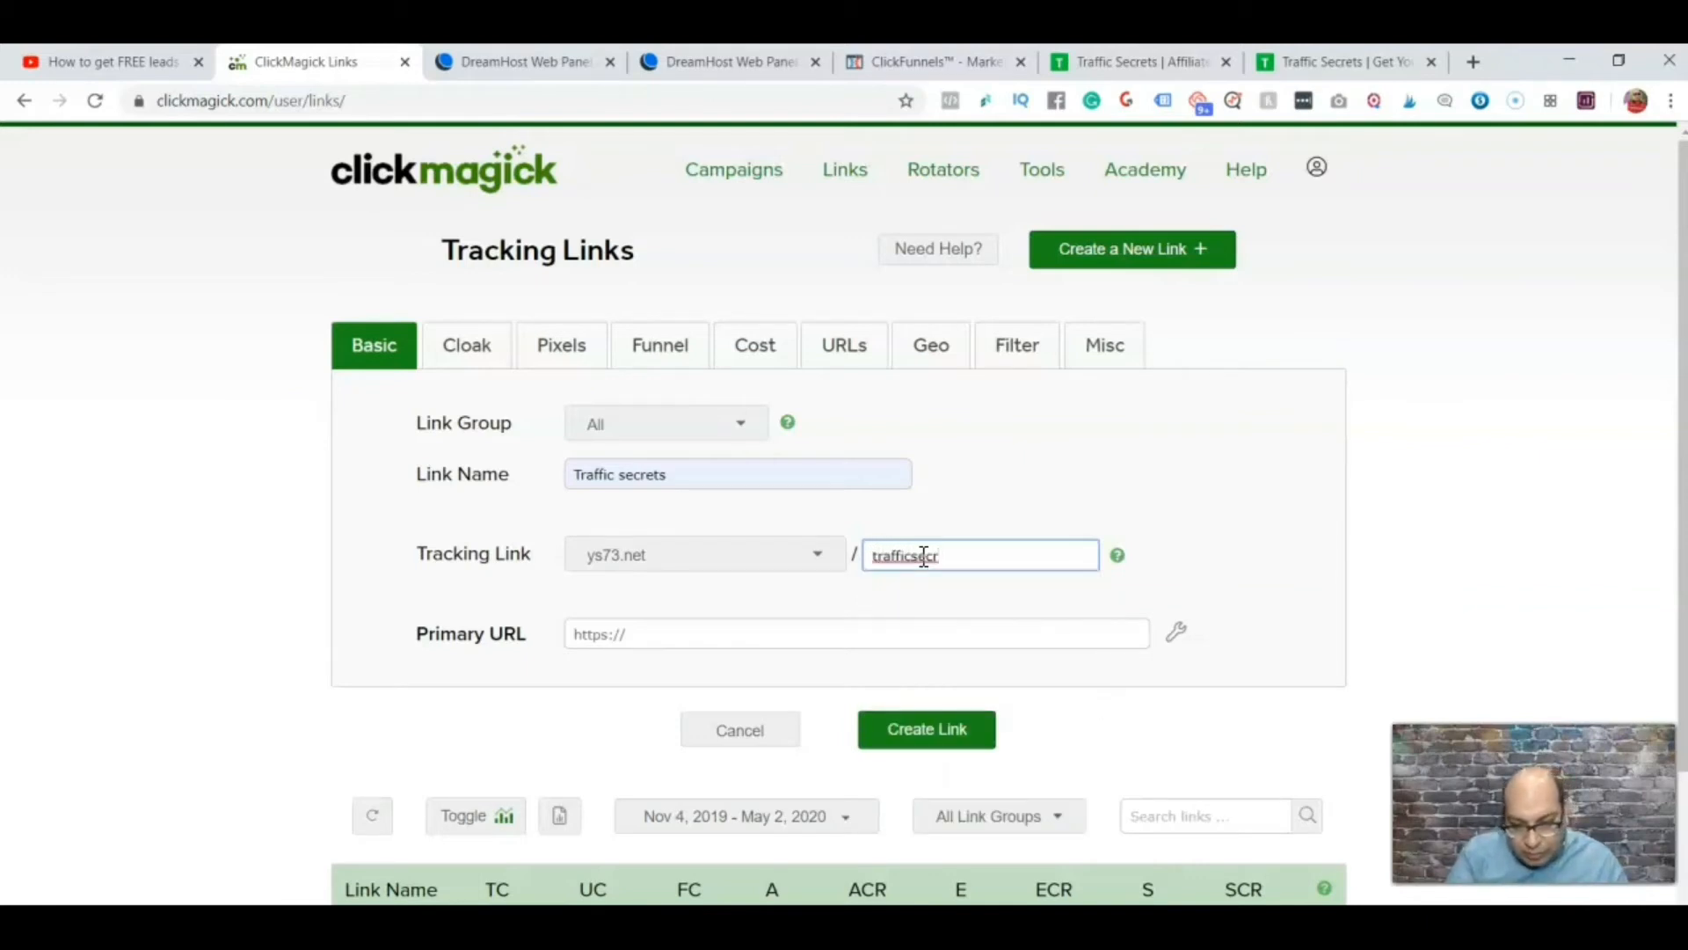
key("BackSpace")
key("BackSpace")
type("d")
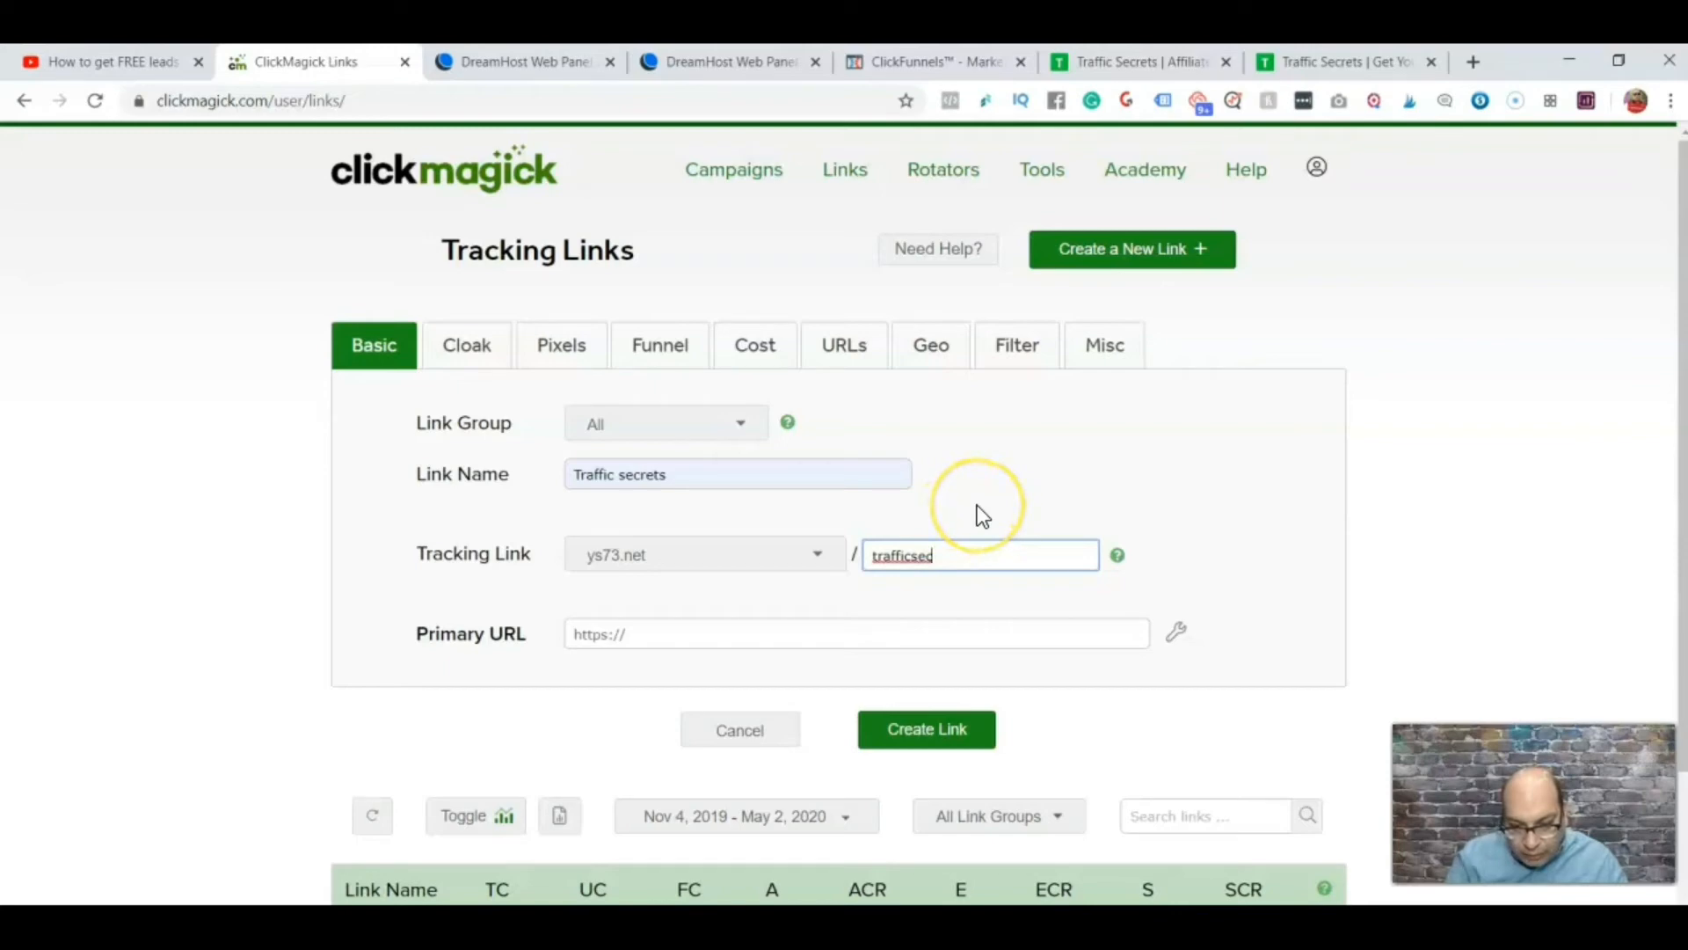
key("BackSpace")
type("crets")
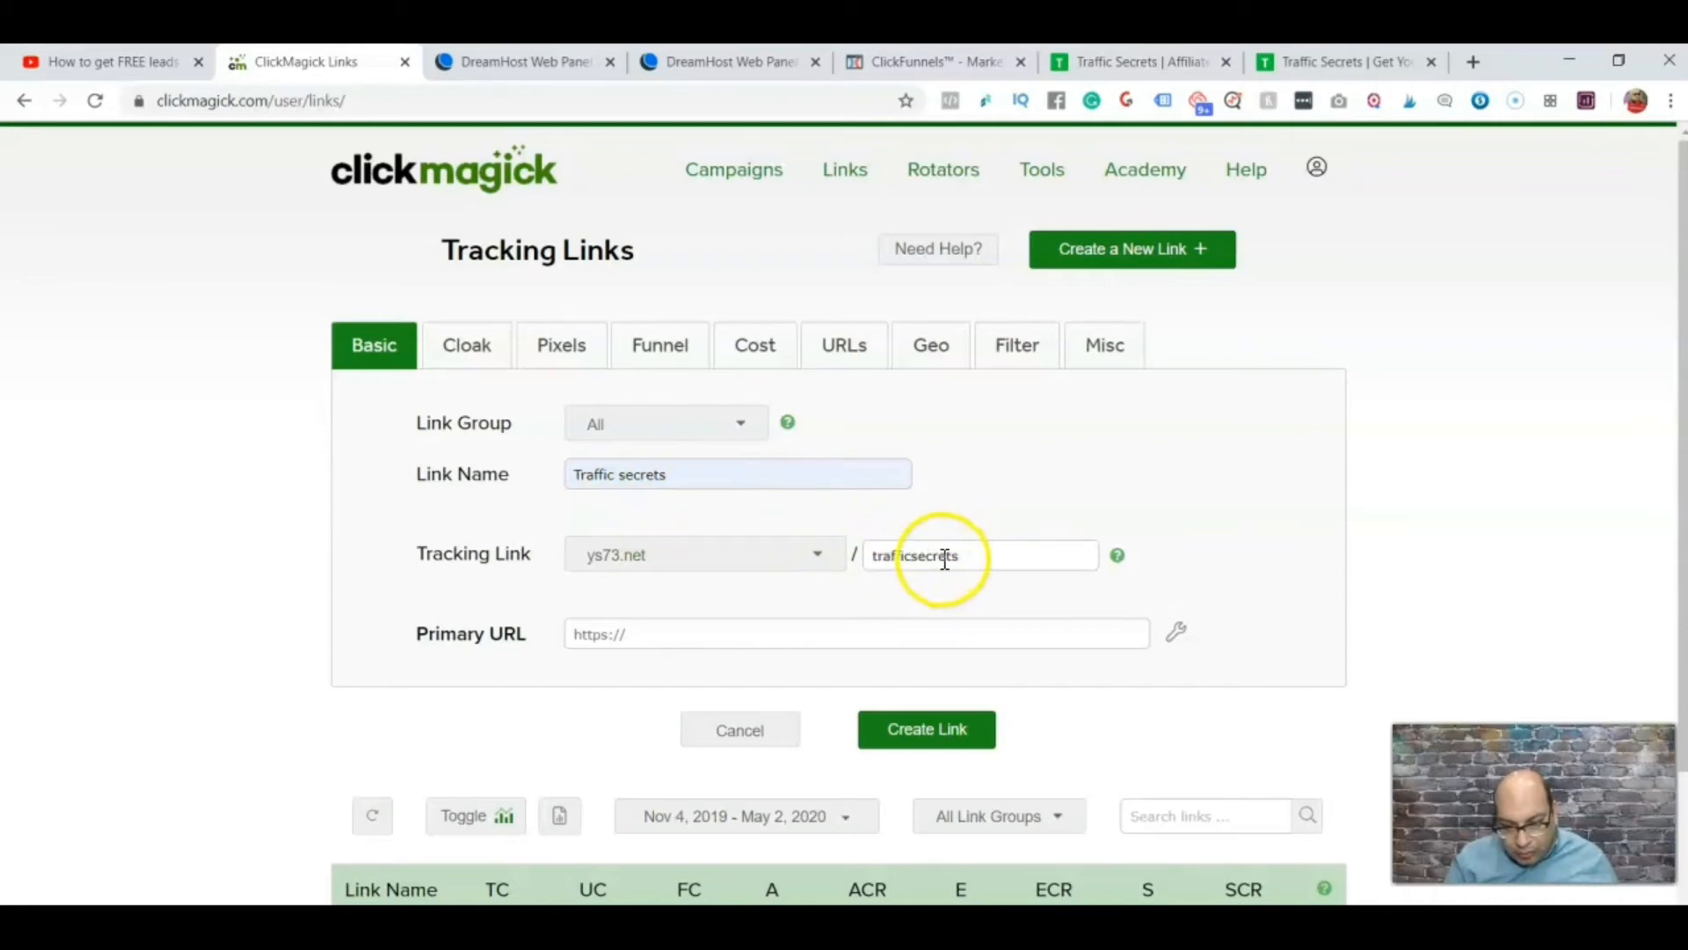
Step: Copy the default link from the Traffic Secrets affiliate page, enter it as the new link's primary URL, and create the link
left_click(1376, 69)
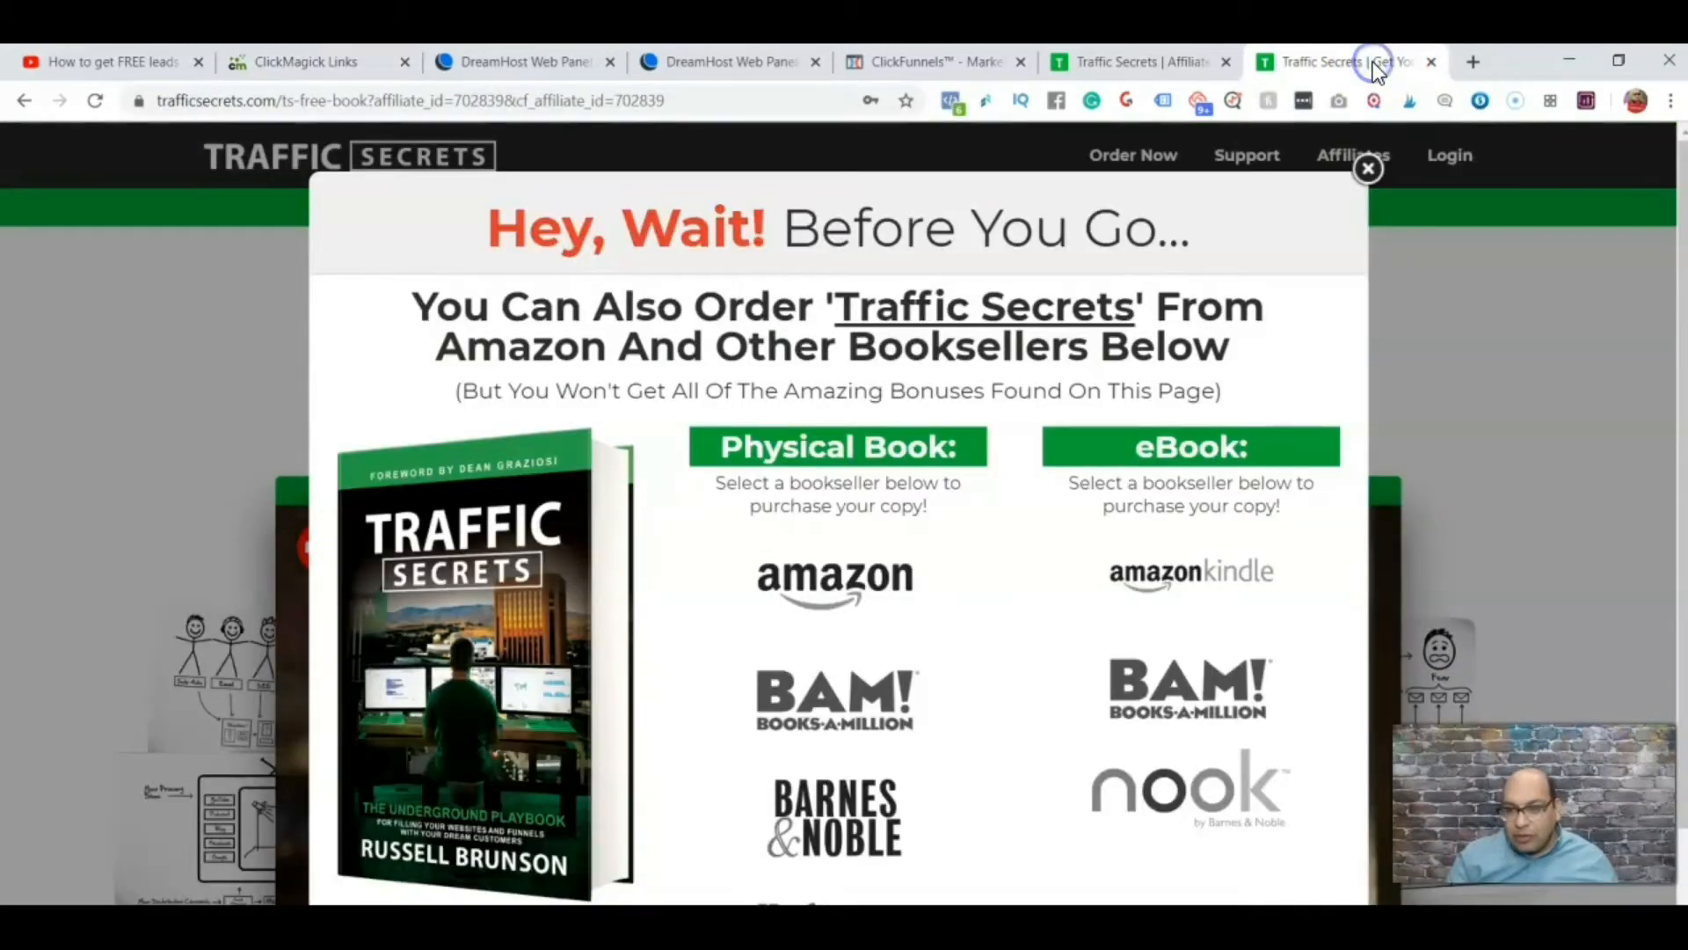
left_click(1368, 168)
left_click(1135, 61)
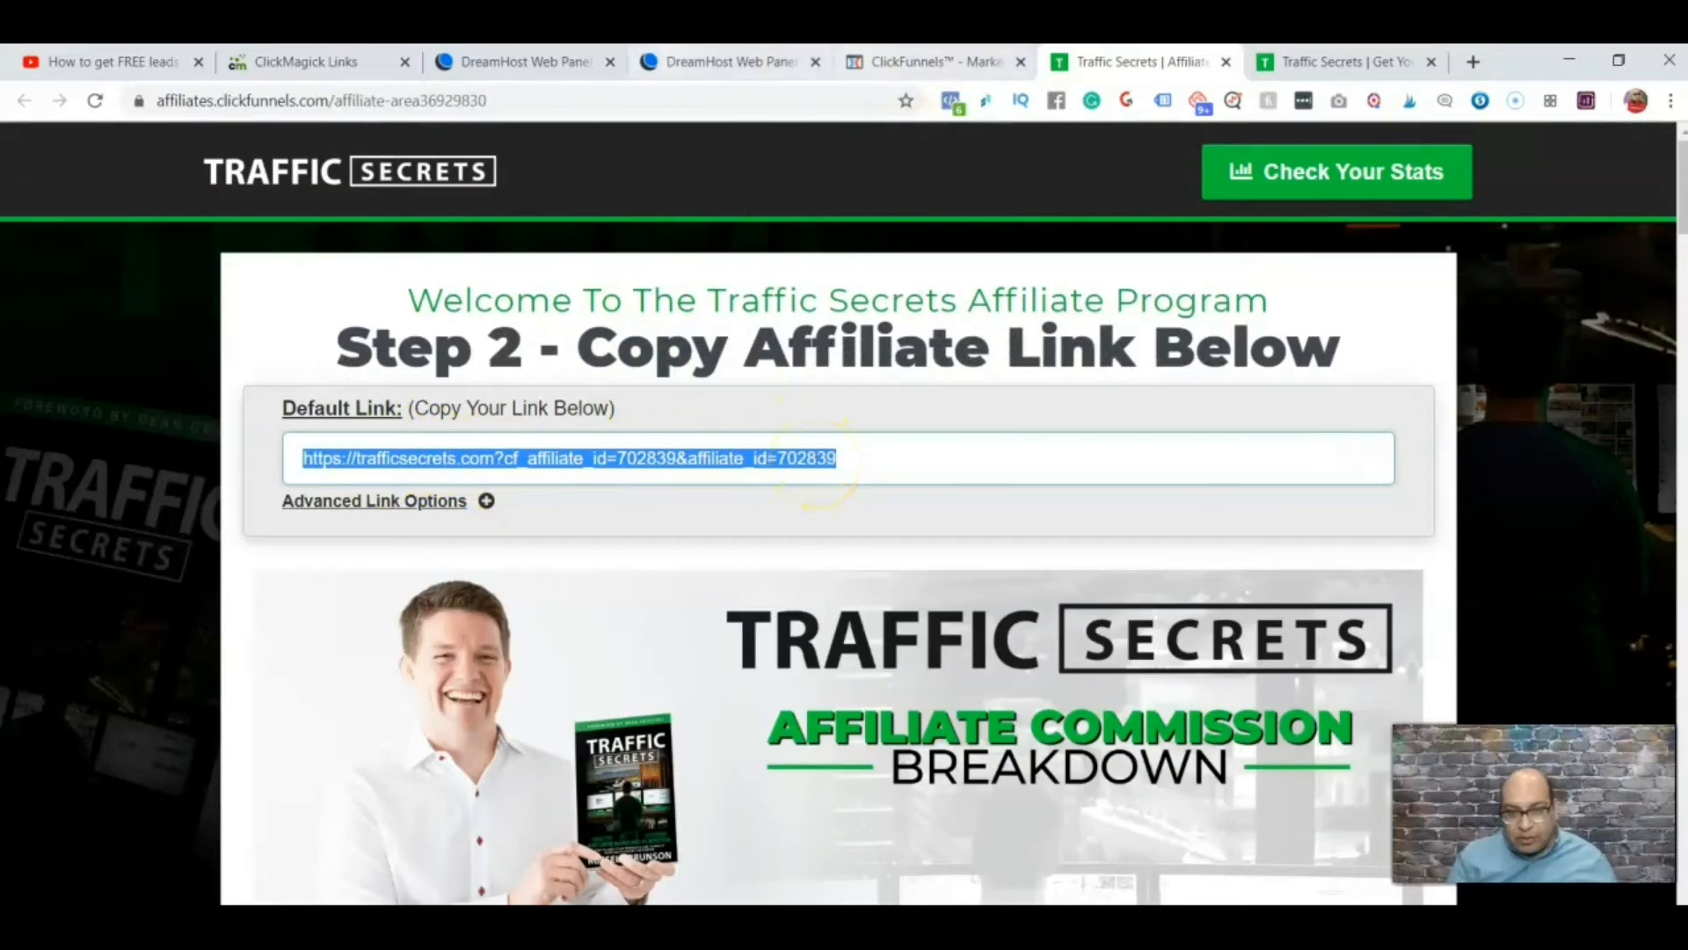
left_click(332, 61)
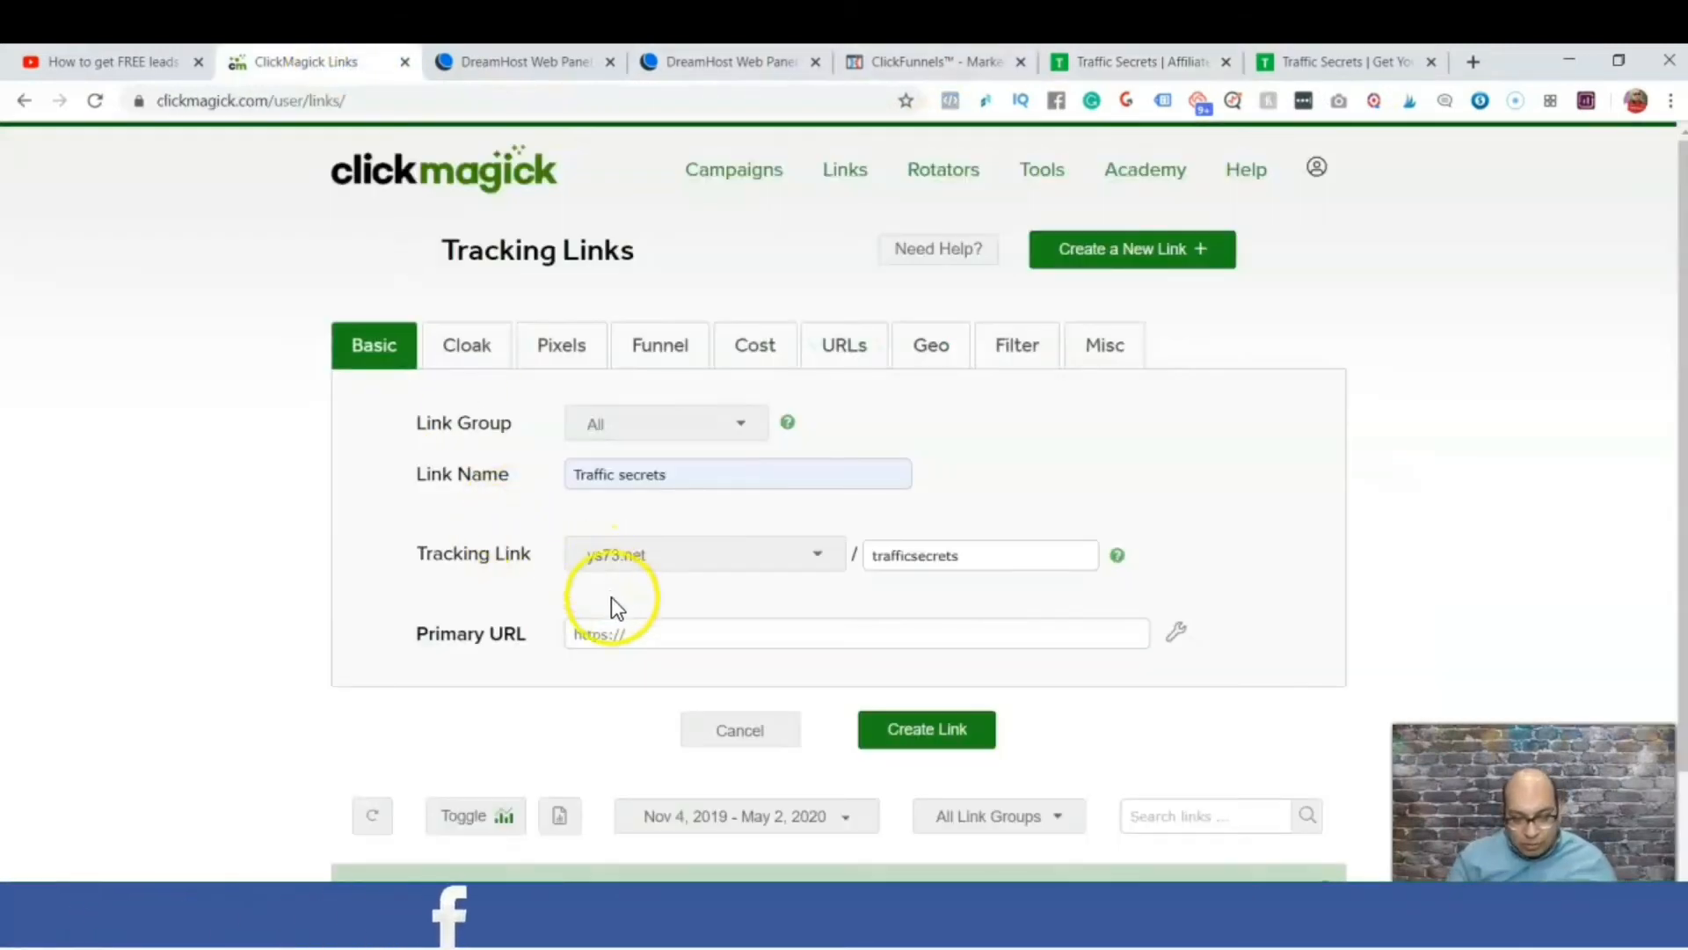
left_click(631, 635)
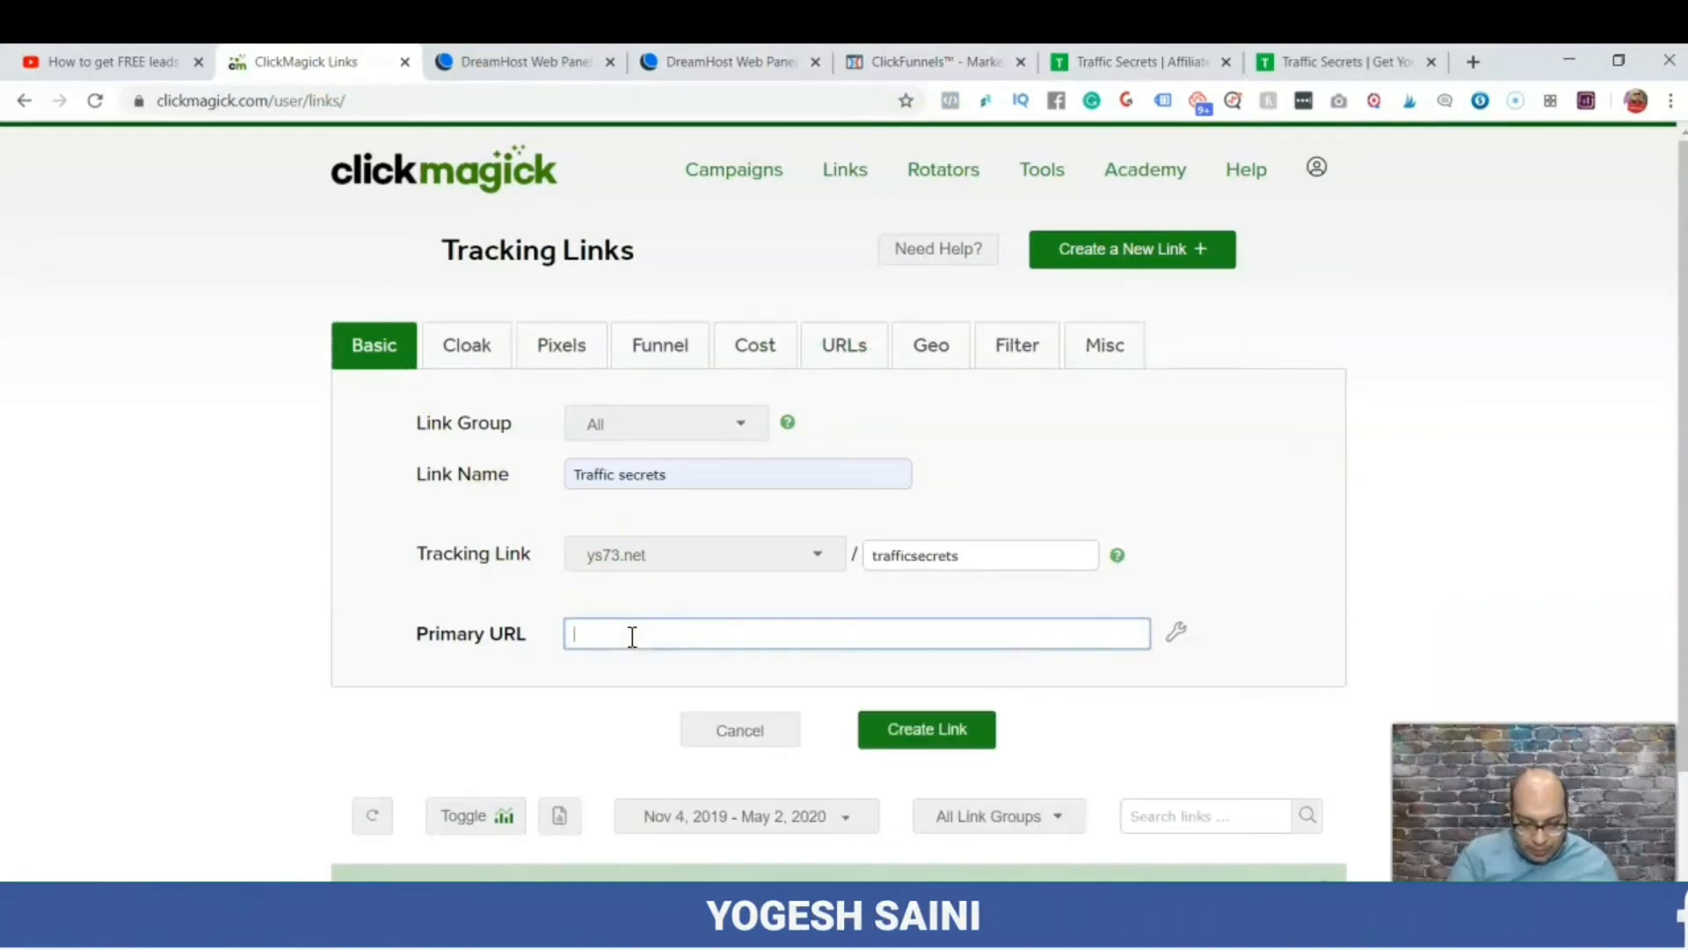
type("https://trafficsecrets.com?cf_affiliate_id=702839&affiliate_id=702839")
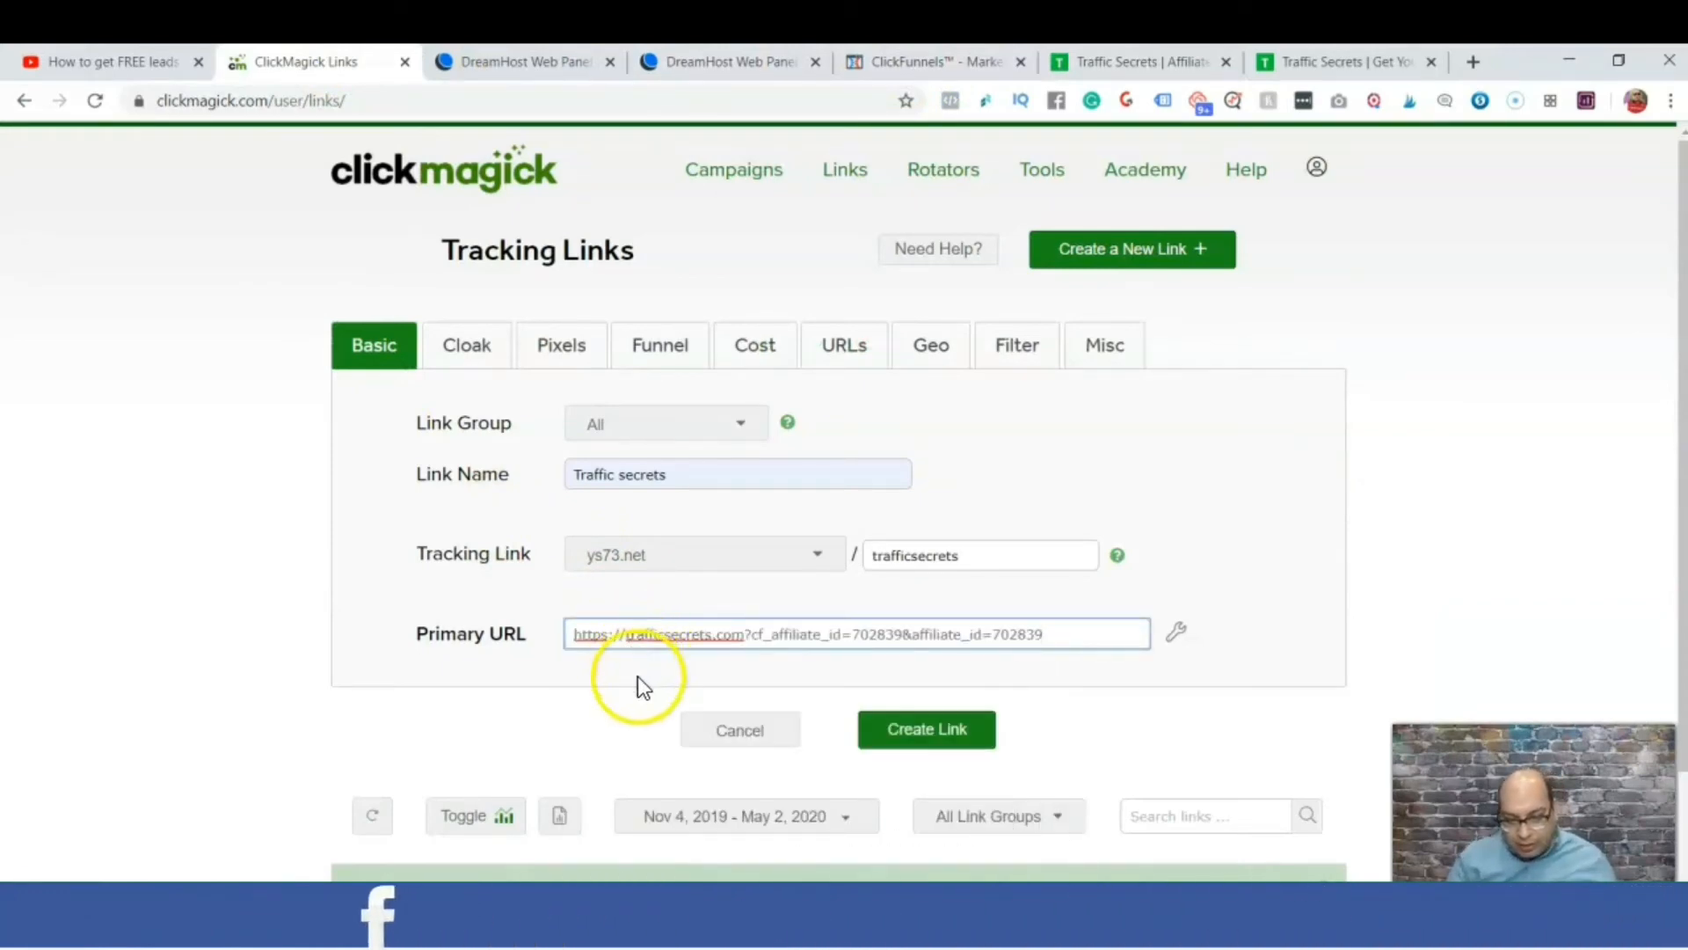
left_click(921, 726)
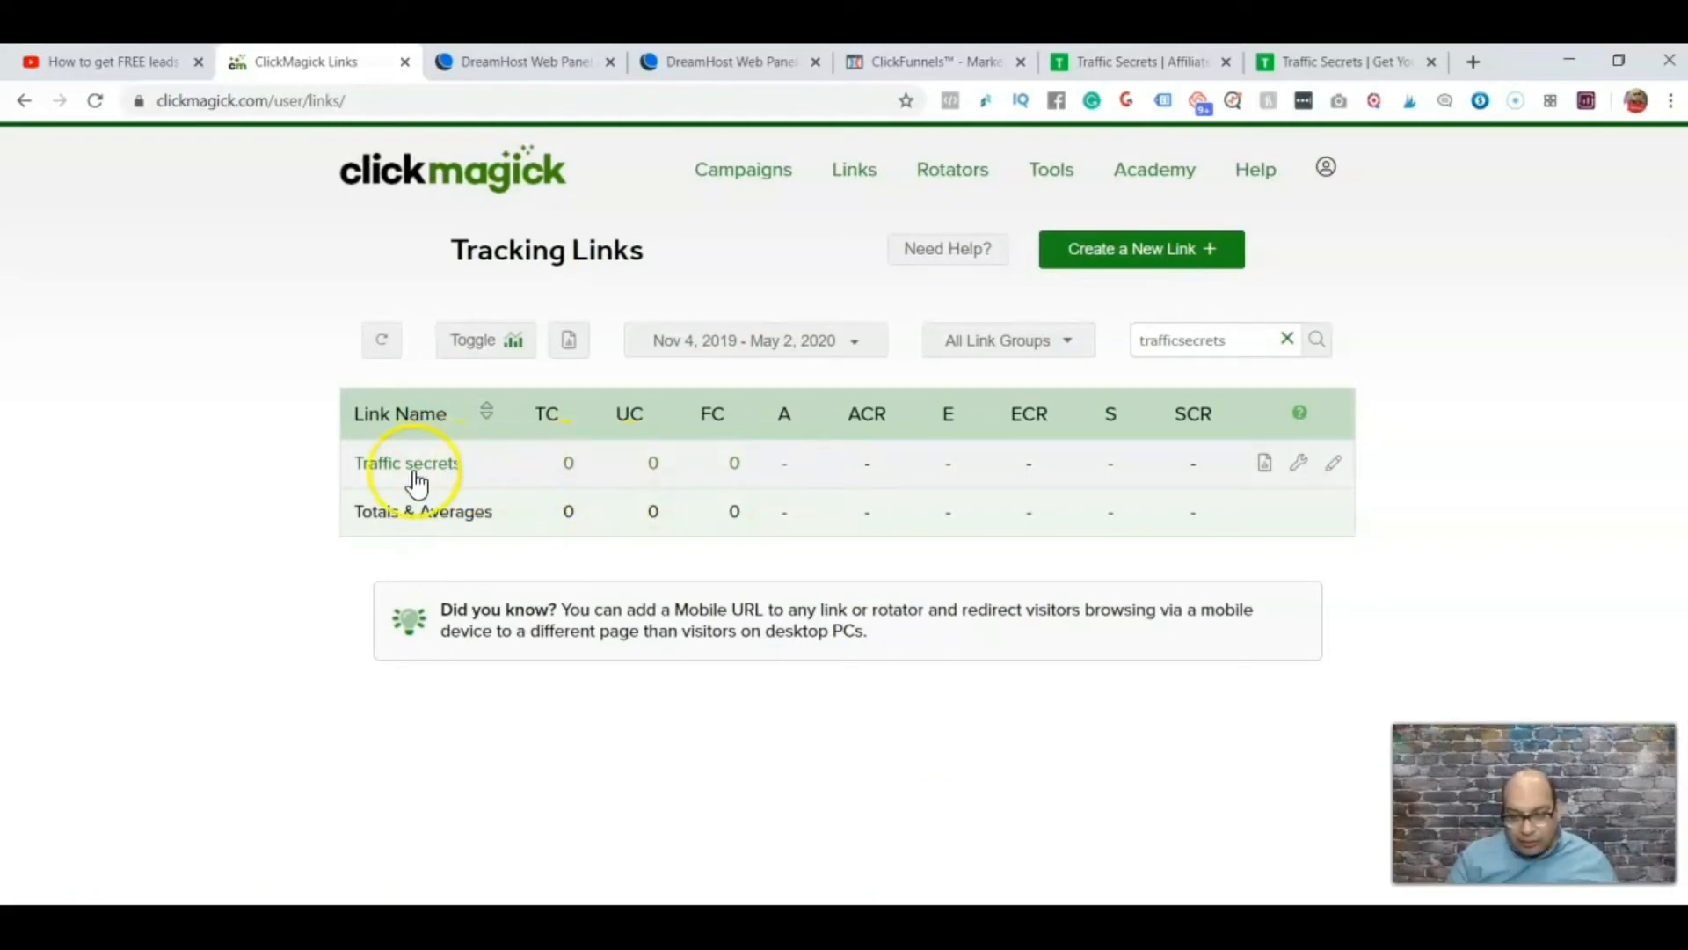
left_click(378, 470)
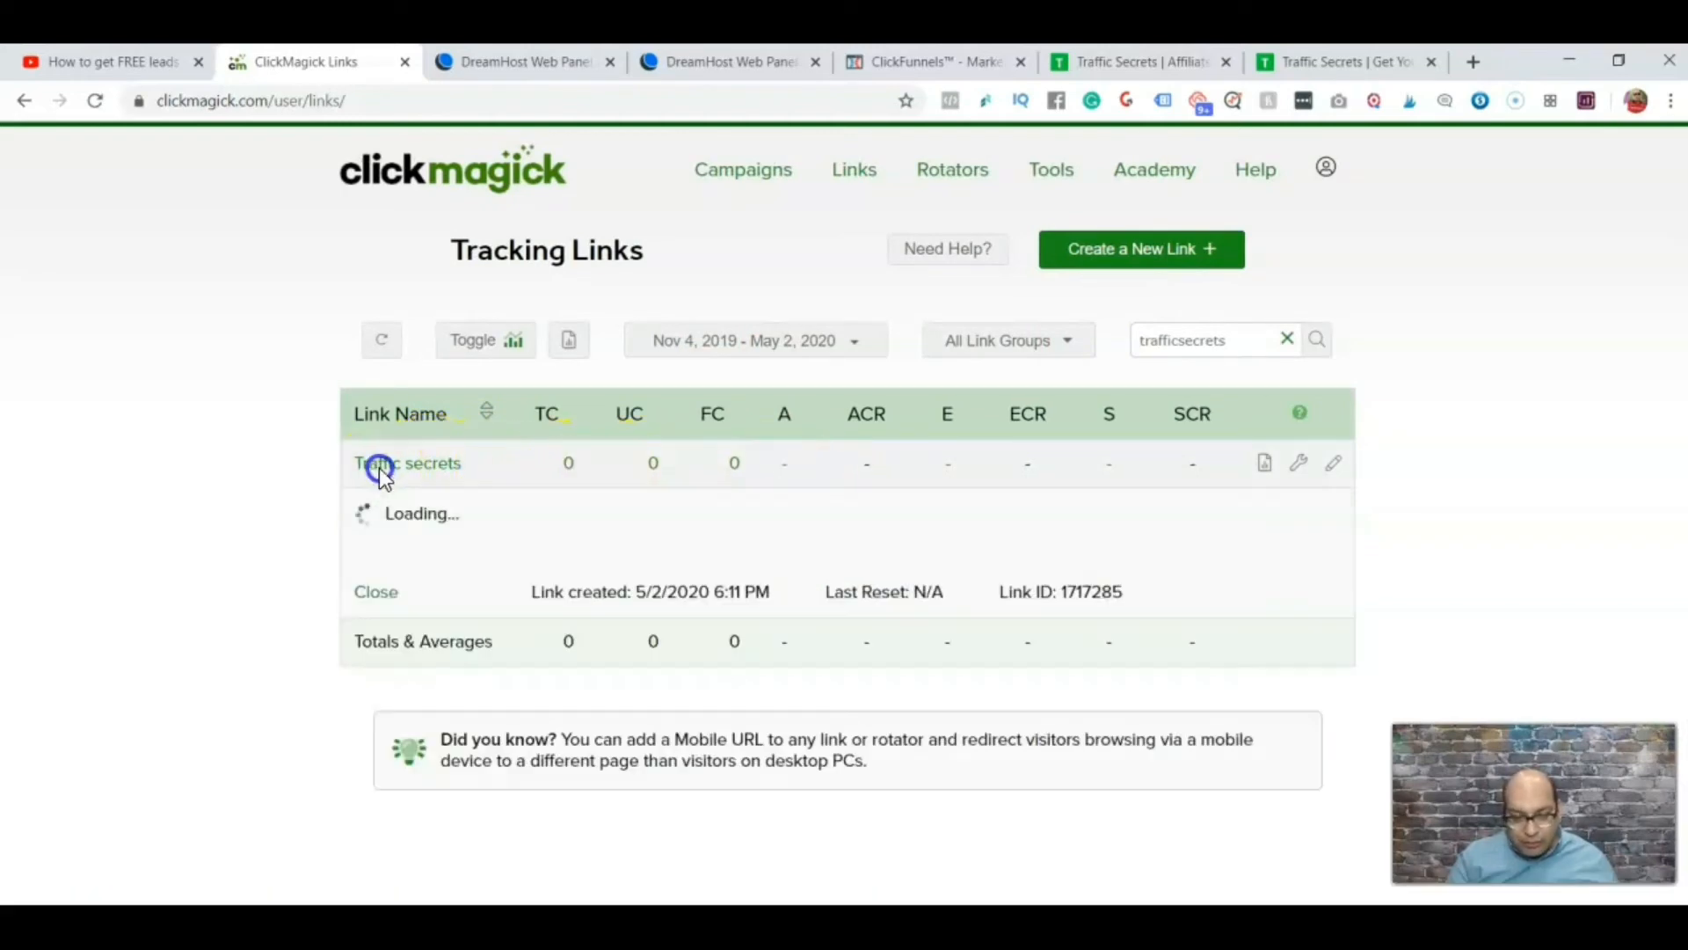
left_click(1433, 62)
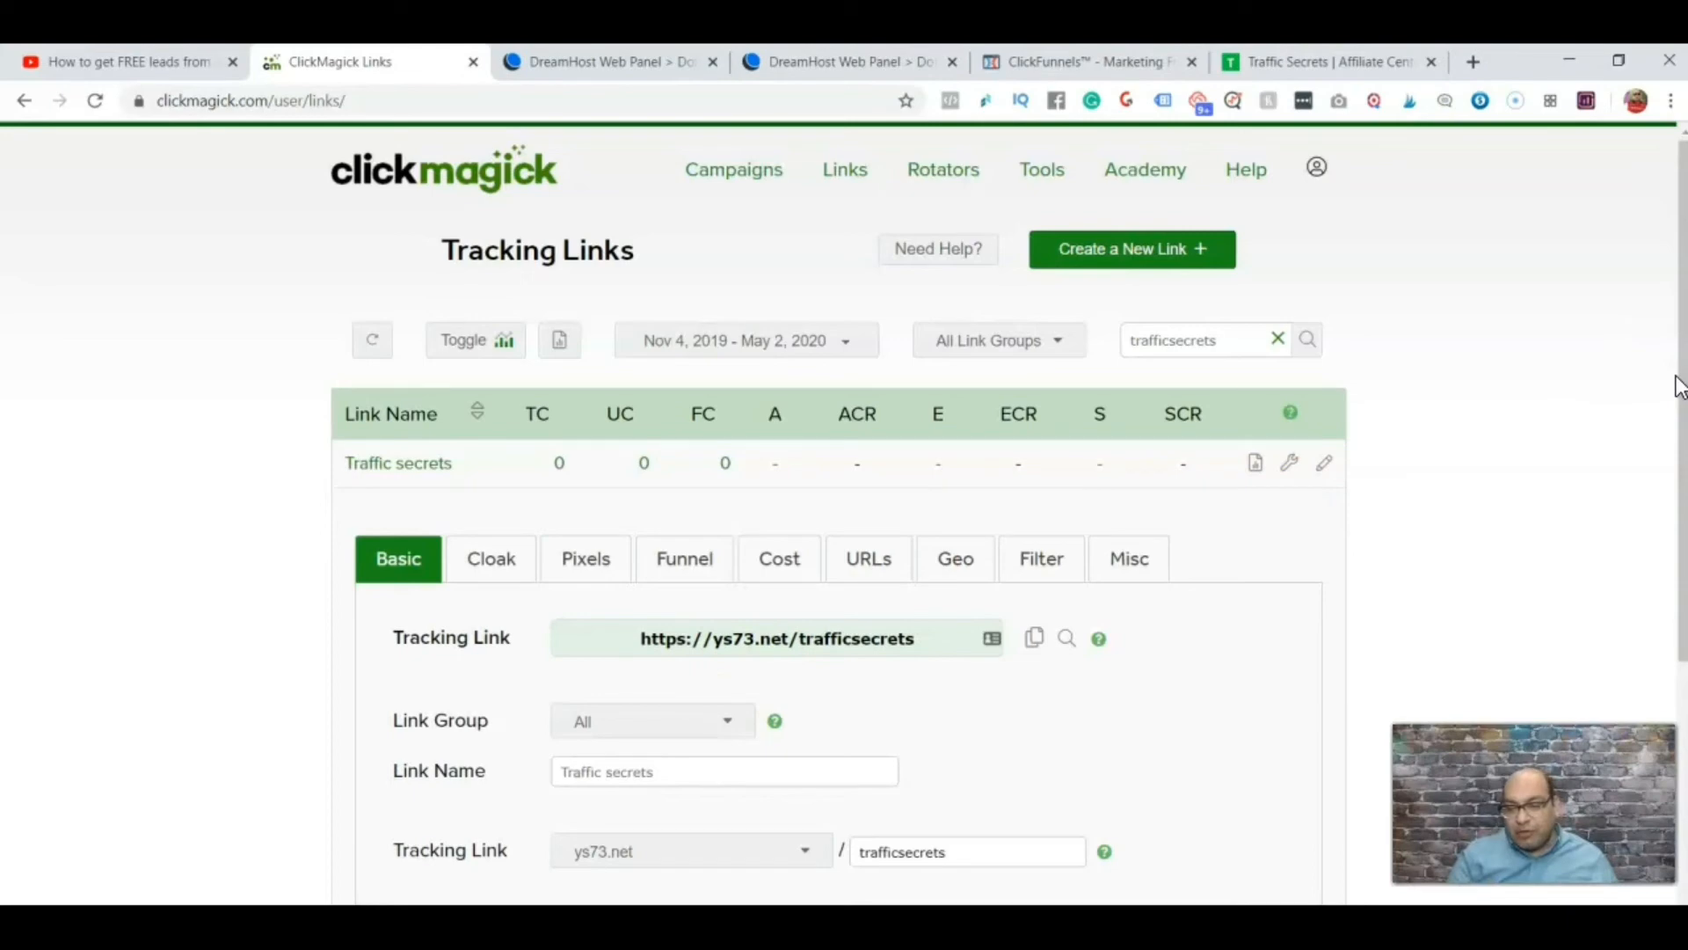
left_click_drag(1678, 387, 1680, 475)
left_click(1021, 607)
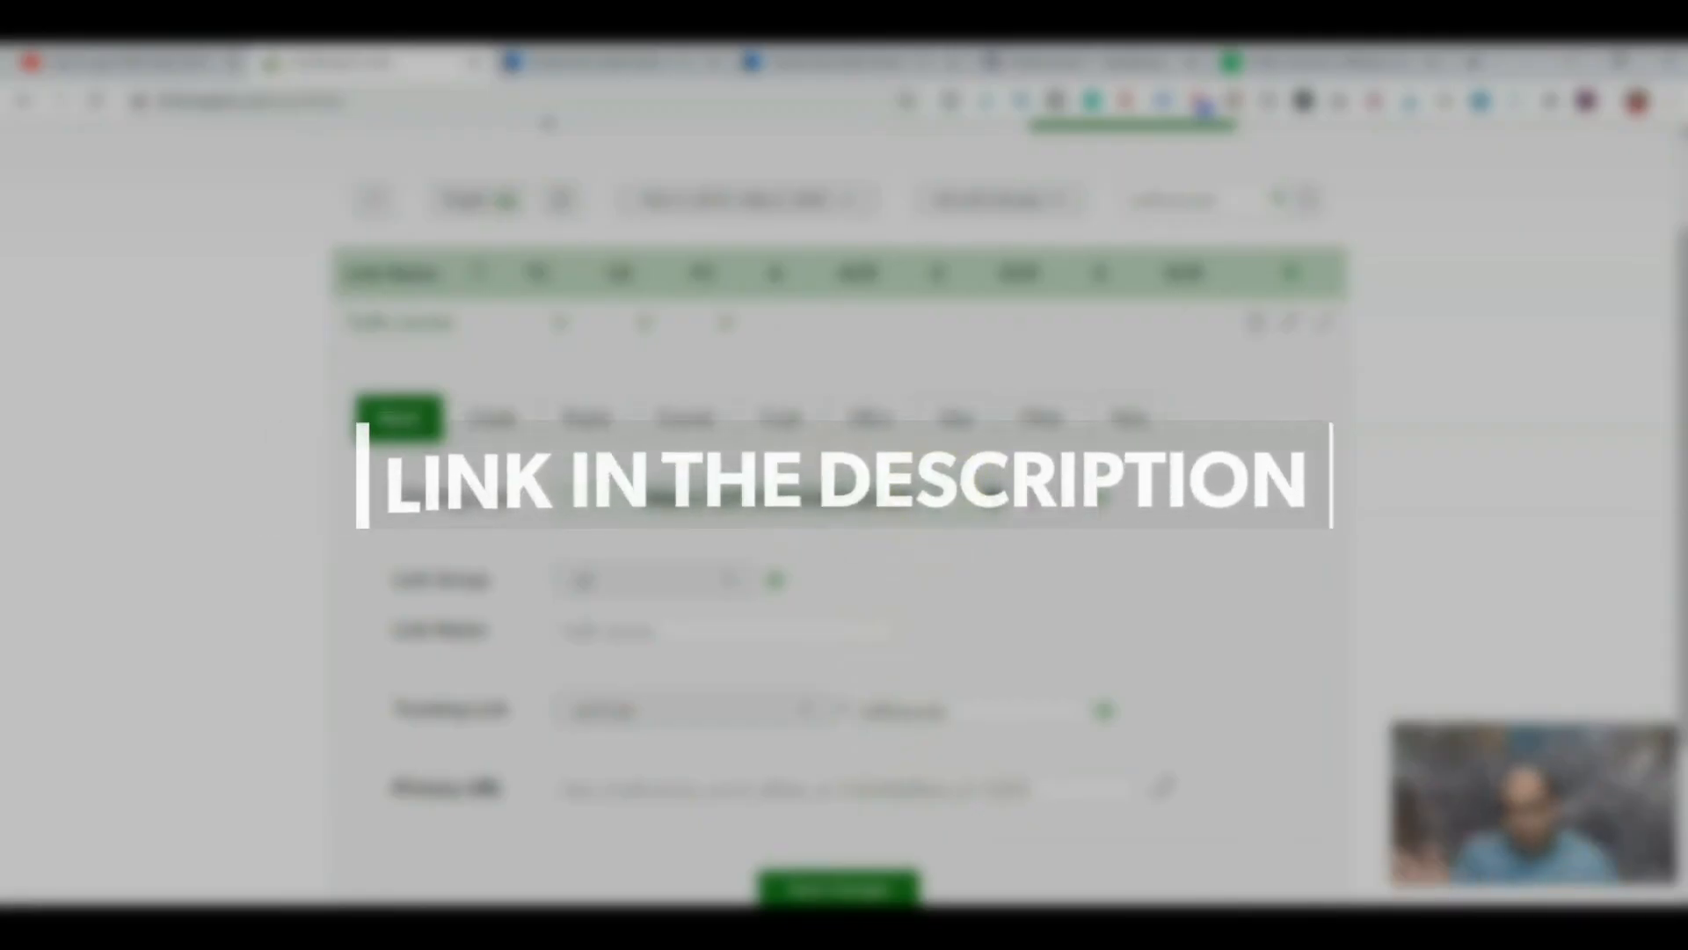
left_click_drag(927, 498, 629, 499)
key("ctrl+c")
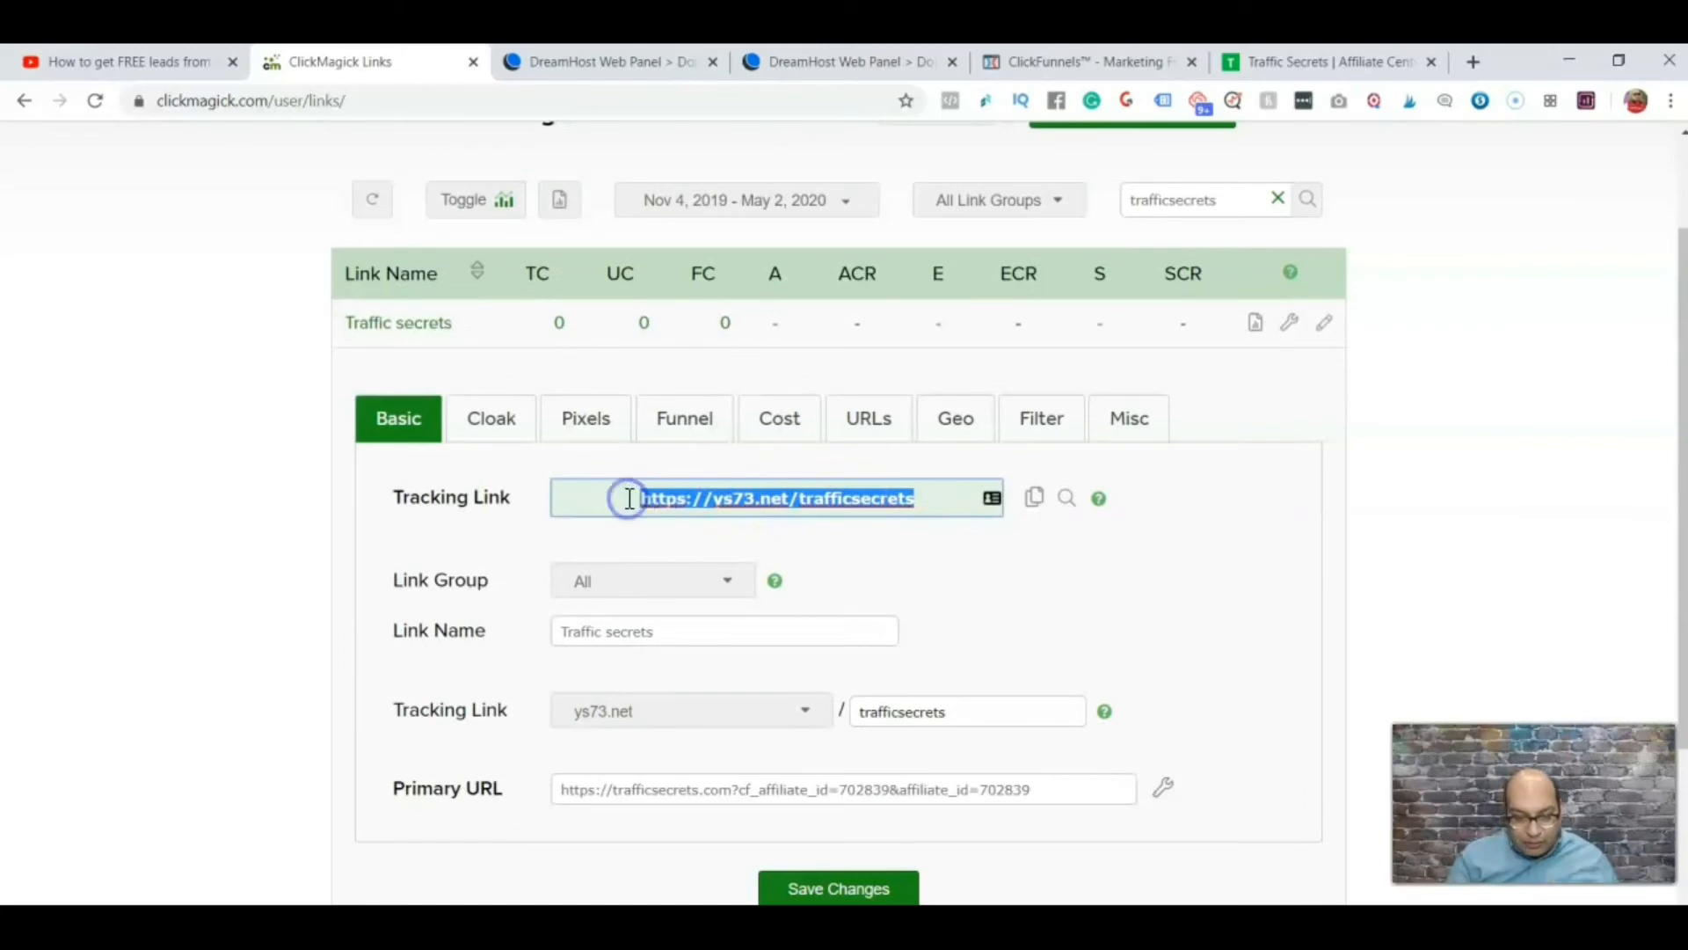
left_click(1474, 62)
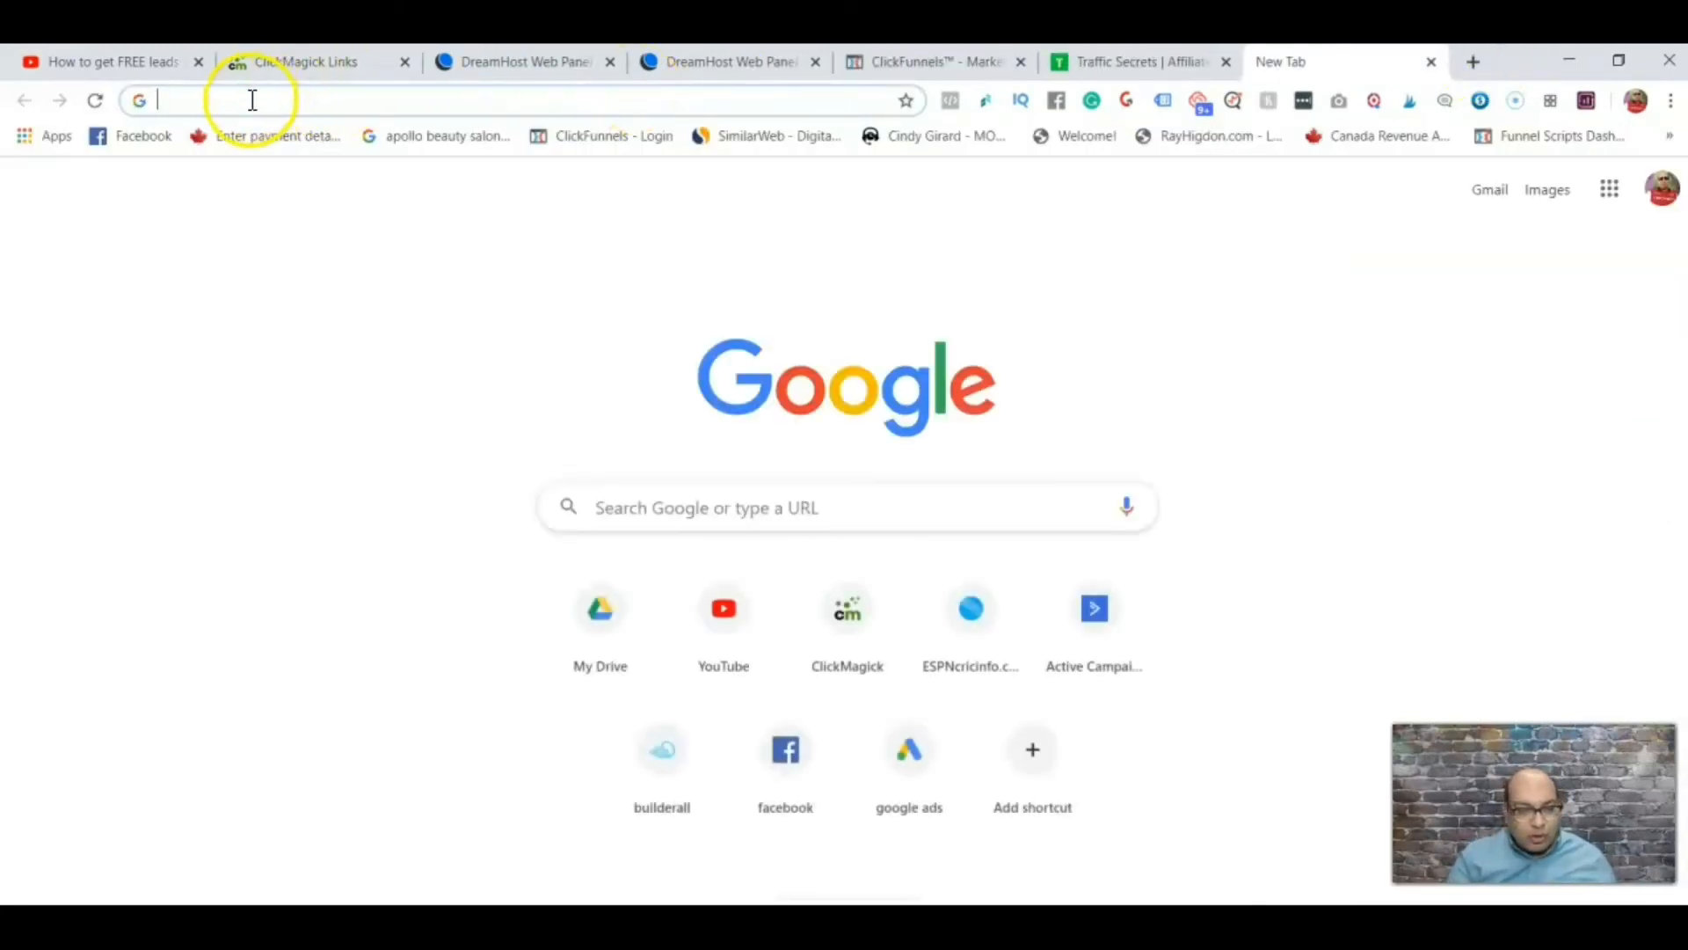
left_click(253, 100)
key("ctrl+v")
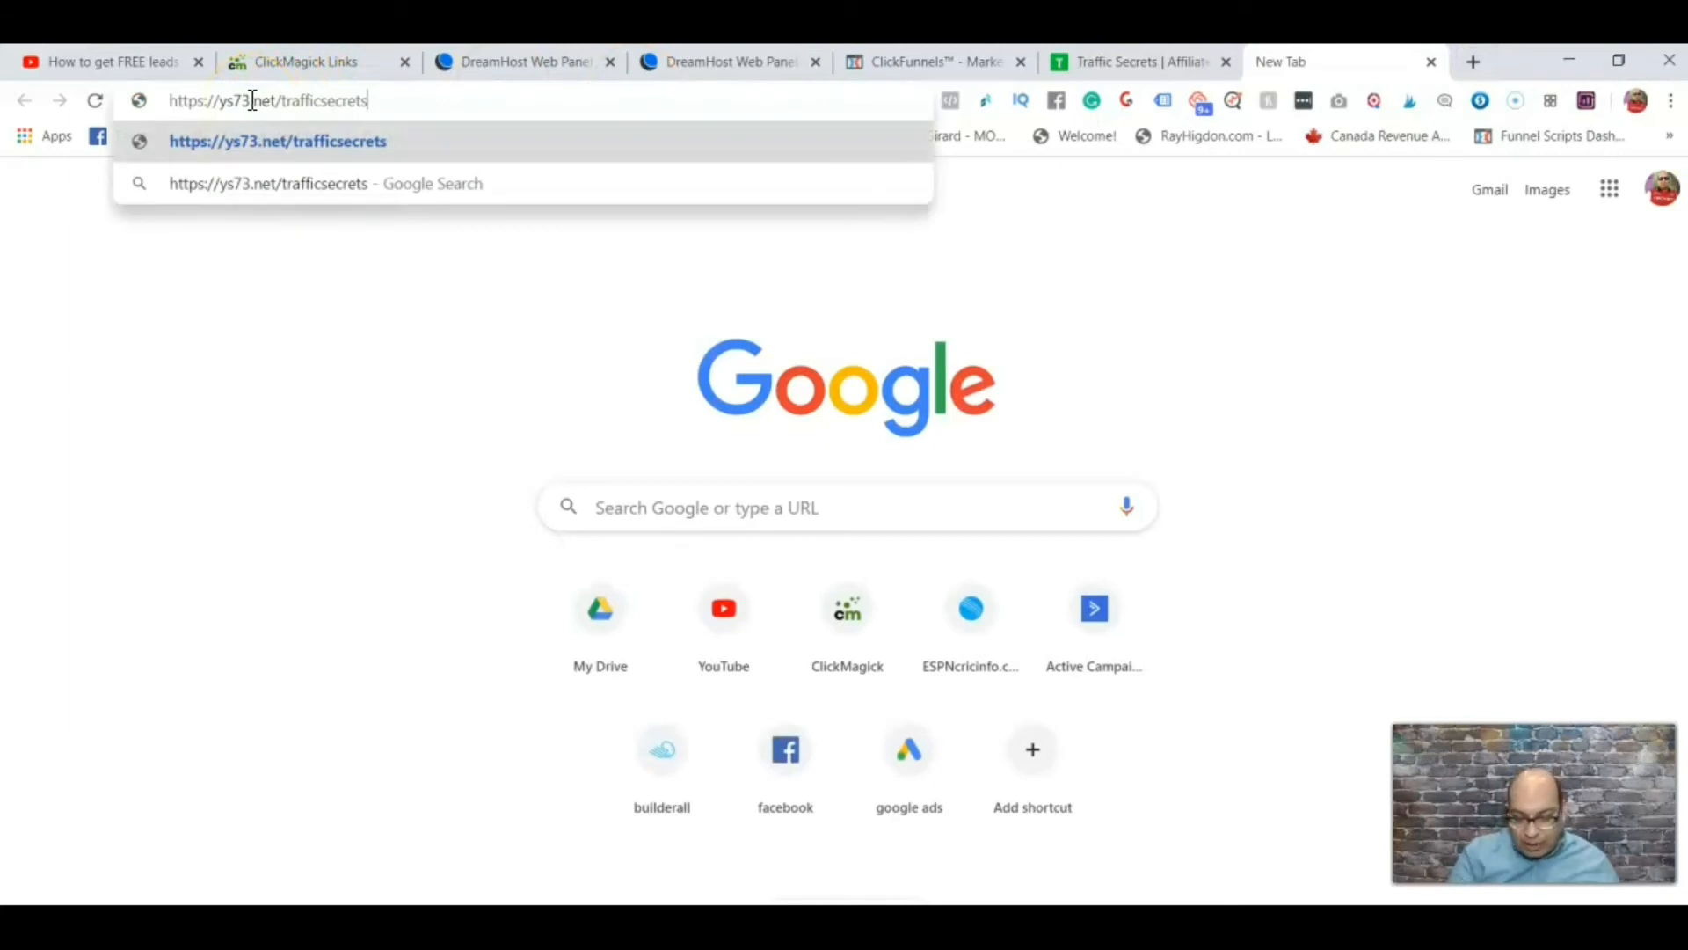
key("Return")
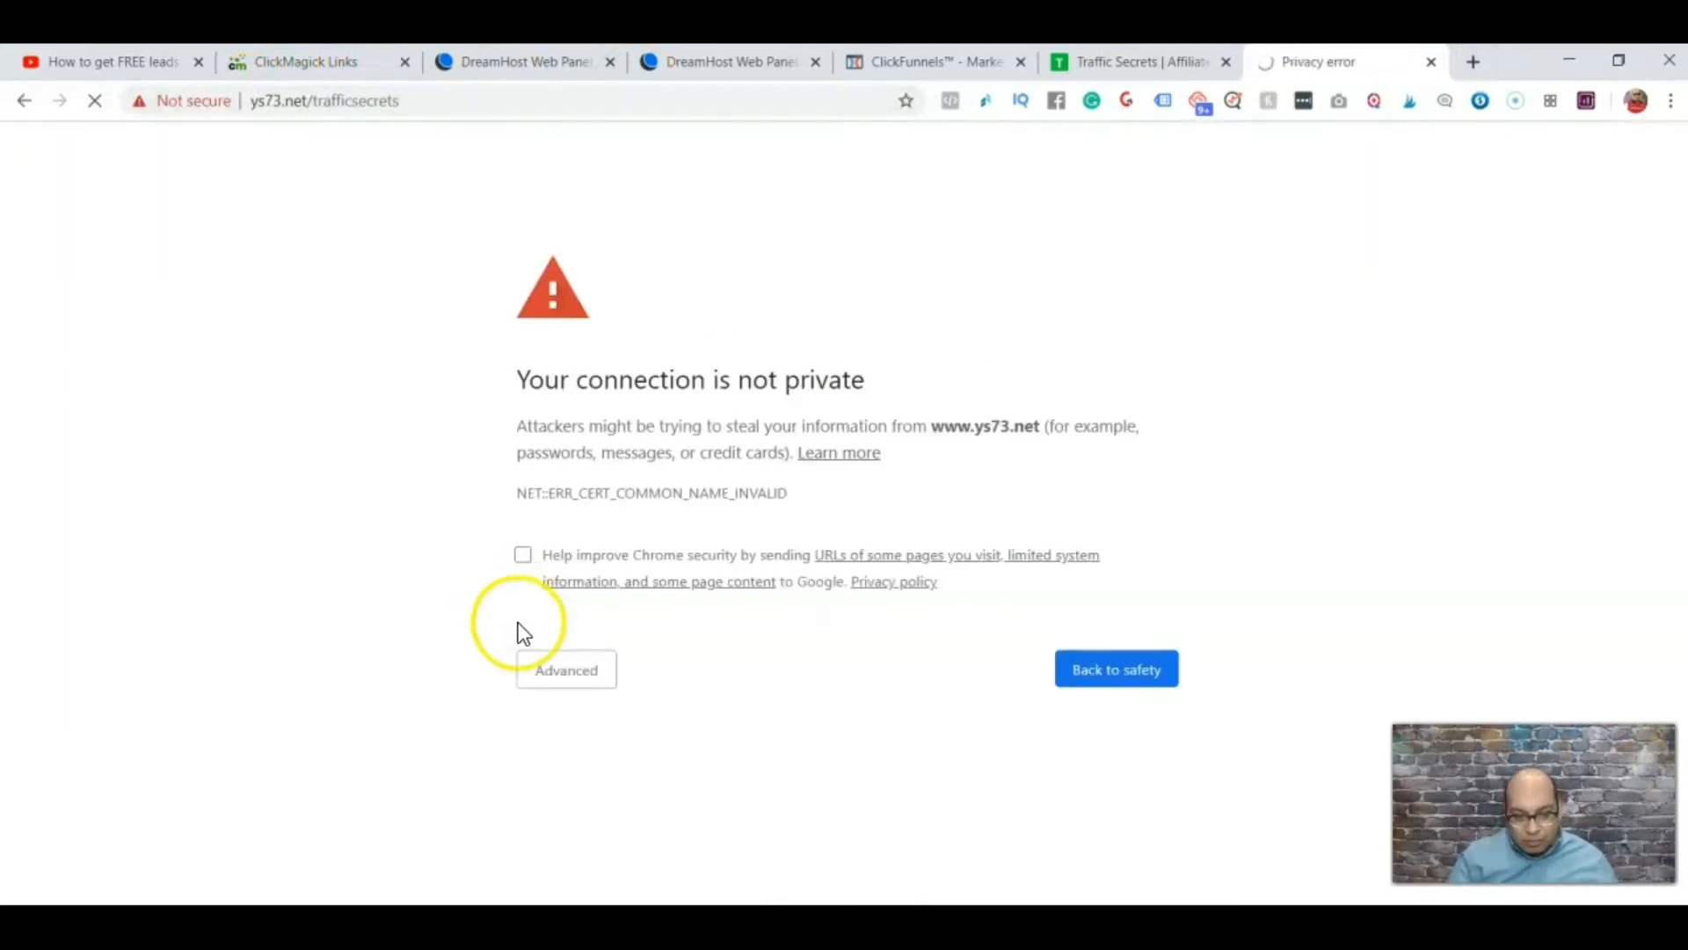
left_click(546, 670)
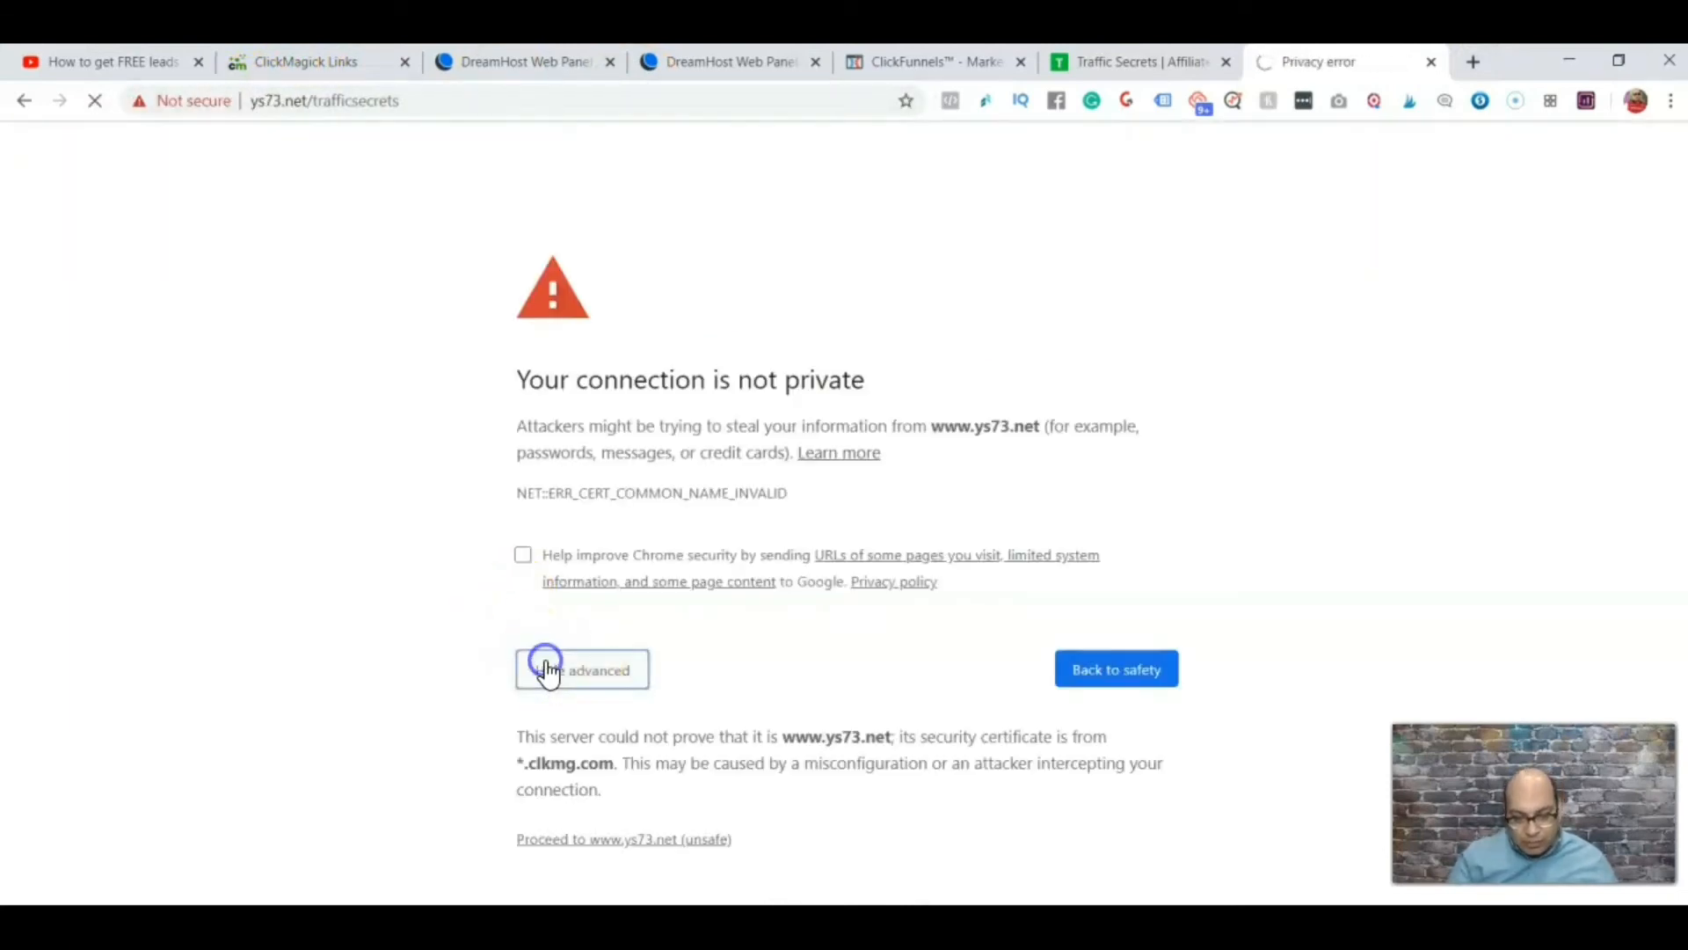
left_click(599, 840)
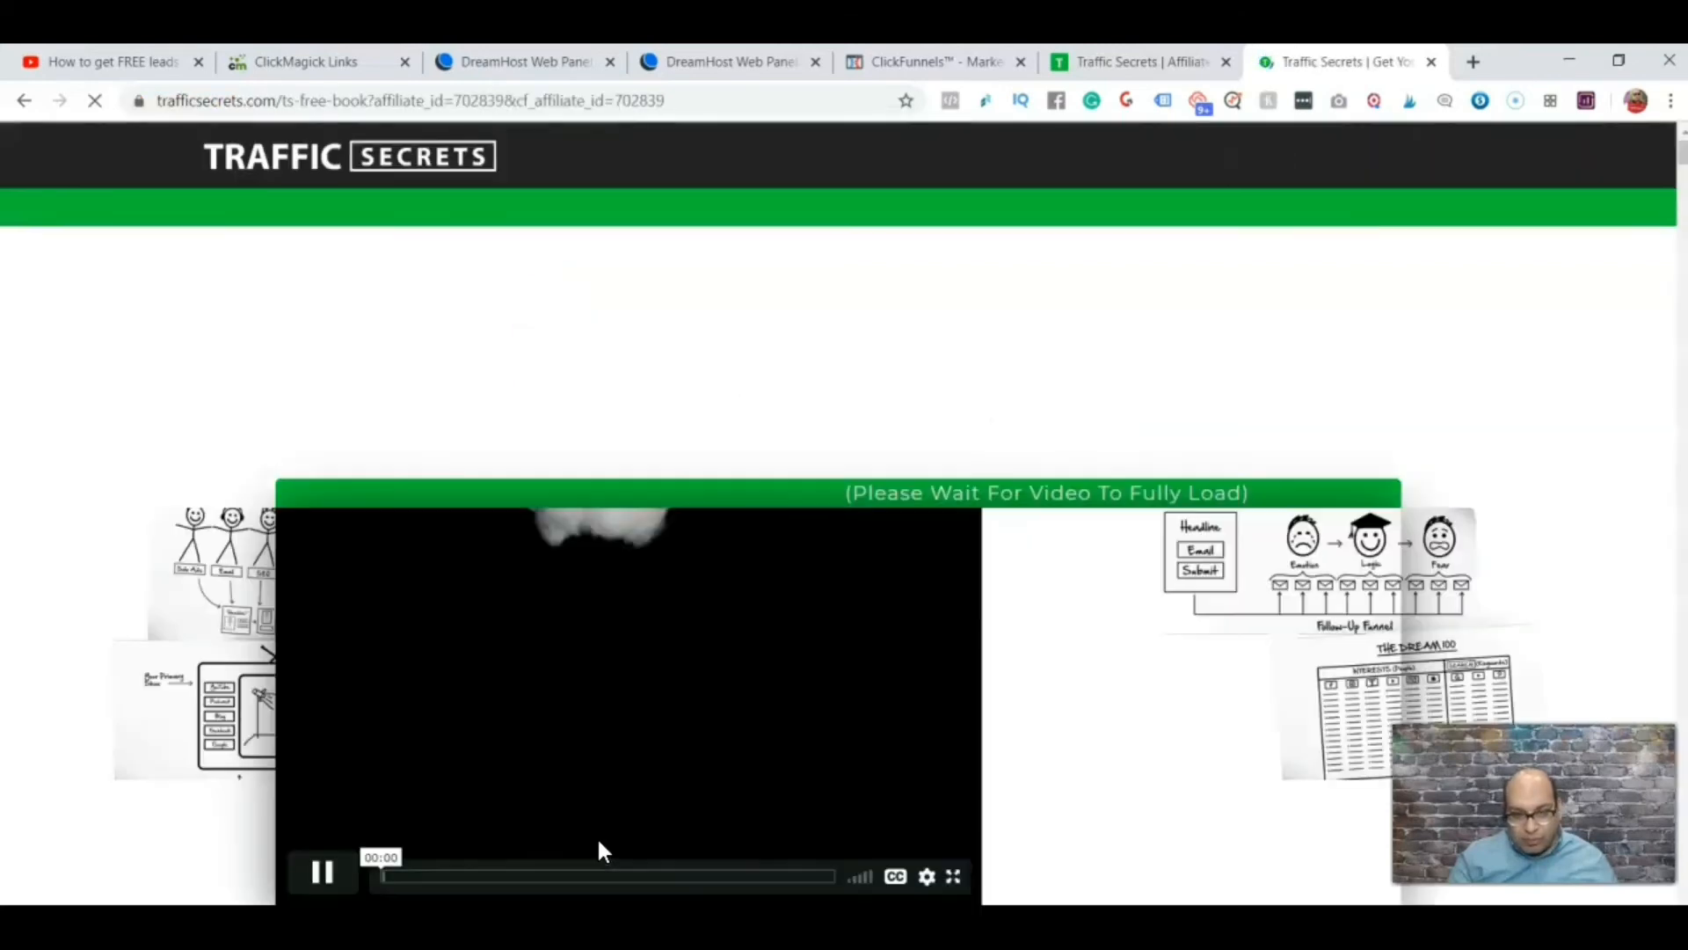
Step: Dismiss the exit offer and close the Traffic Secrets book page, then reload the ClickMagick links page to check the click statistics
left_click(531, 634)
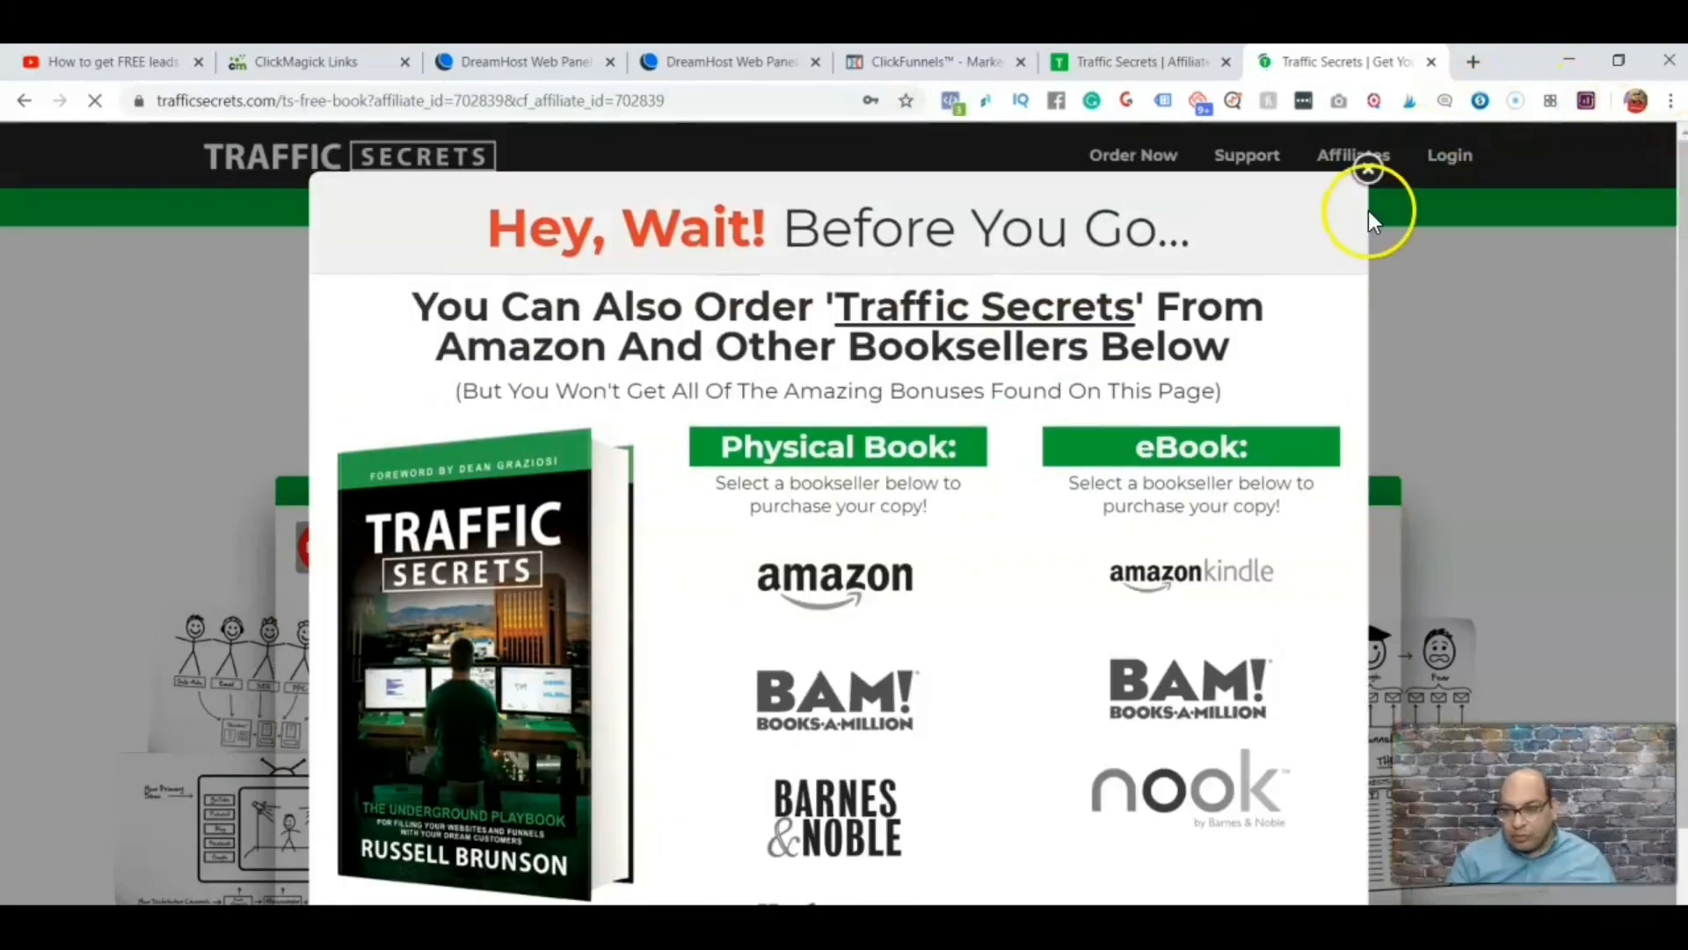
left_click(1366, 164)
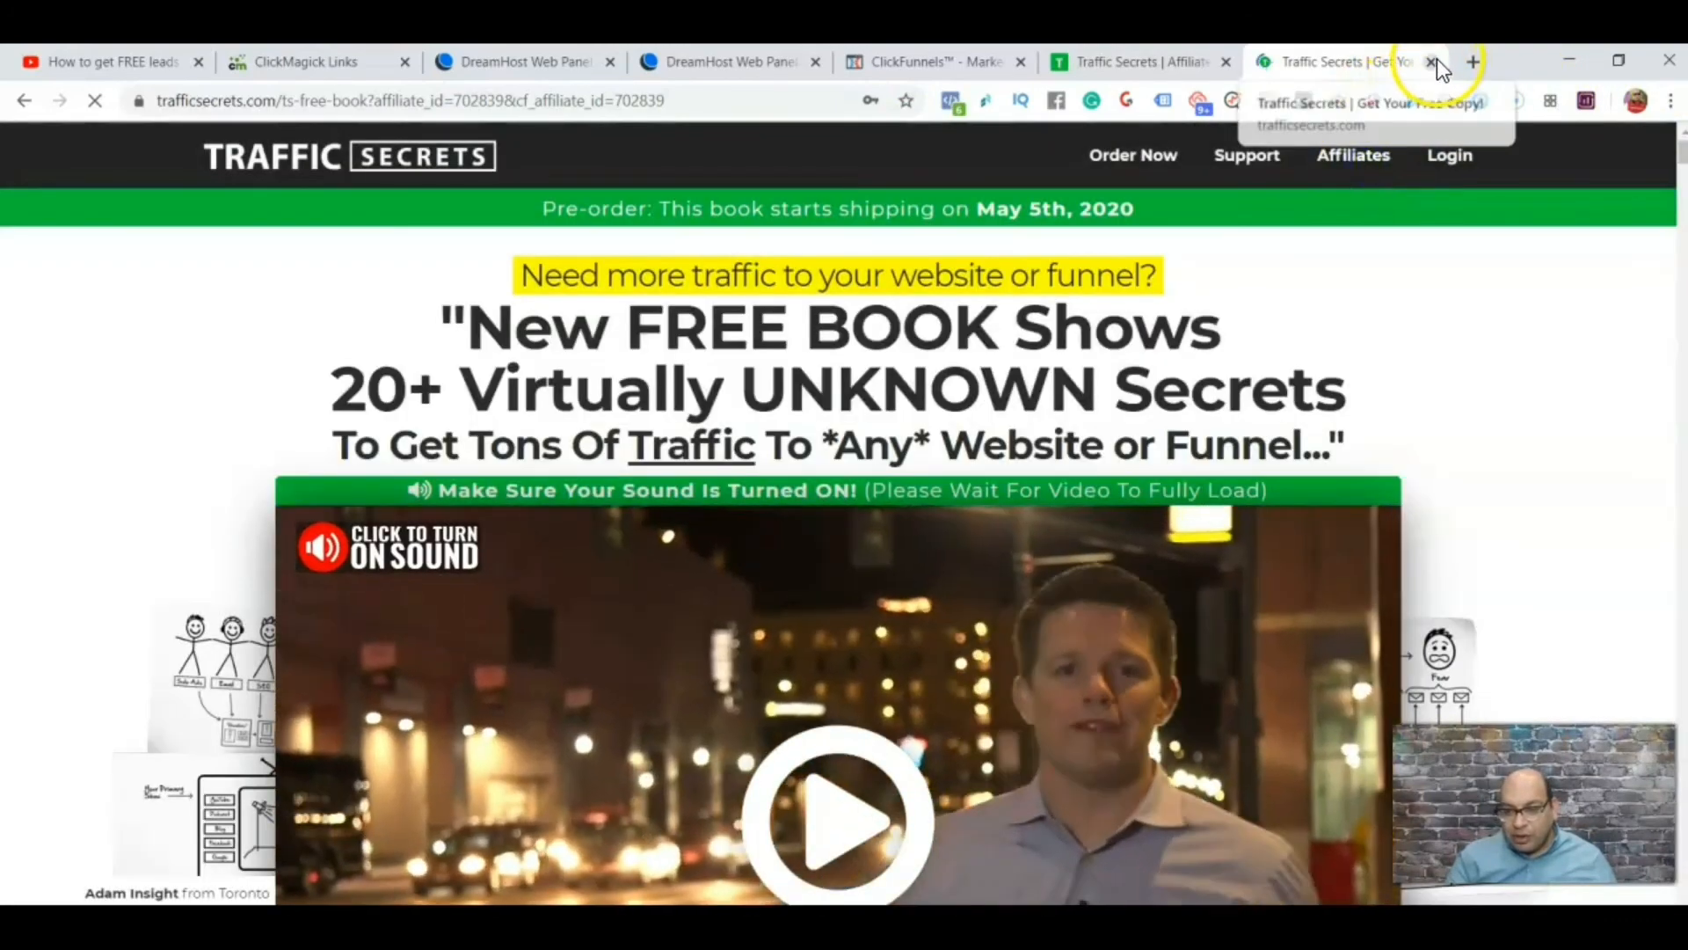
left_click(1430, 61)
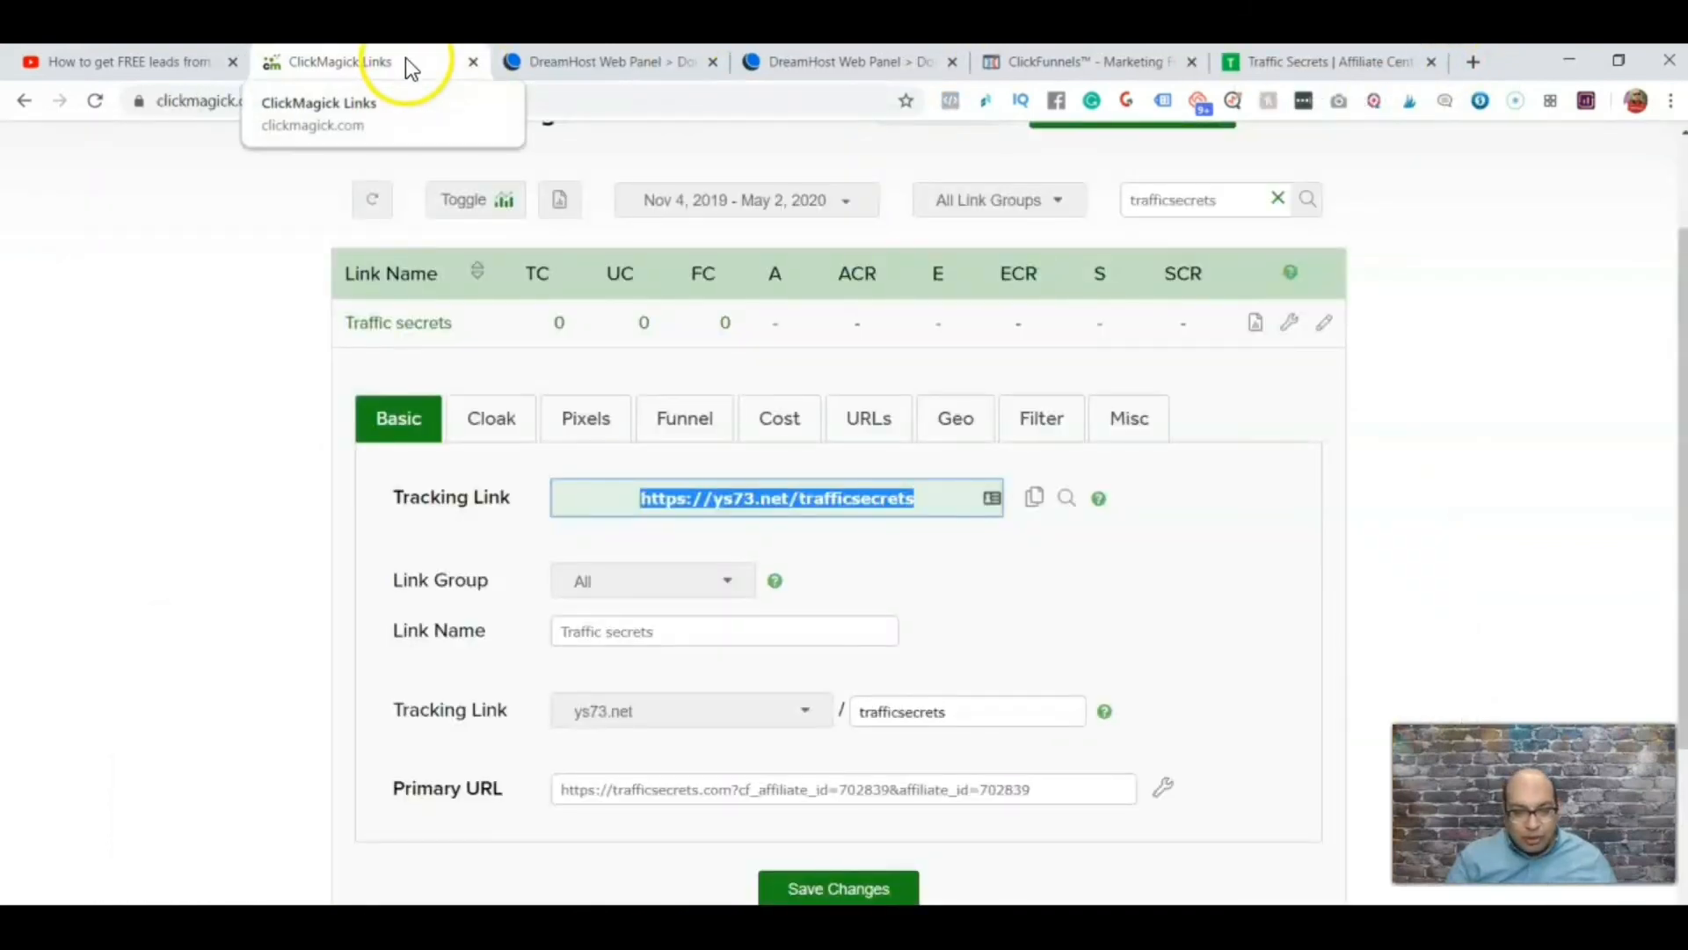
left_click(95, 100)
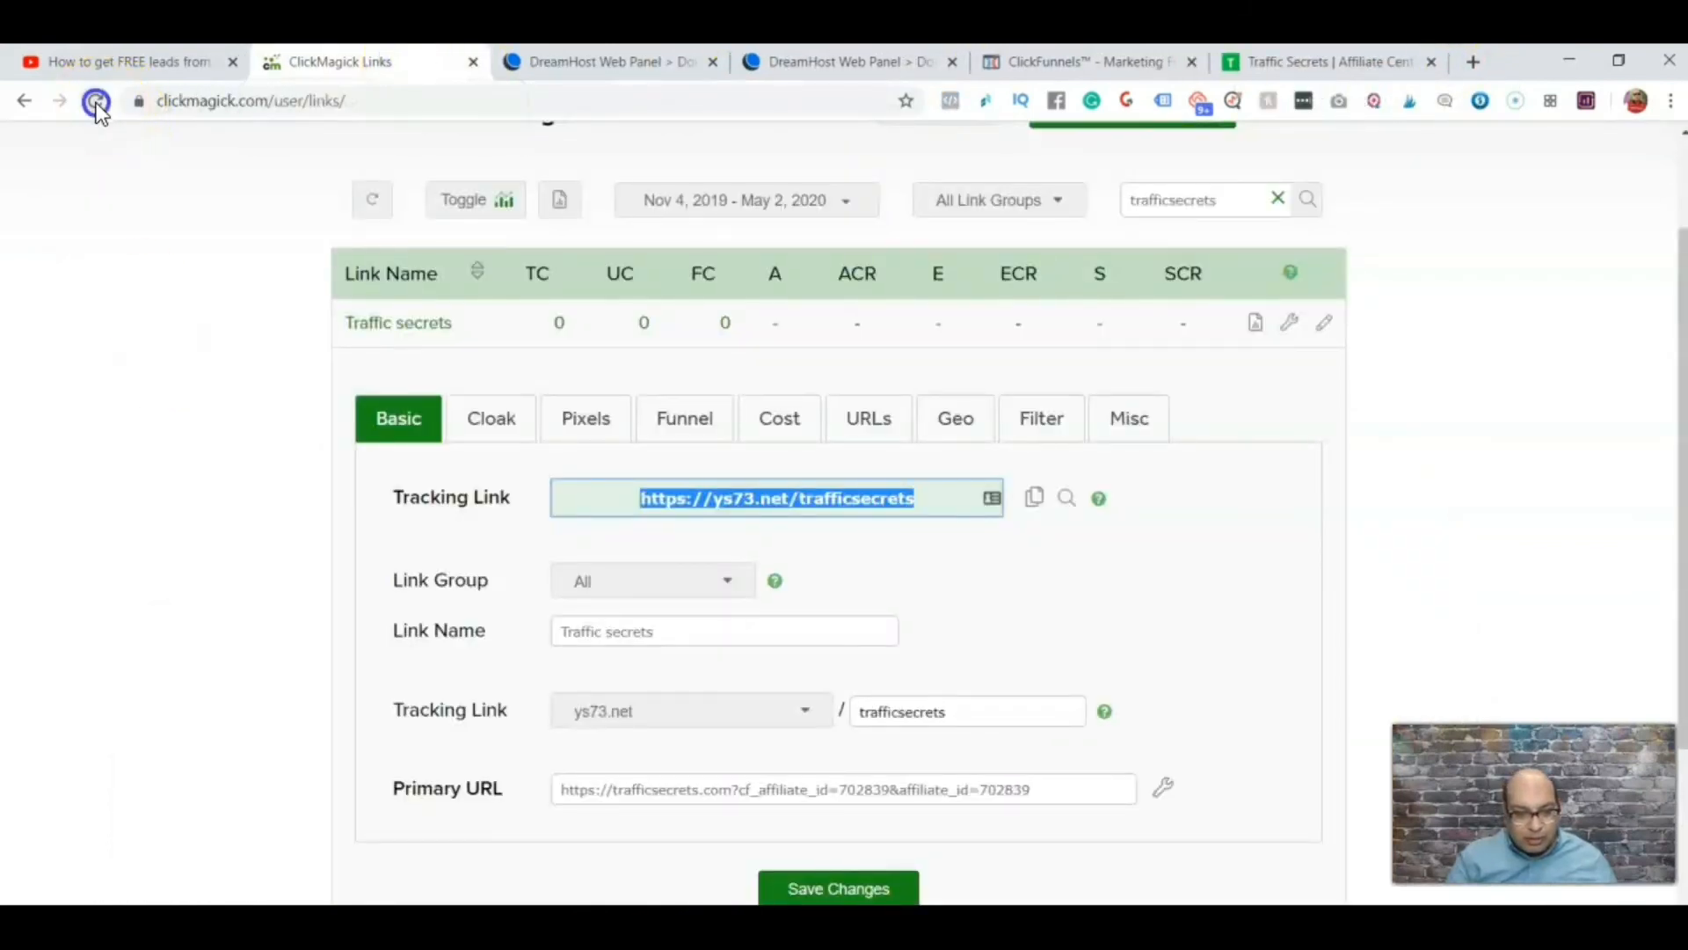